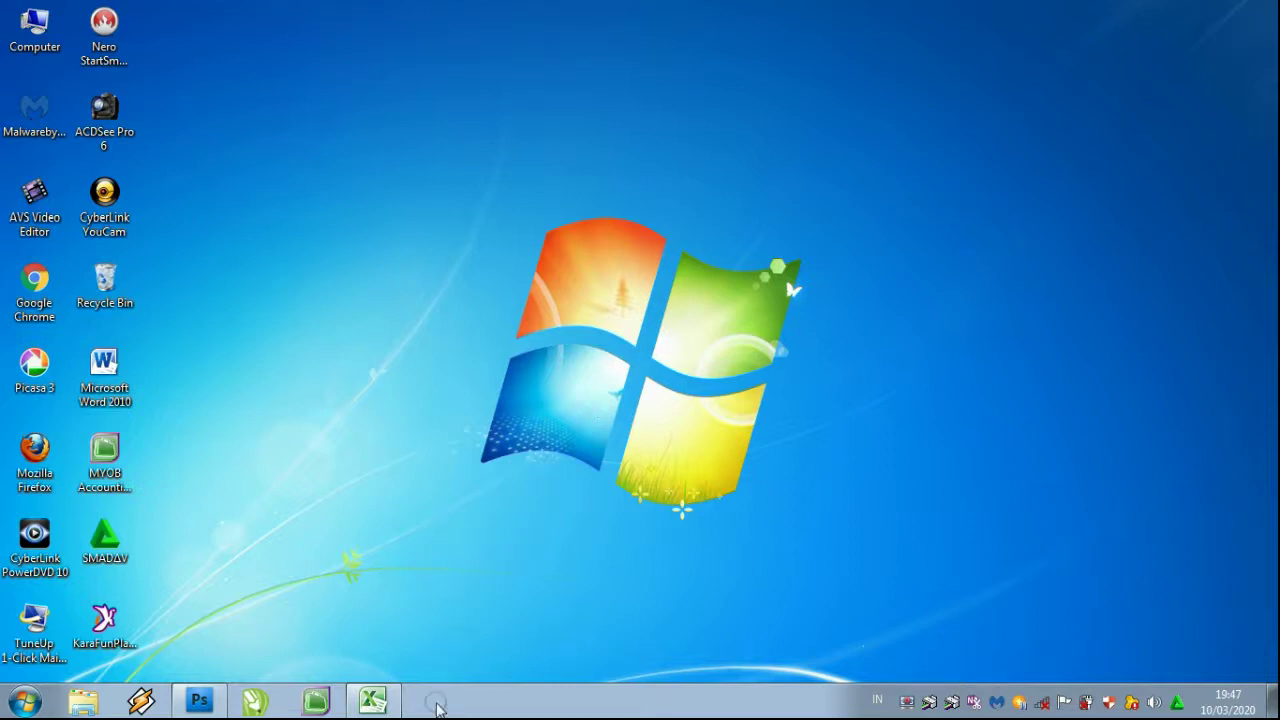
Switch to the open Book1 workbook in Microsoft Excel.
mouse_move(391, 712)
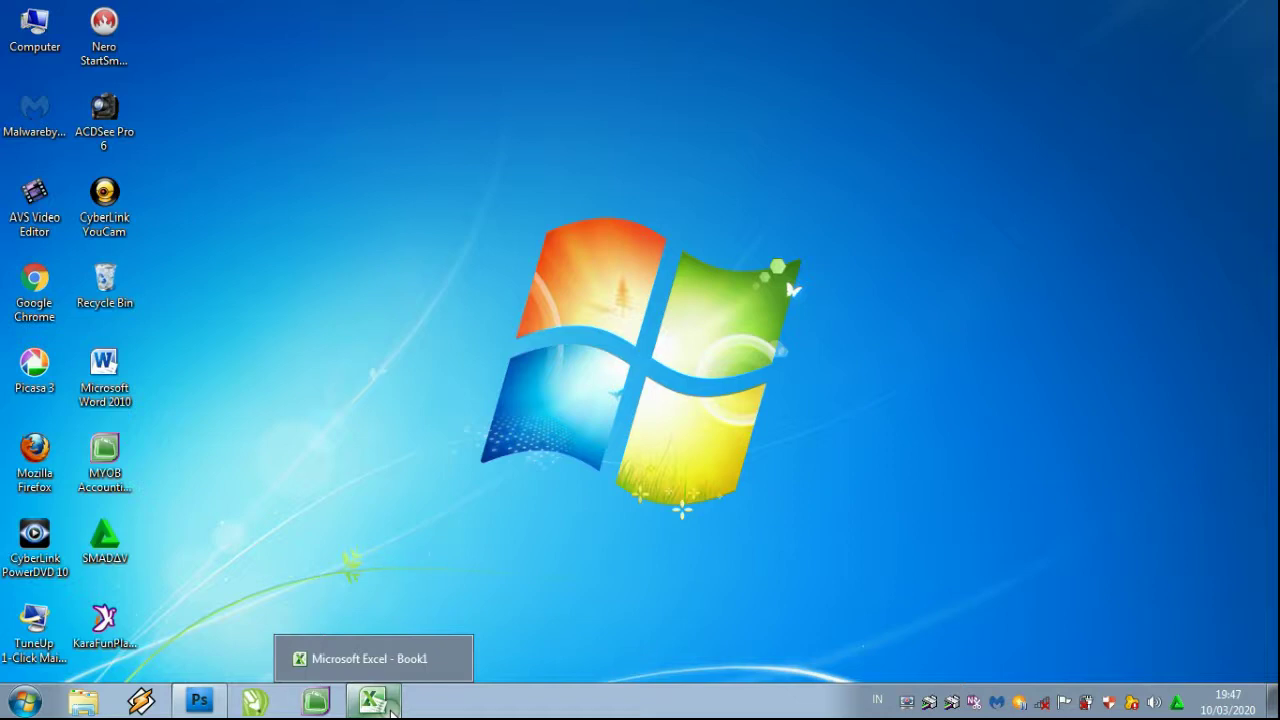
left_click(391, 712)
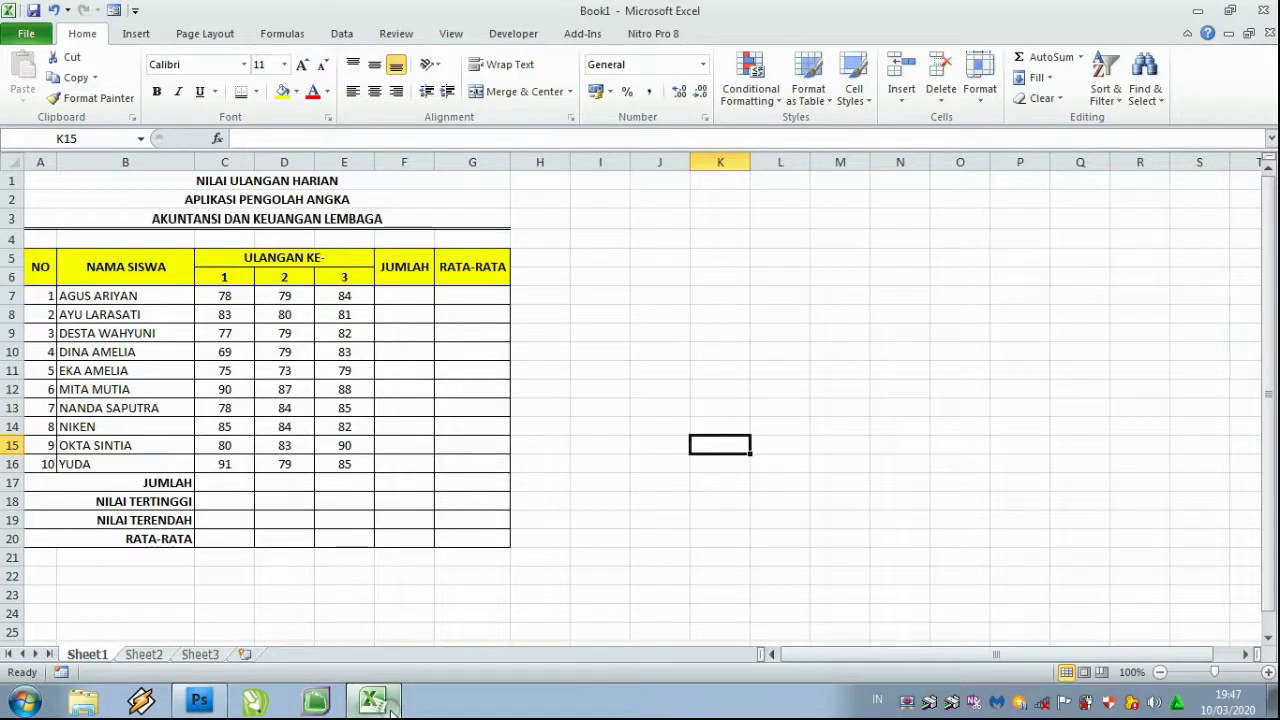
left_click(655, 316)
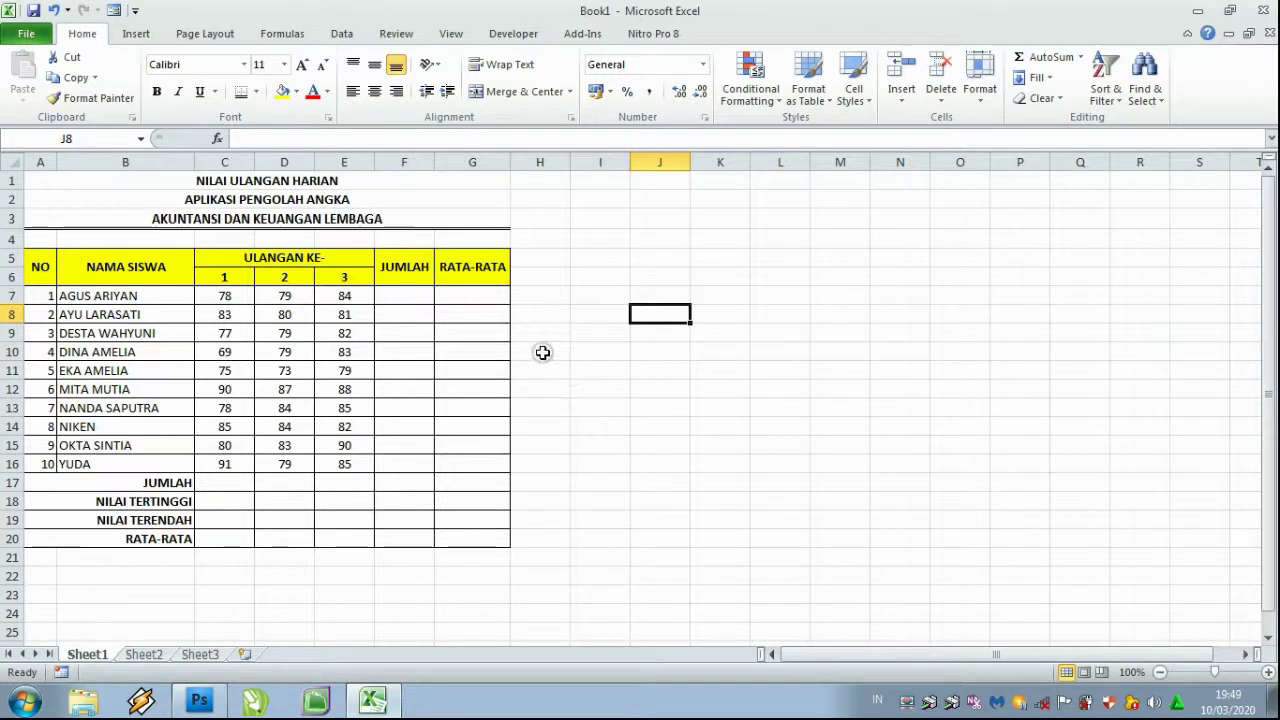
Enter the formula =SUM(C7:E7) in cell F7 to total the first student's three test scores.
left_click(400, 297)
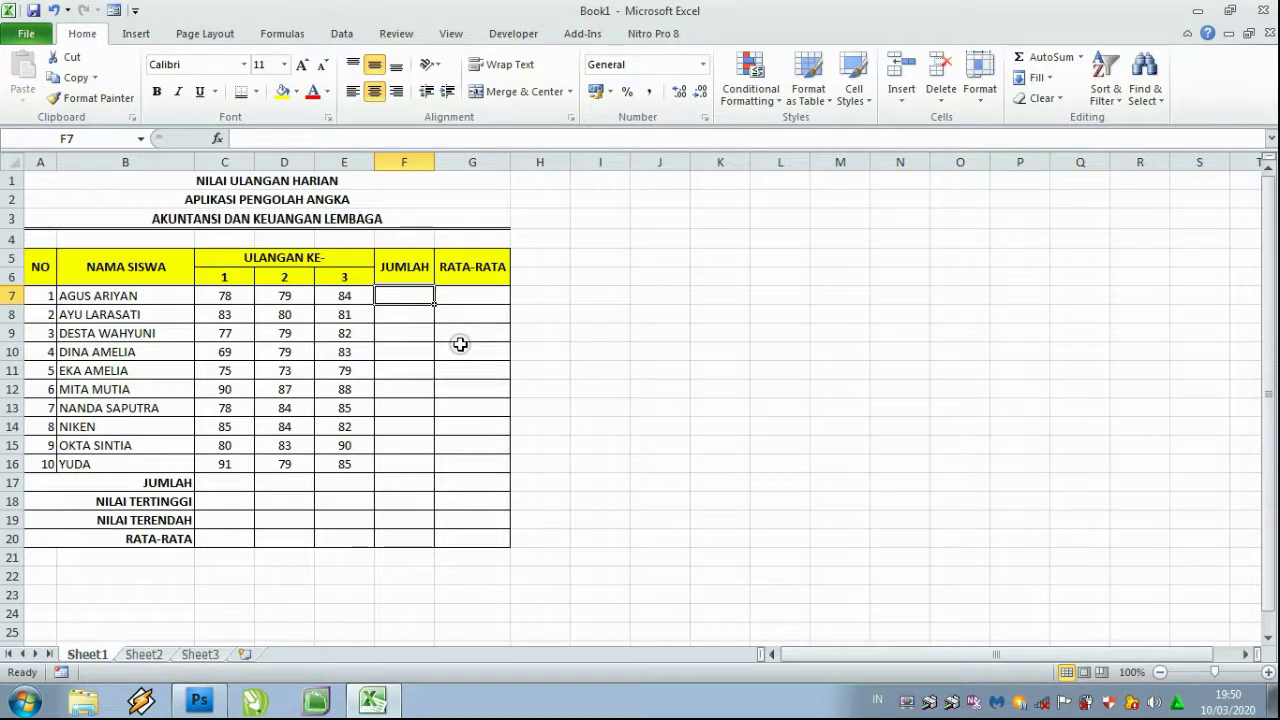
type("=")
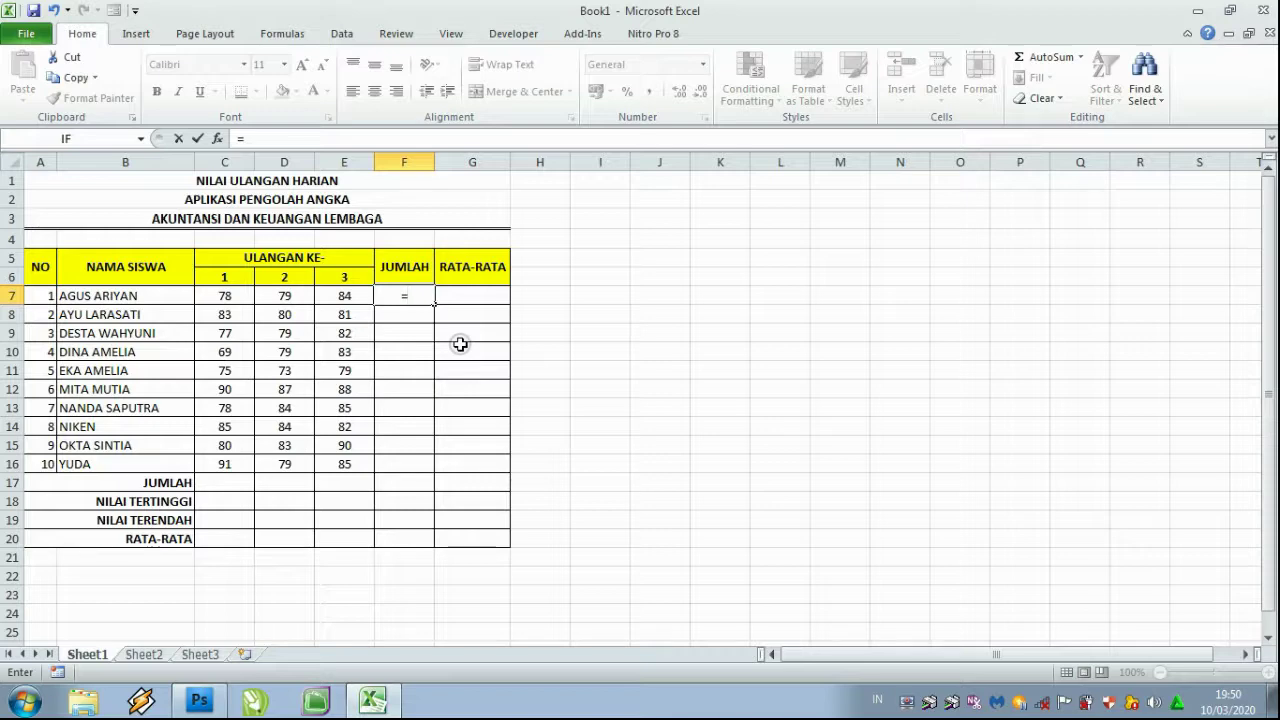
type("SUM")
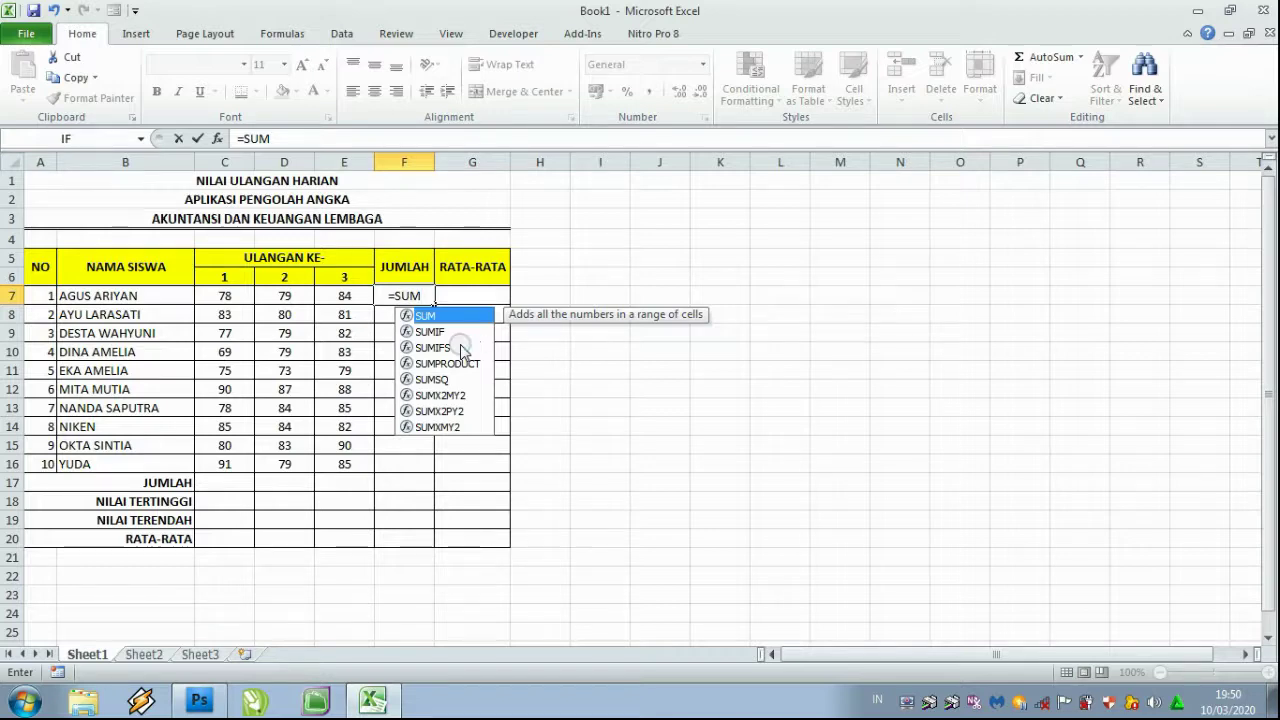
type("(")
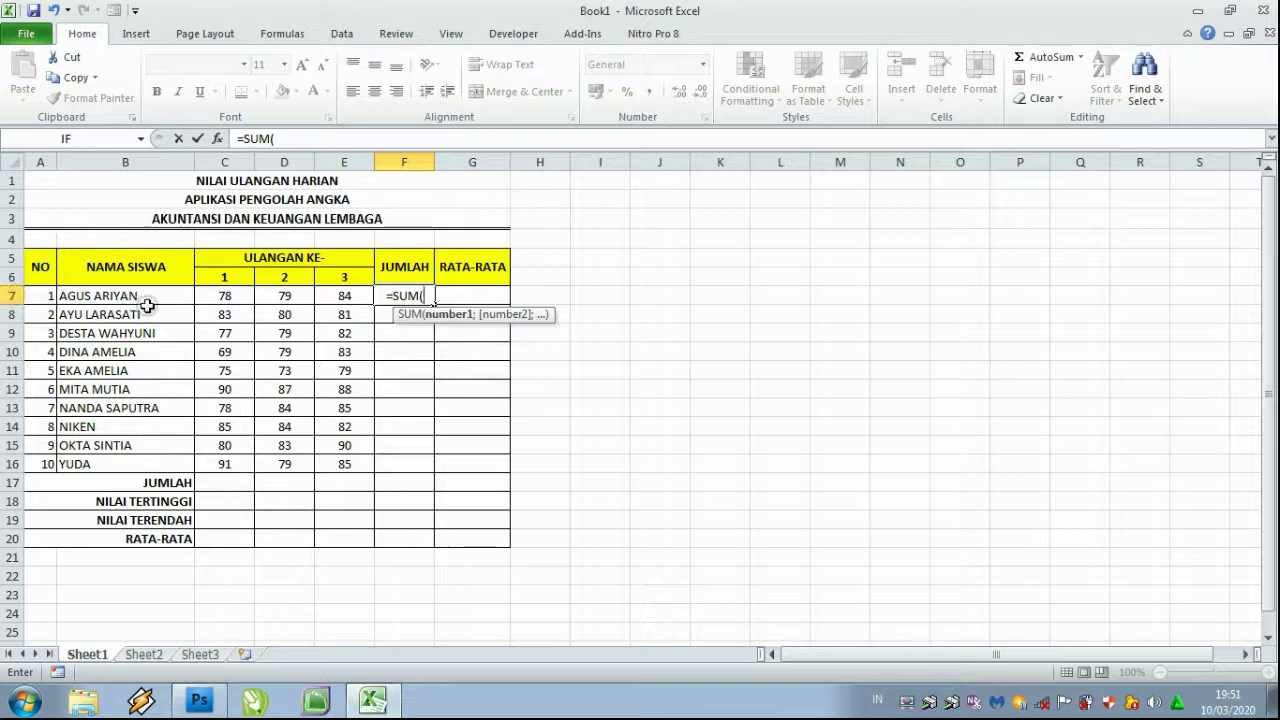
type("C")
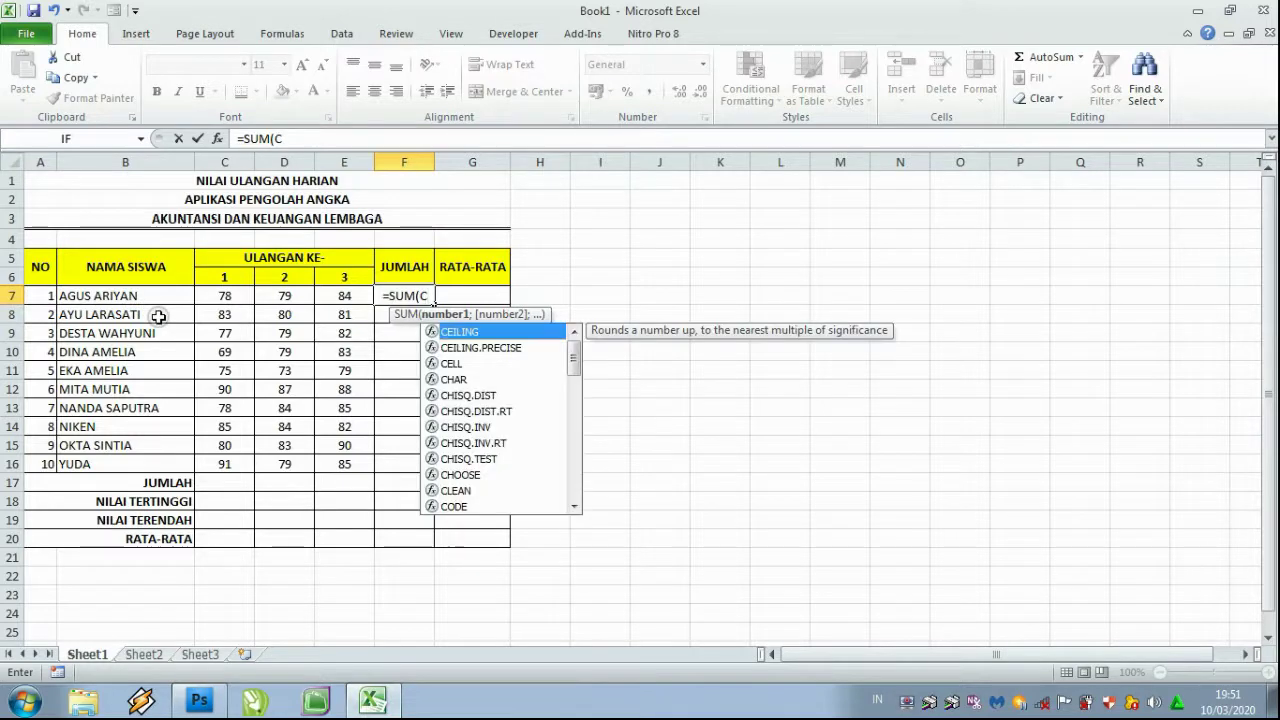
type("7")
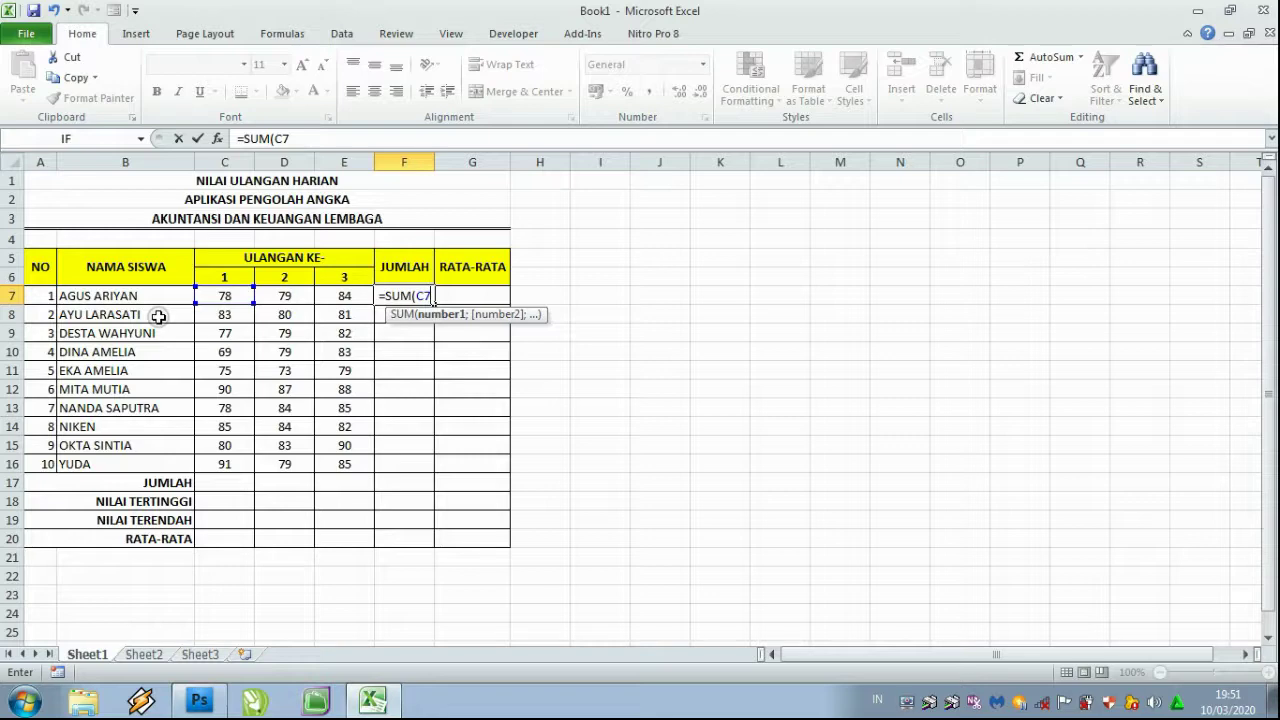
type(":")
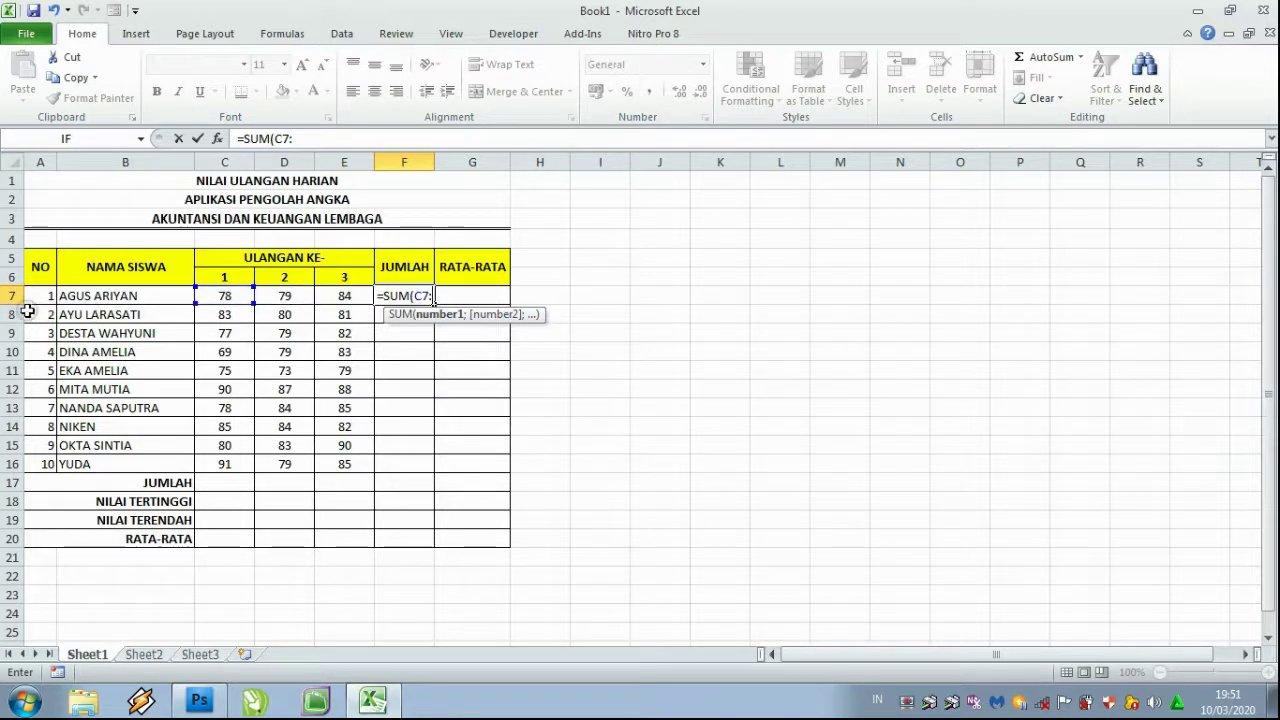
type("E")
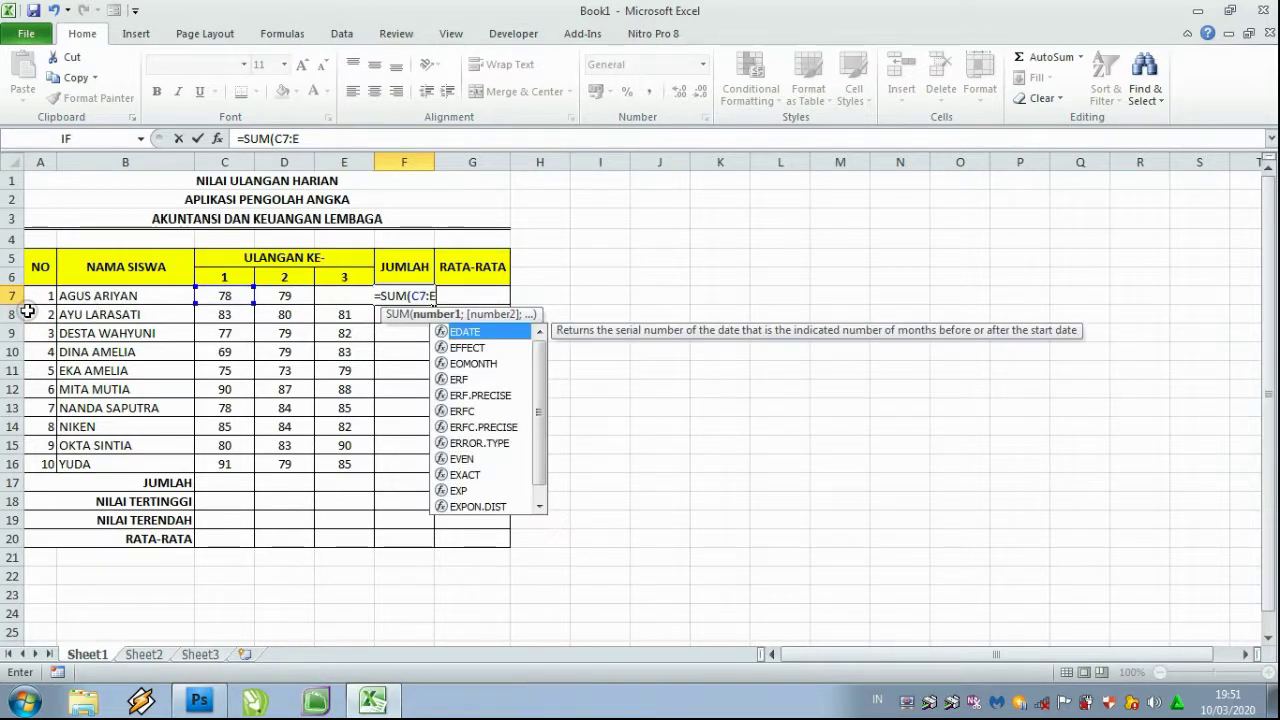
type("7")
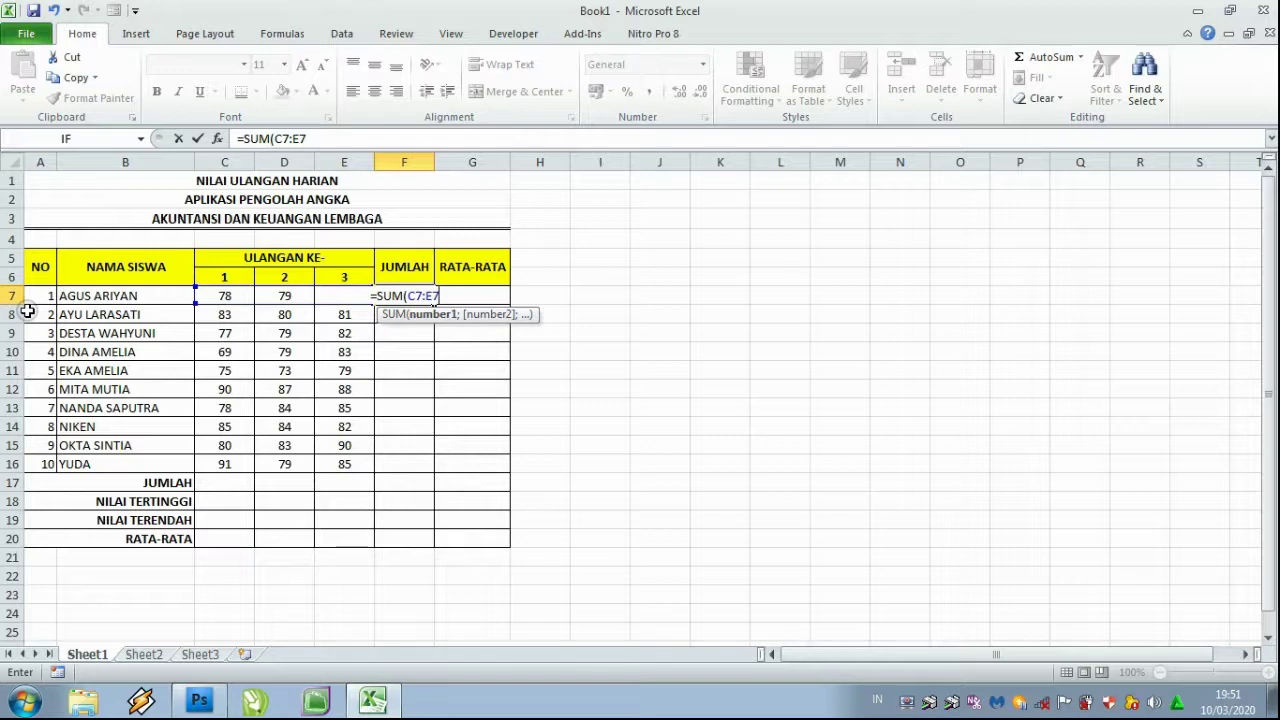
type(")")
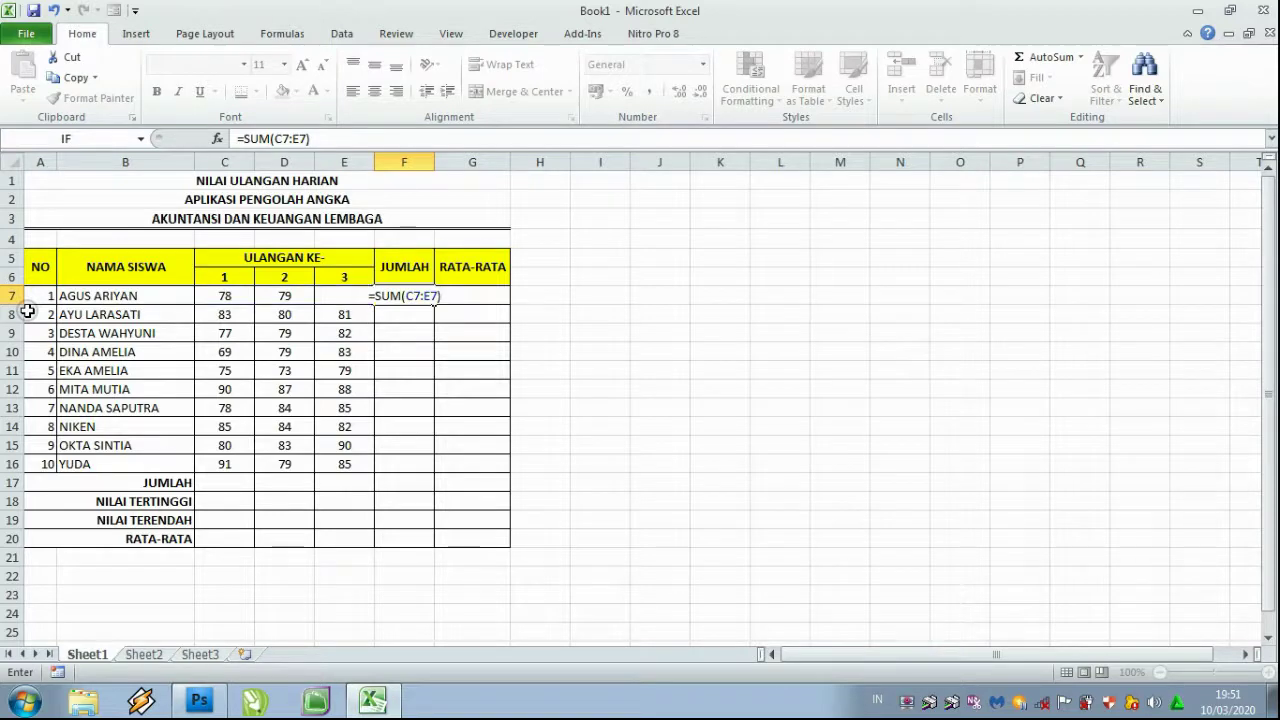
key("Return")
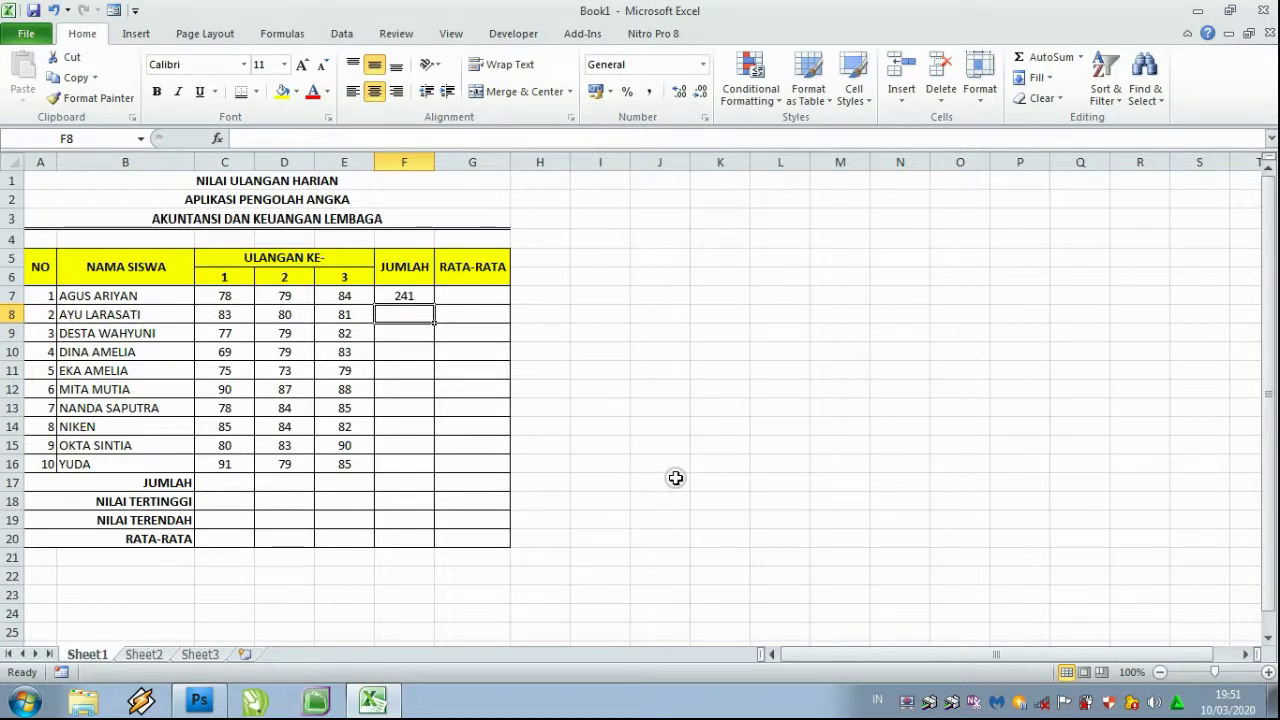
Enter =SUM(C8:E8) in cell F8 to total the second student's scores.
type("=SU")
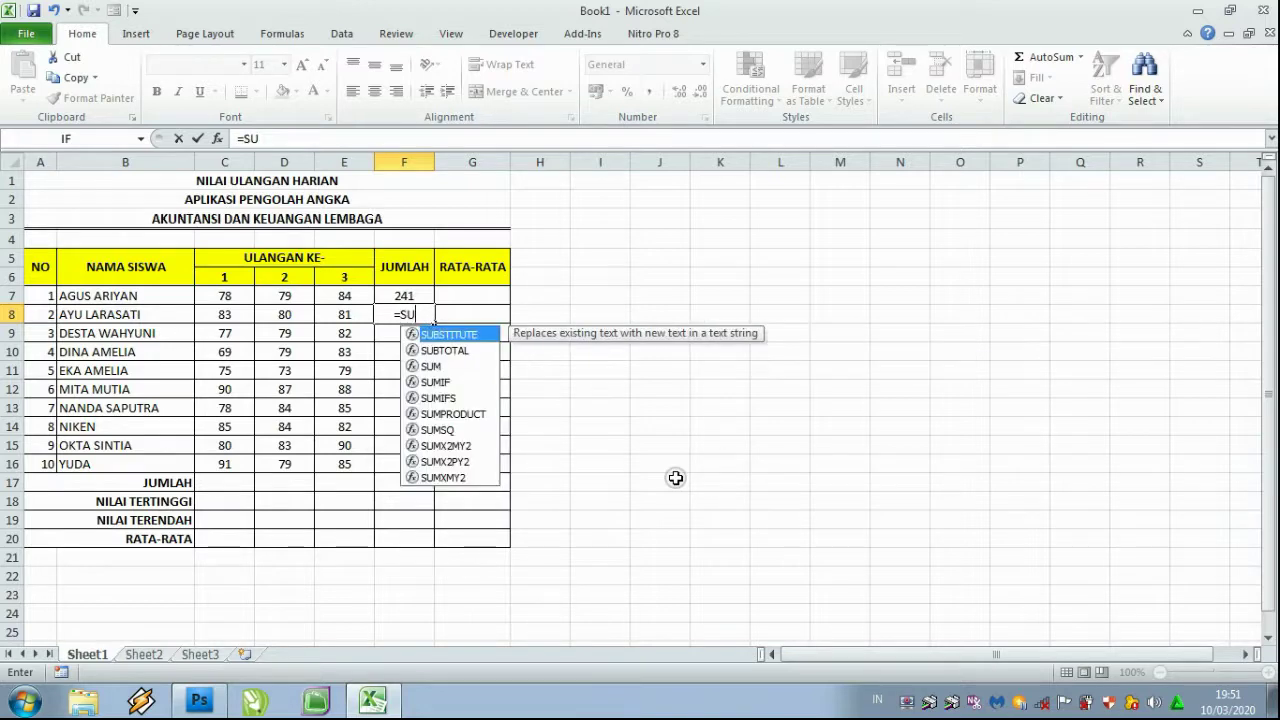
type("M(")
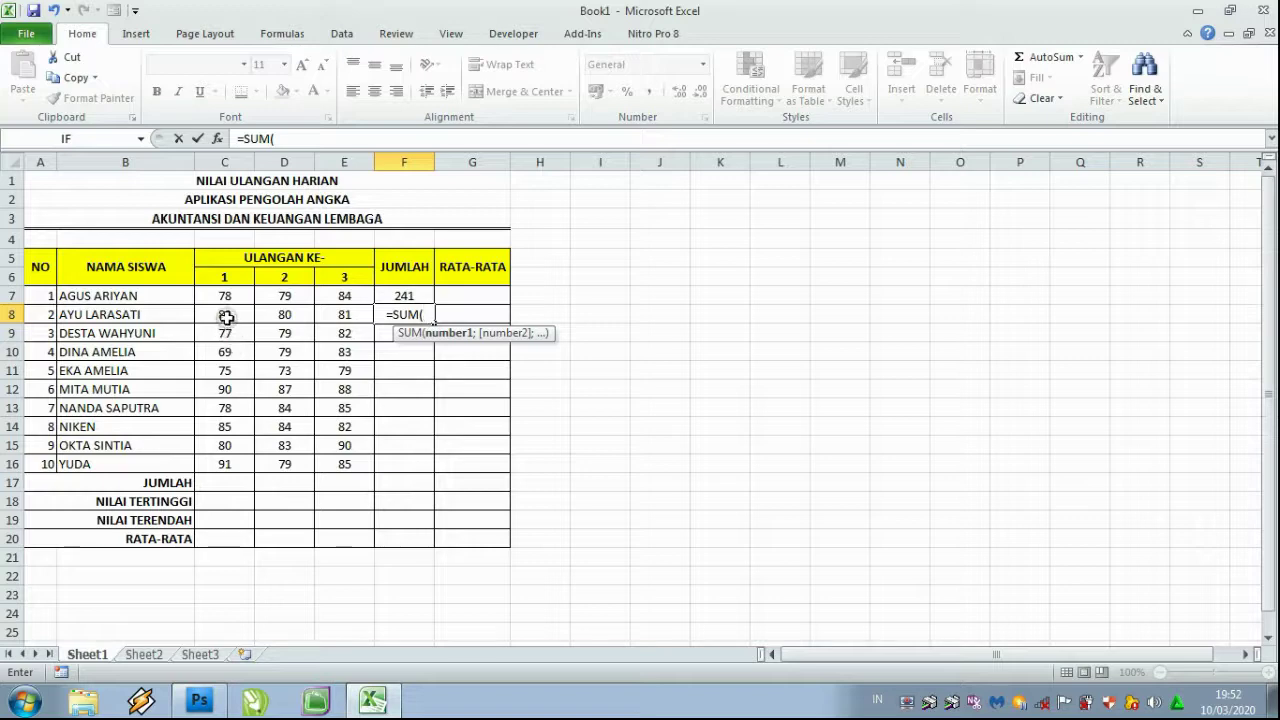
left_click_drag(216, 315, 317, 315)
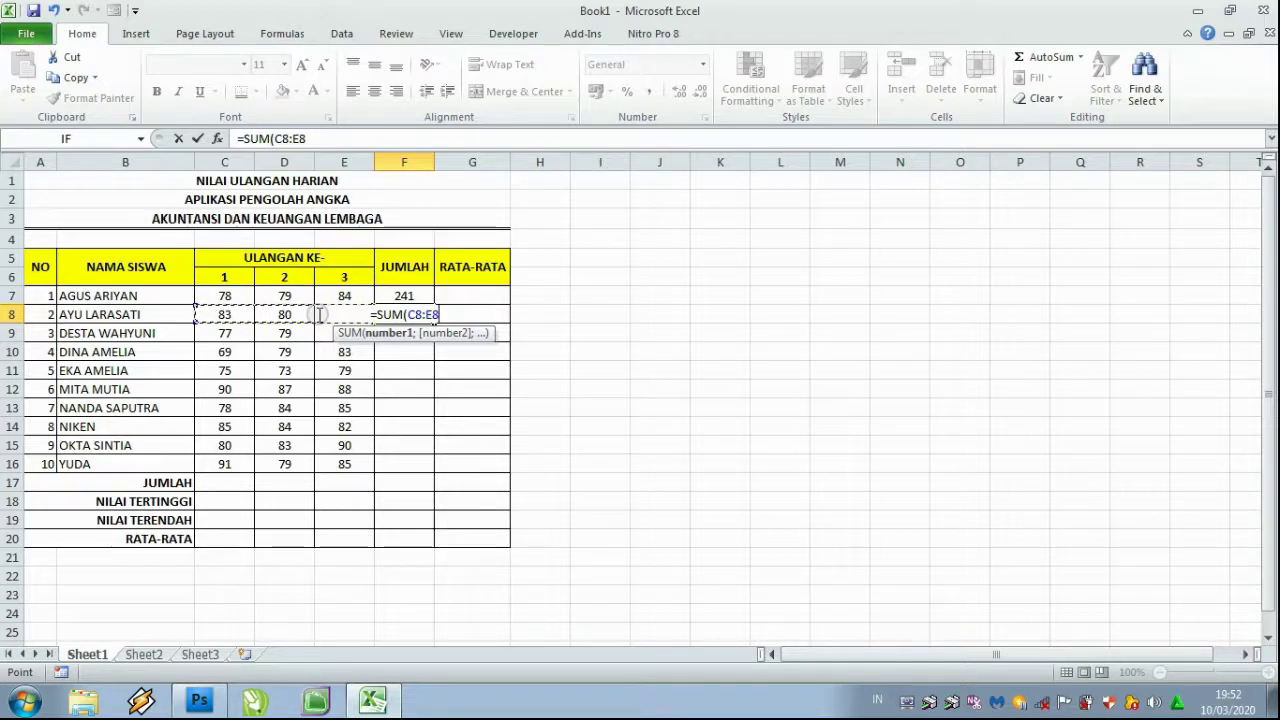
type(")")
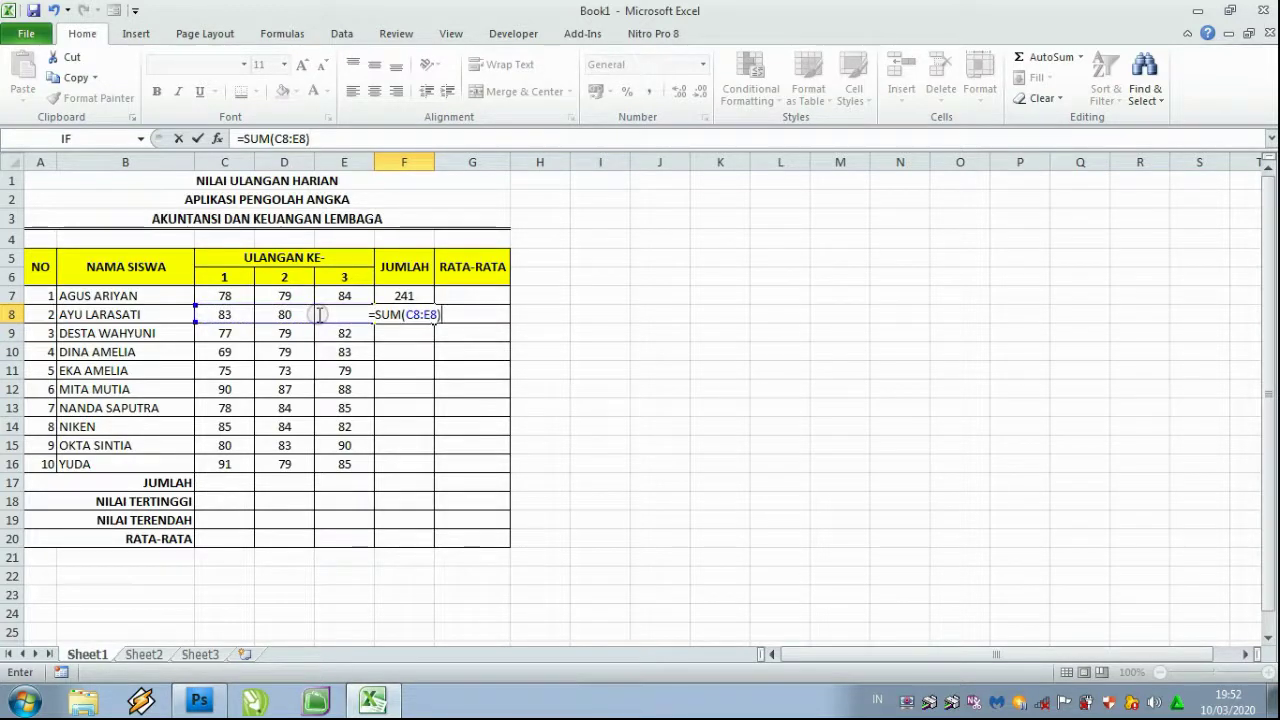
key("Return")
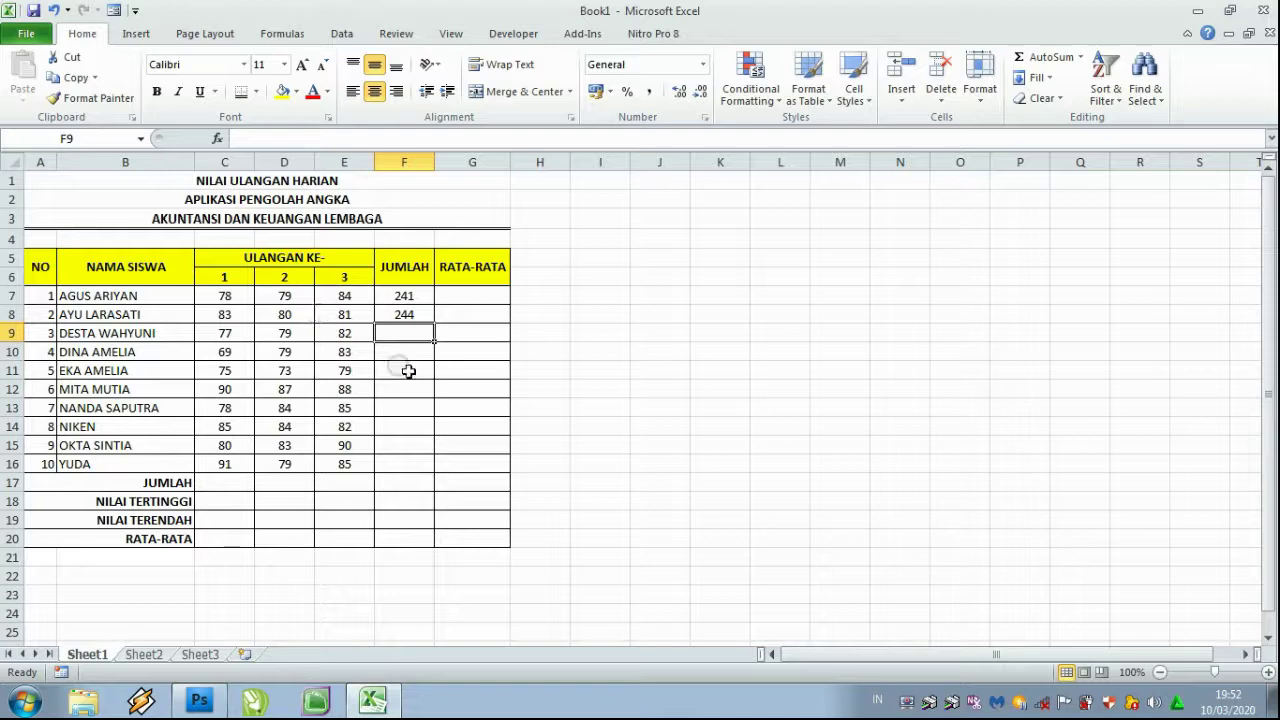
Total the third student's scores in cell F9 with the formula =SUM(C9:E9).
type("=")
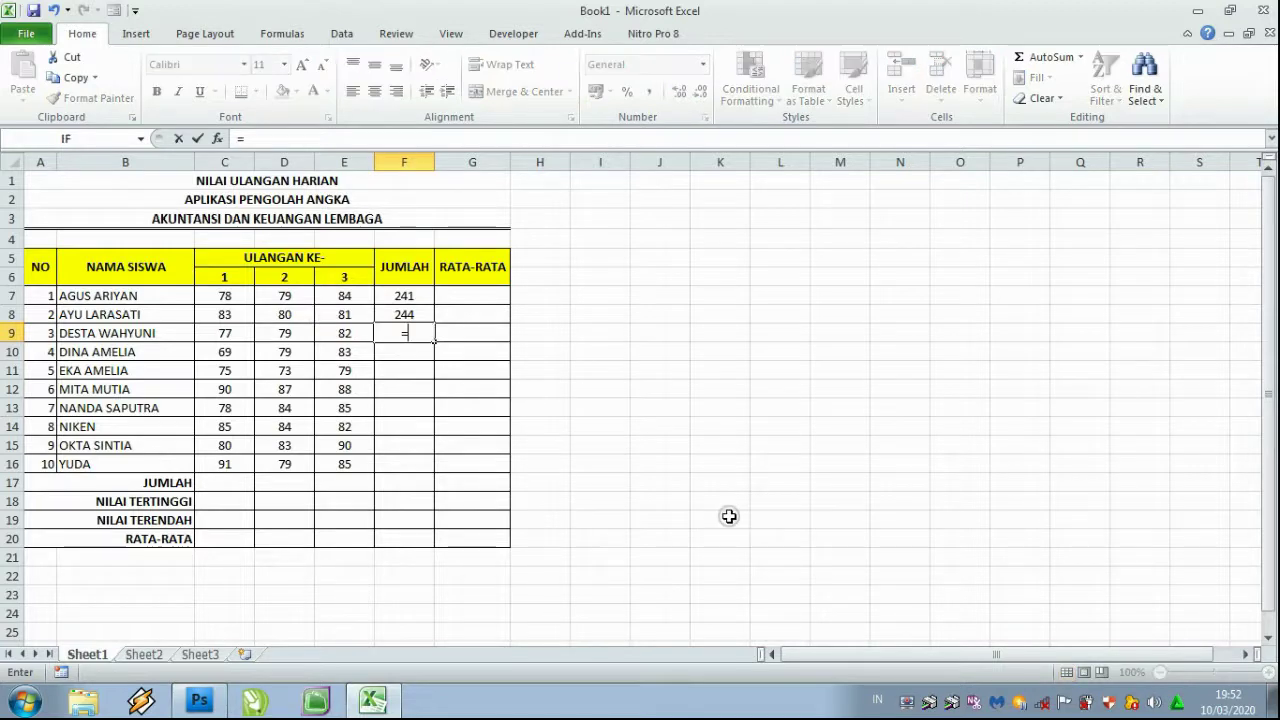
type("SUM")
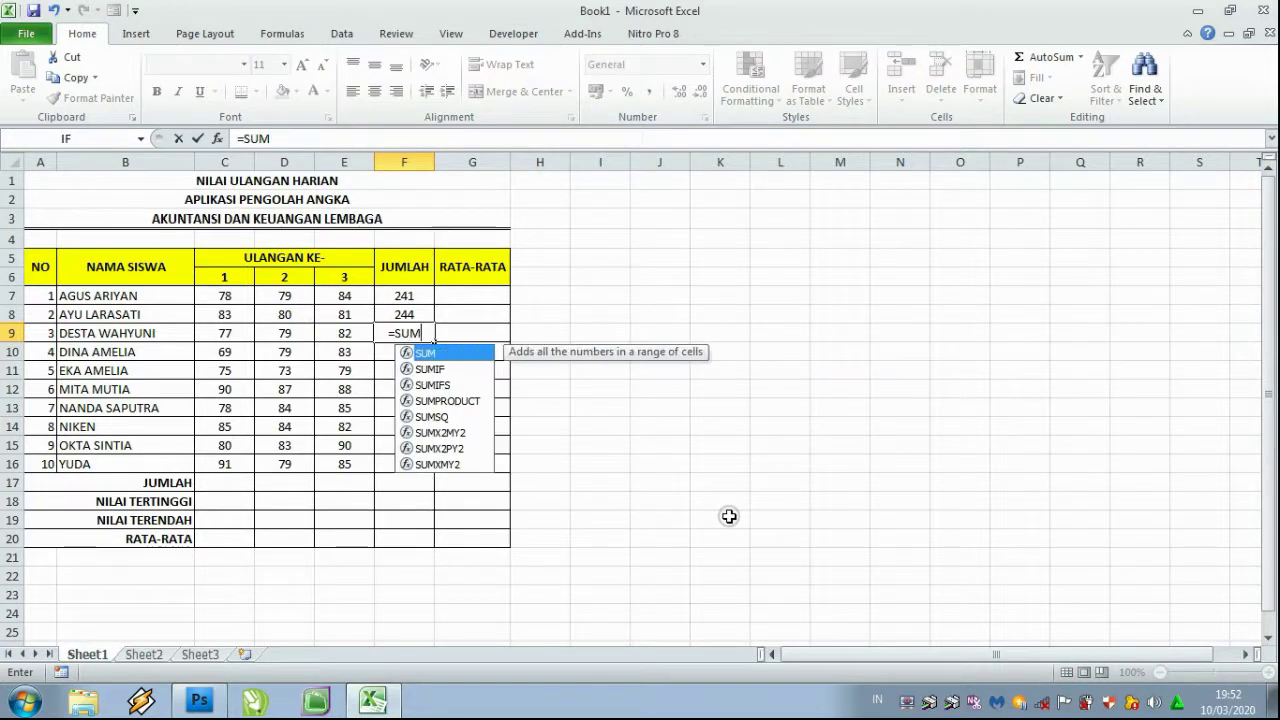
type("(")
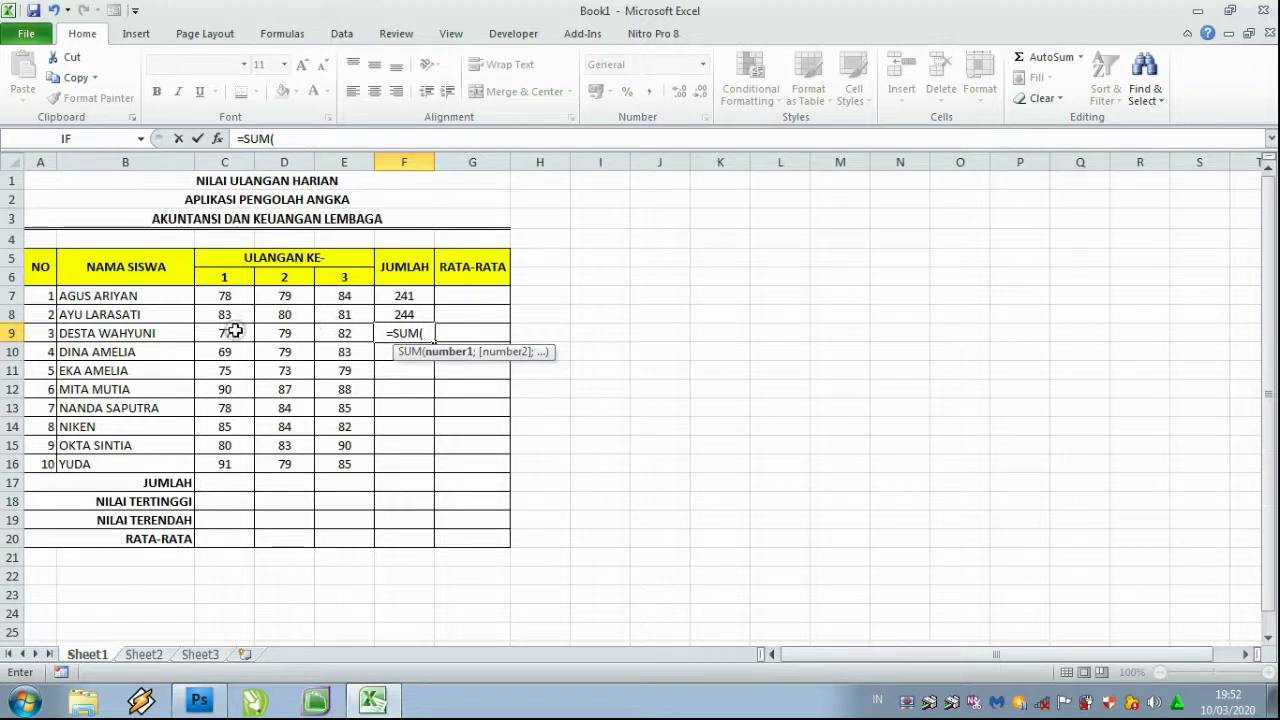
left_click_drag(234, 331, 326, 330)
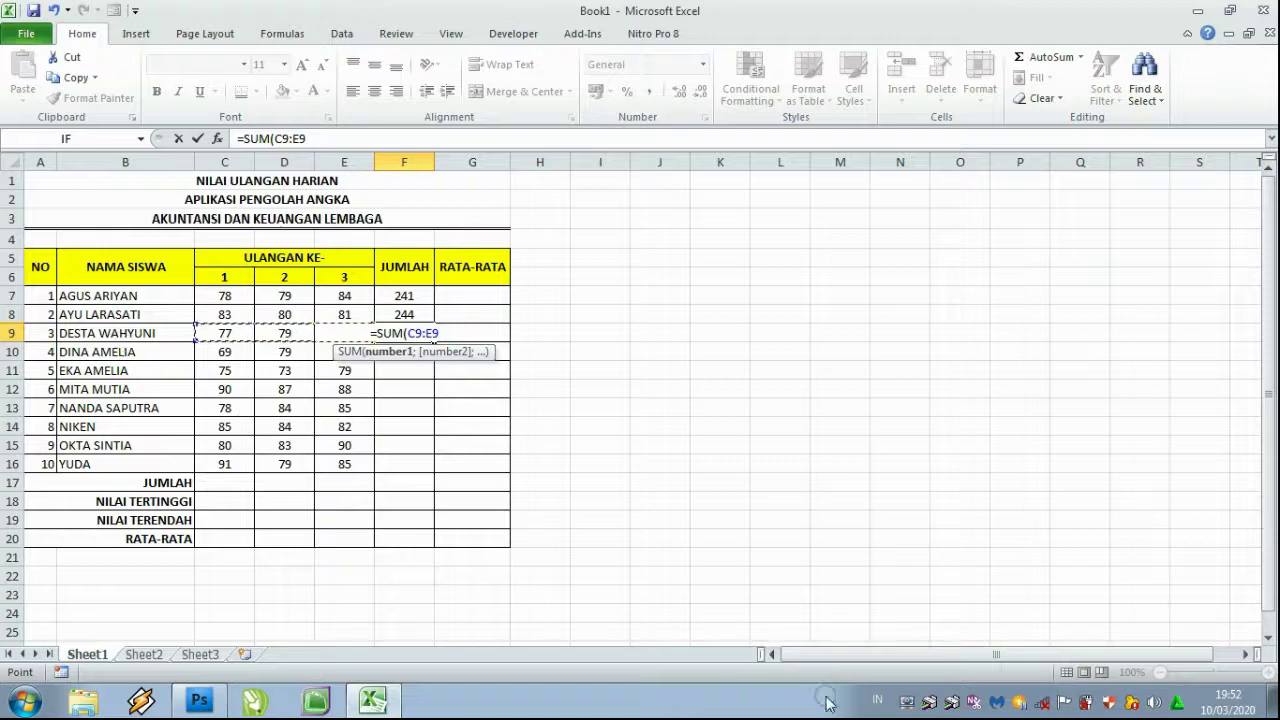
type(")")
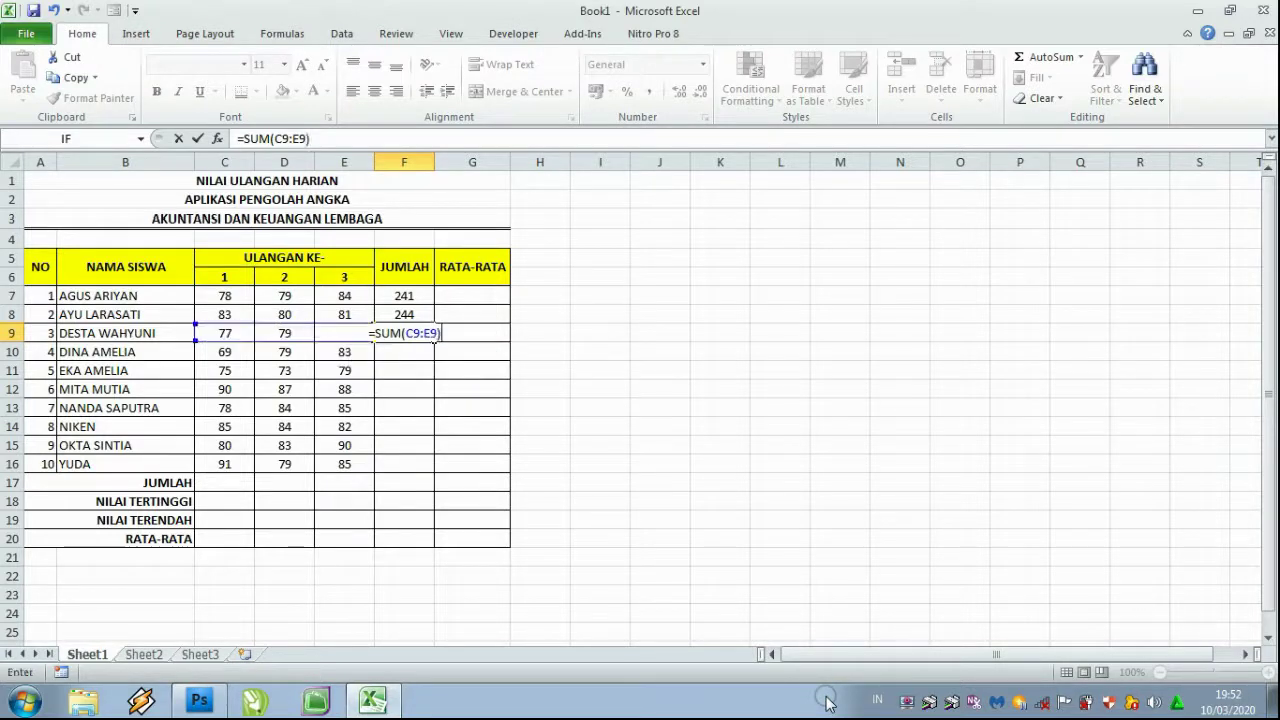
key("Return")
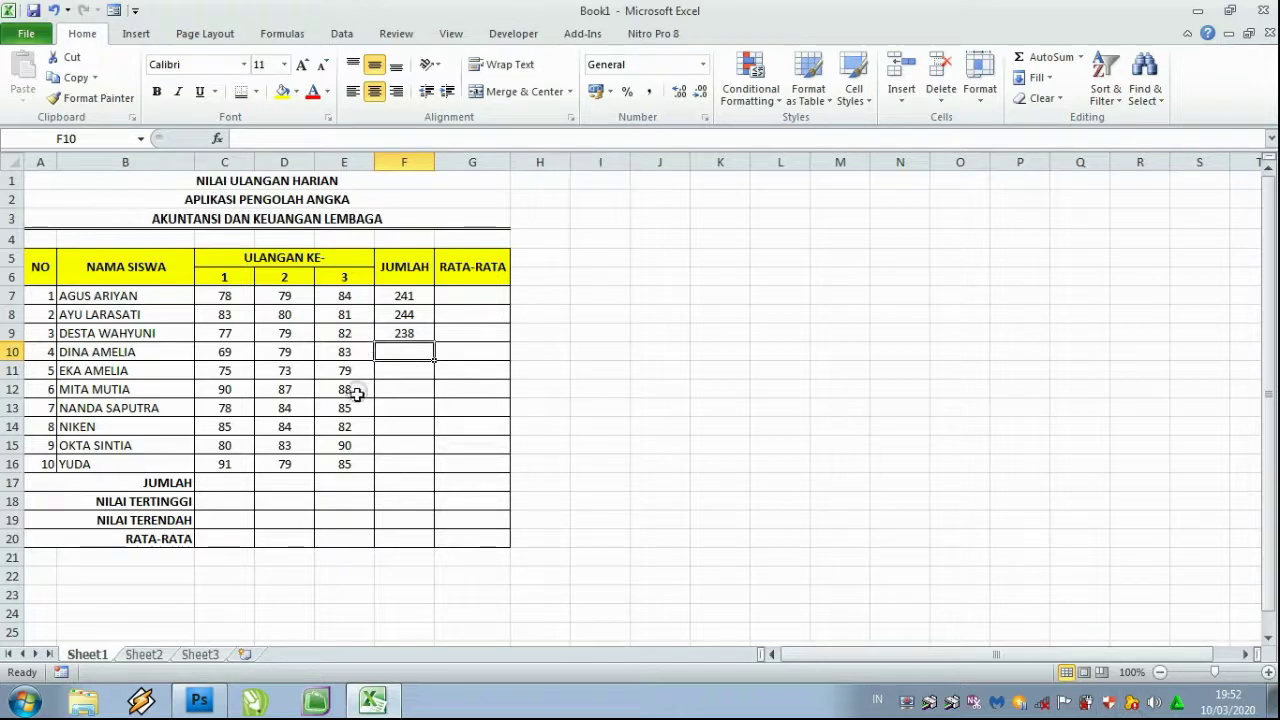
Fill the SUM formula from F9 down to F16 to total the remaining students' scores in the JUMLAH column.
left_click(406, 330)
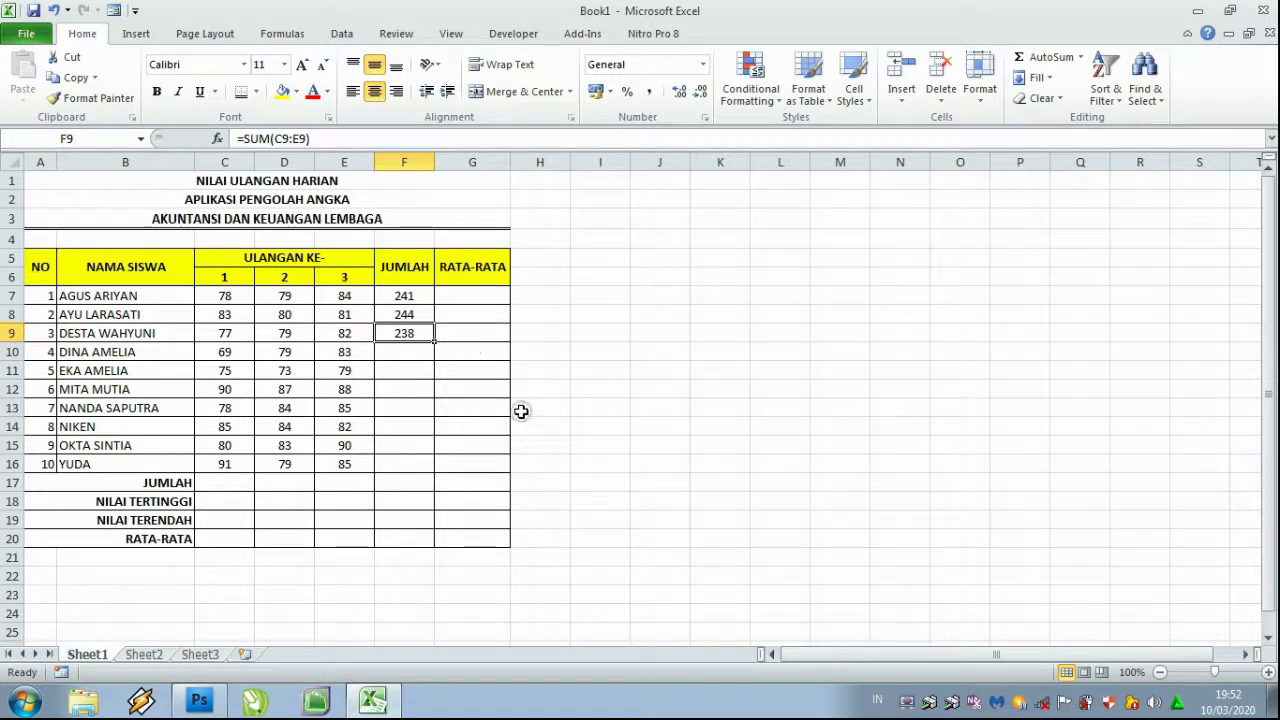
left_click(595, 390)
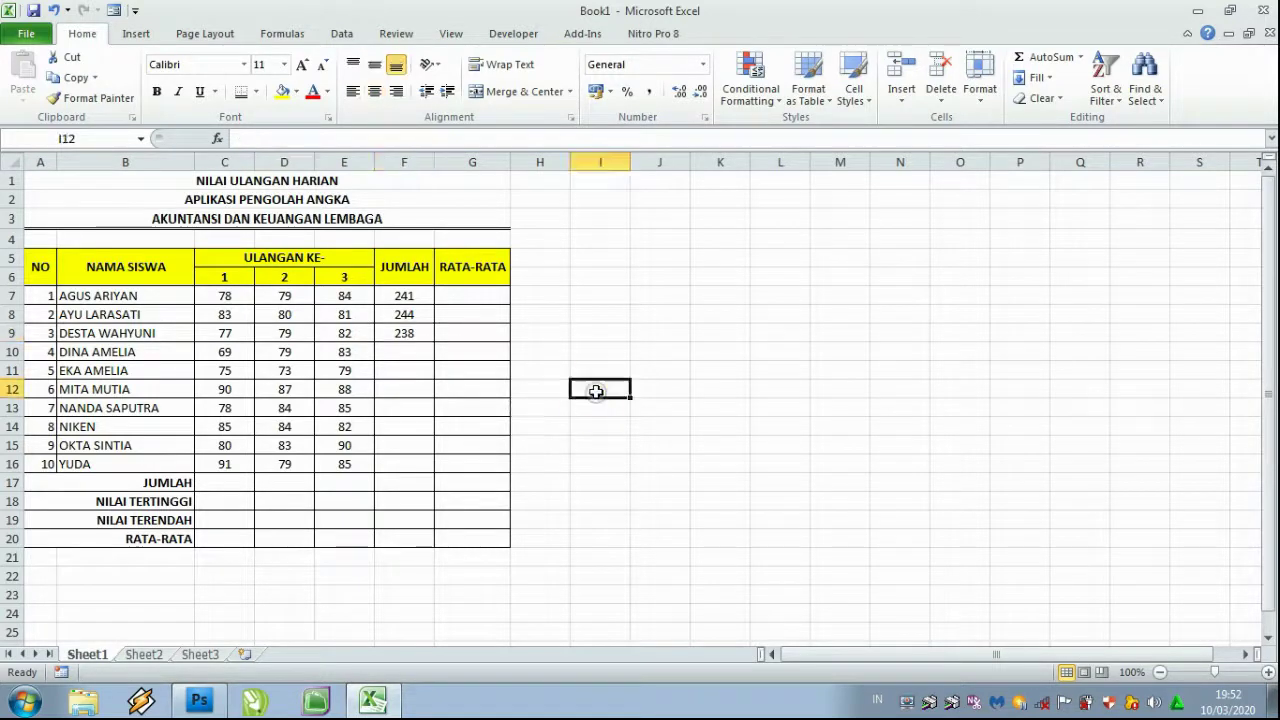
left_click(402, 335)
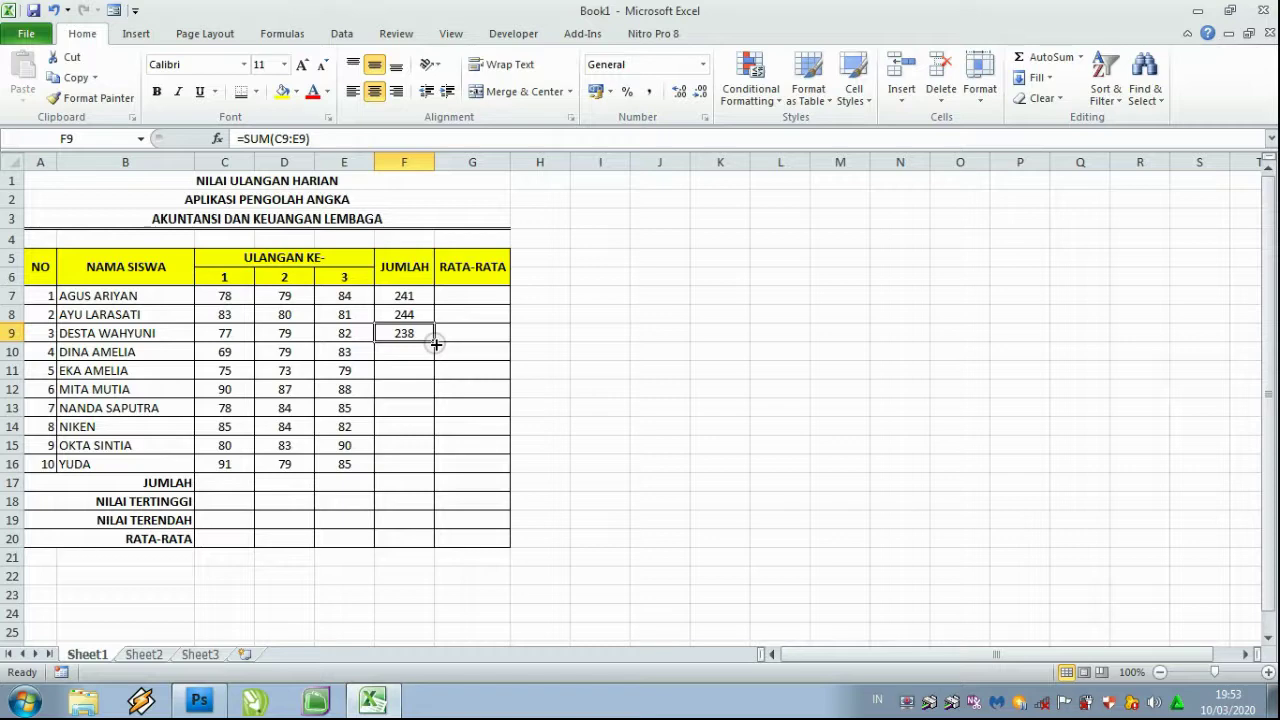
left_click_drag(436, 343, 433, 467)
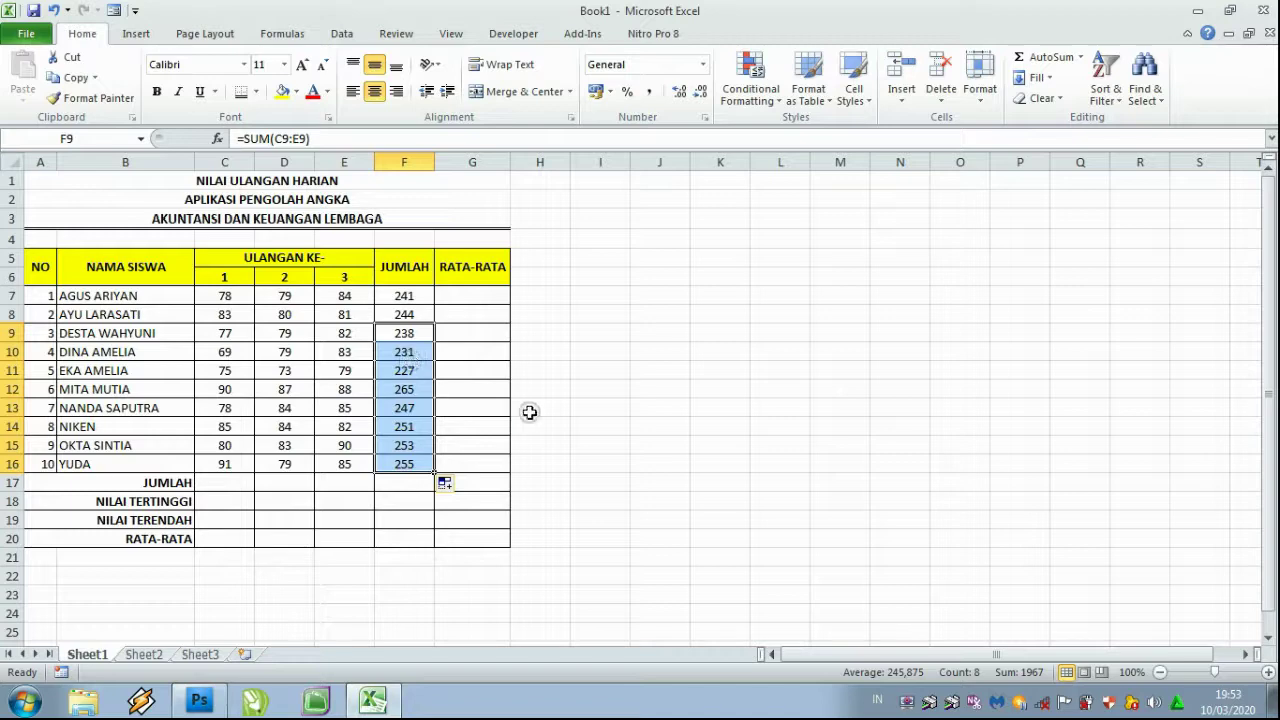
left_click(580, 406)
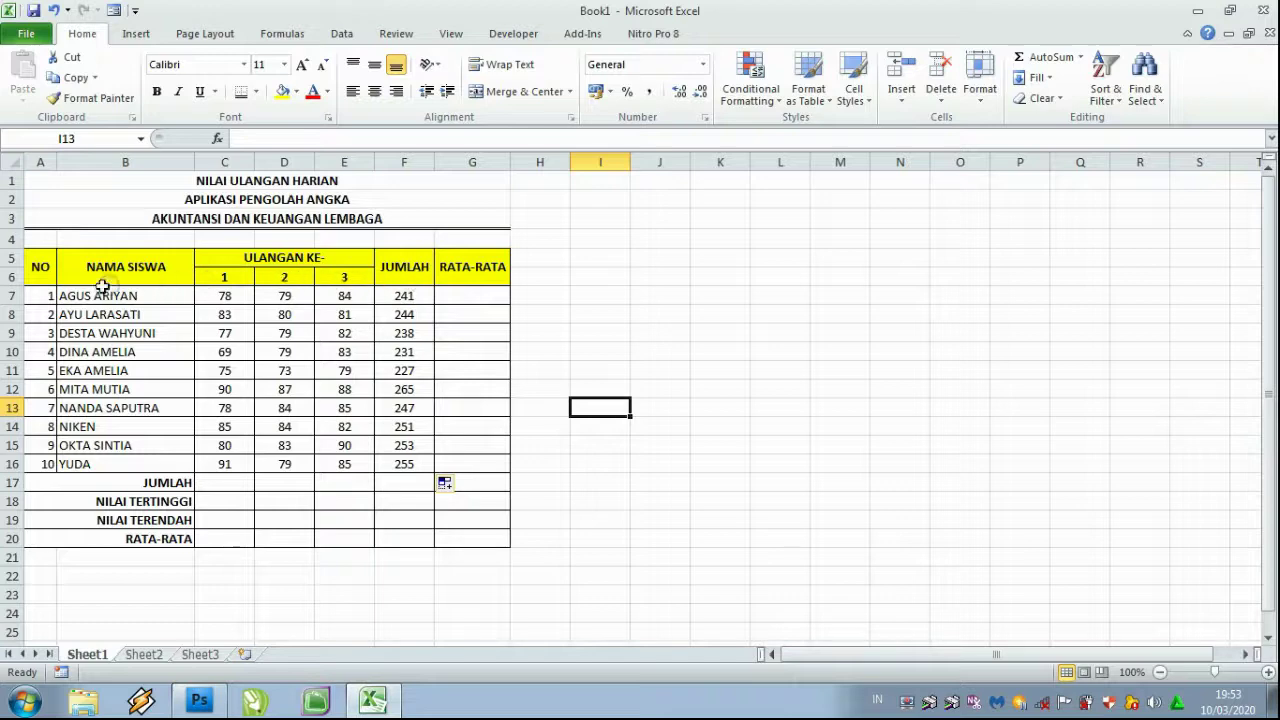
Enter the formula =SUM(C7:C16) in cell C17 to total the first test's scores in the JUMLAH row.
left_click(178, 483)
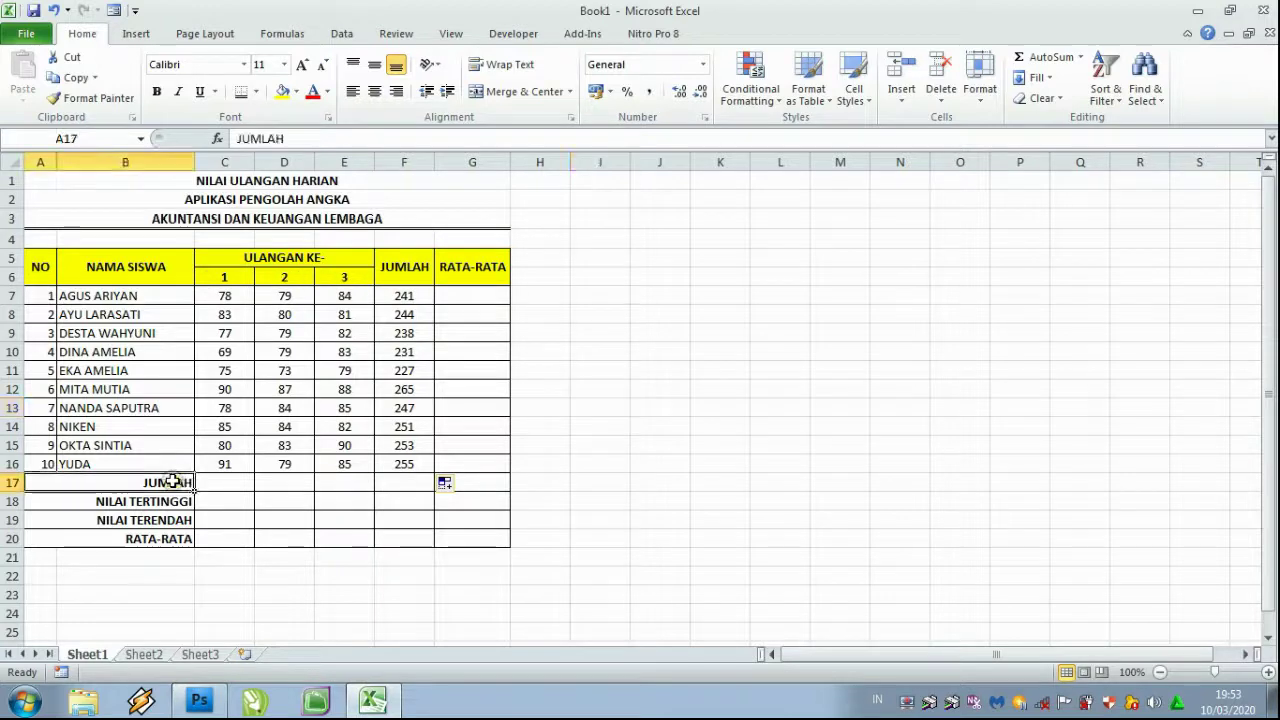
left_click(218, 494)
left_click(222, 480)
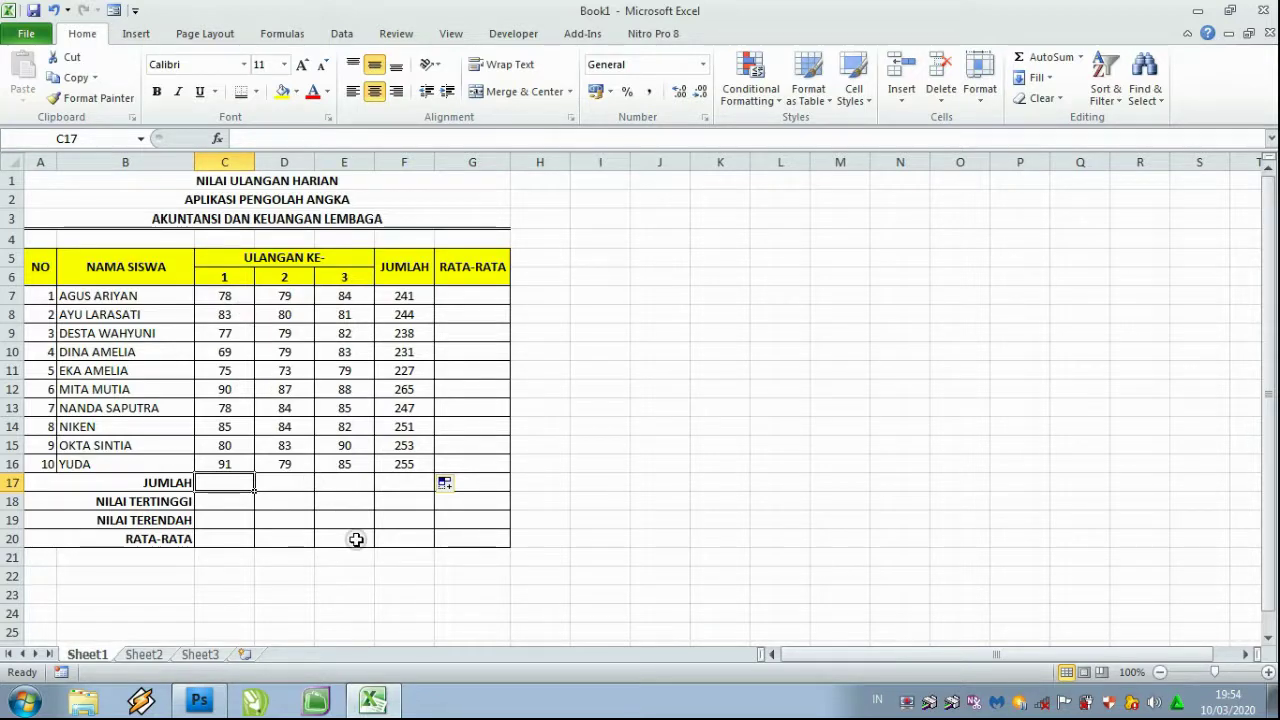
type("=SU")
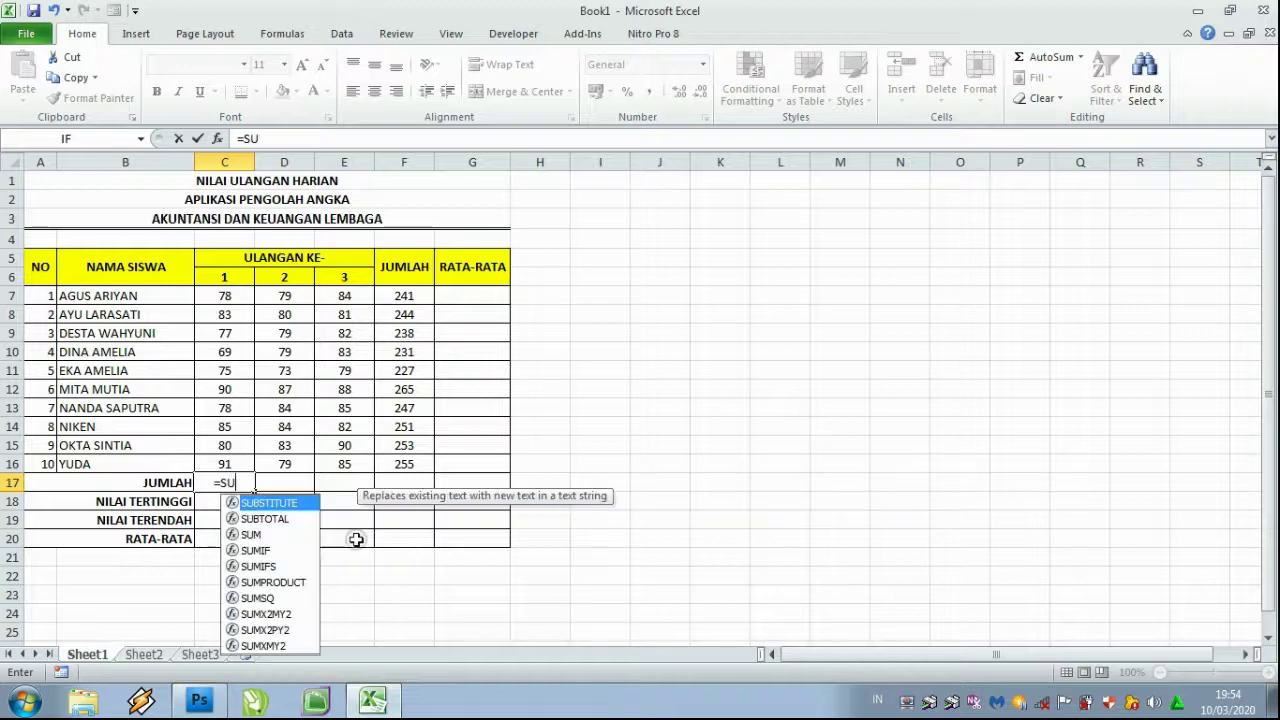
type("M")
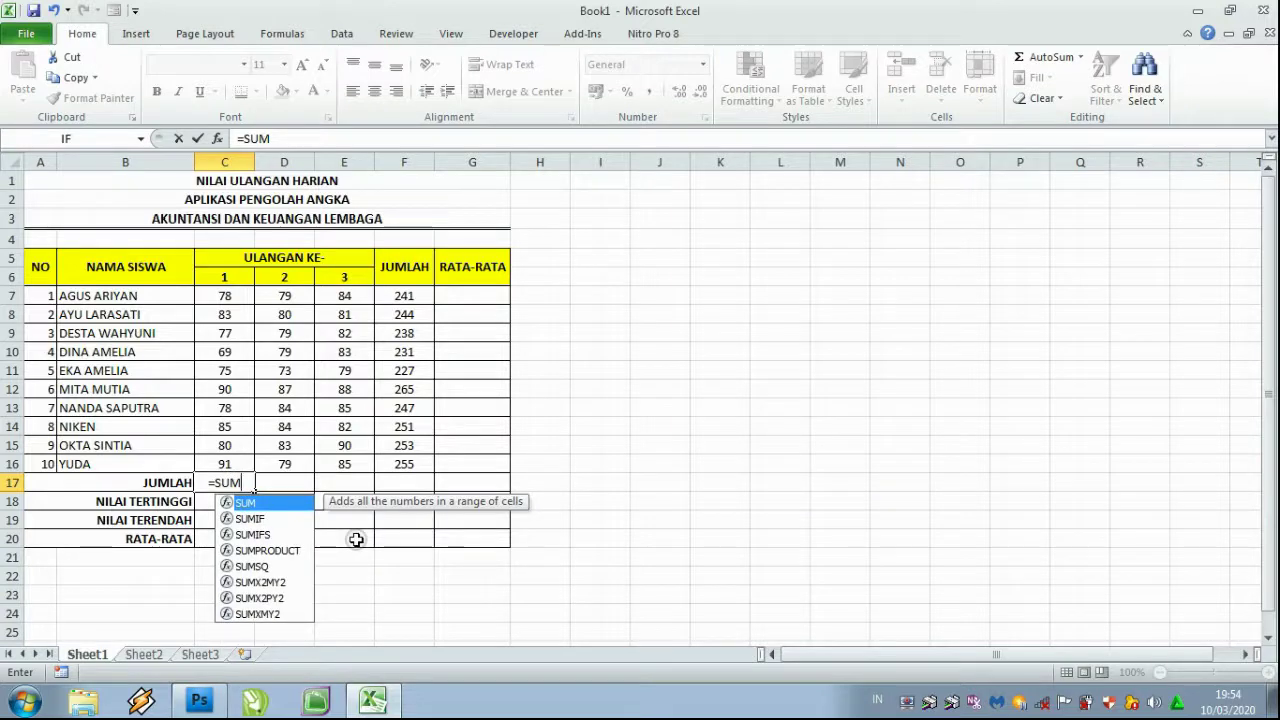
type("(")
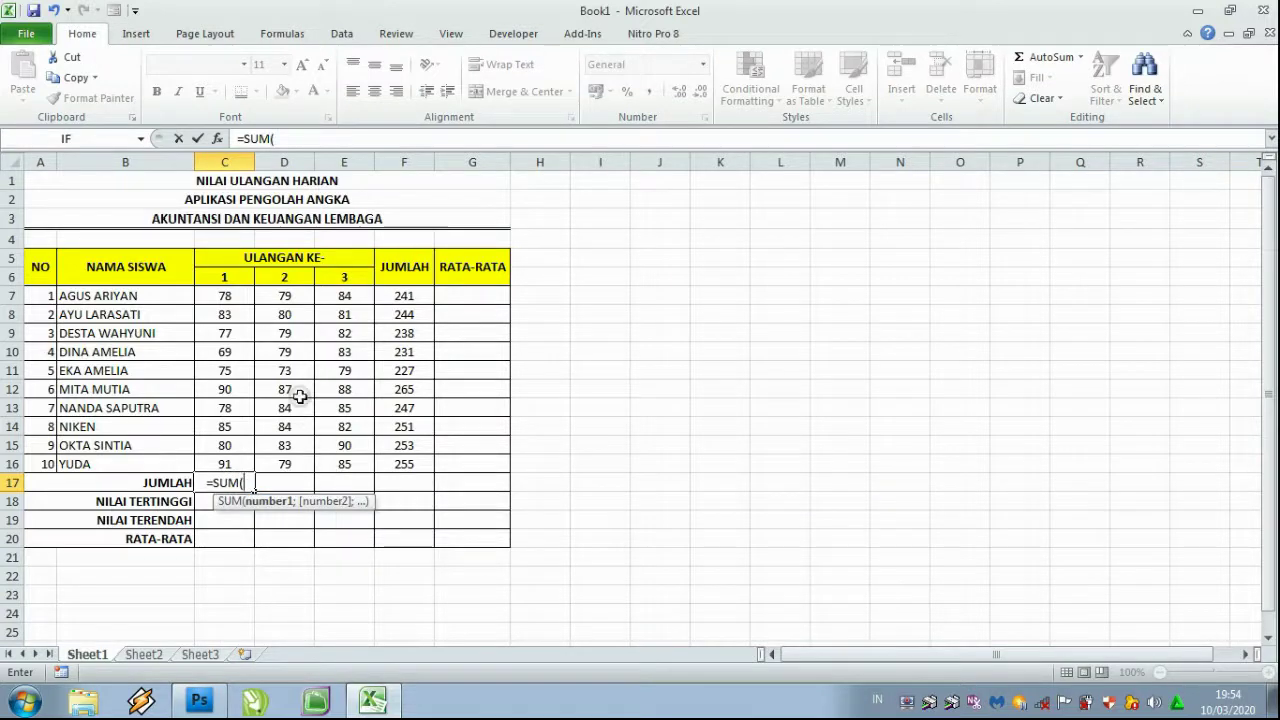
left_click(202, 297)
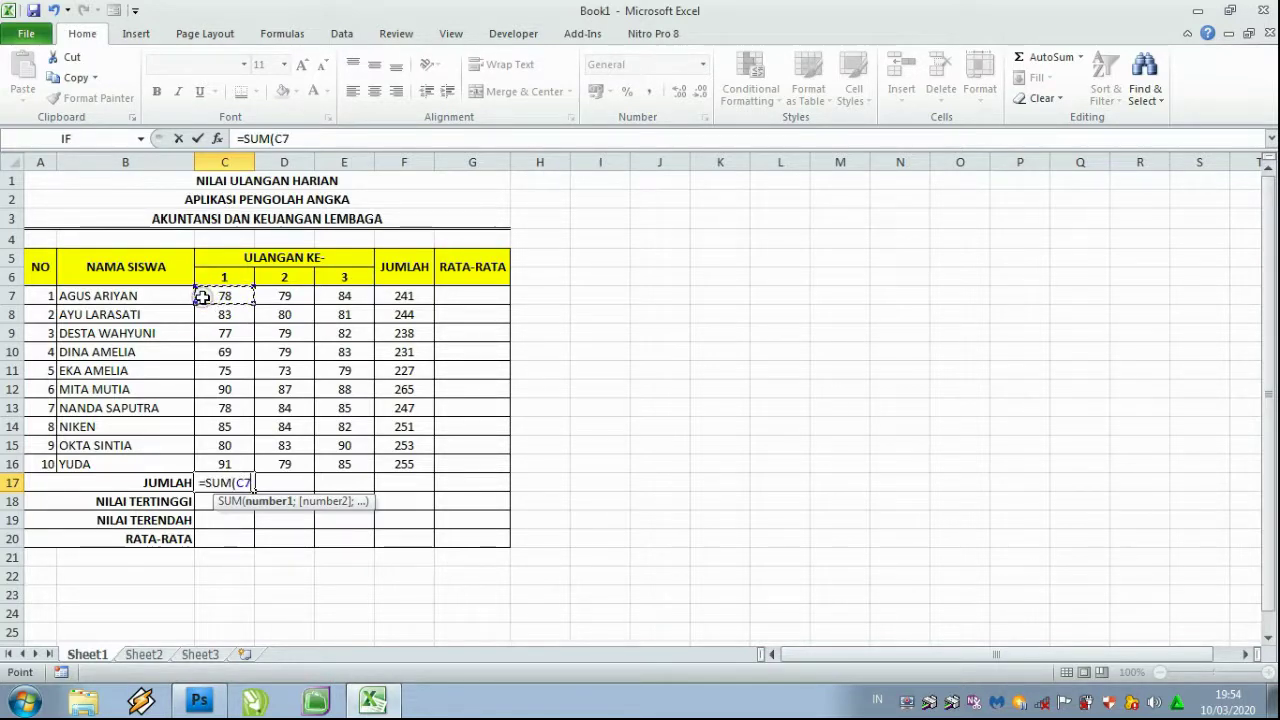
left_click_drag(202, 297, 212, 456)
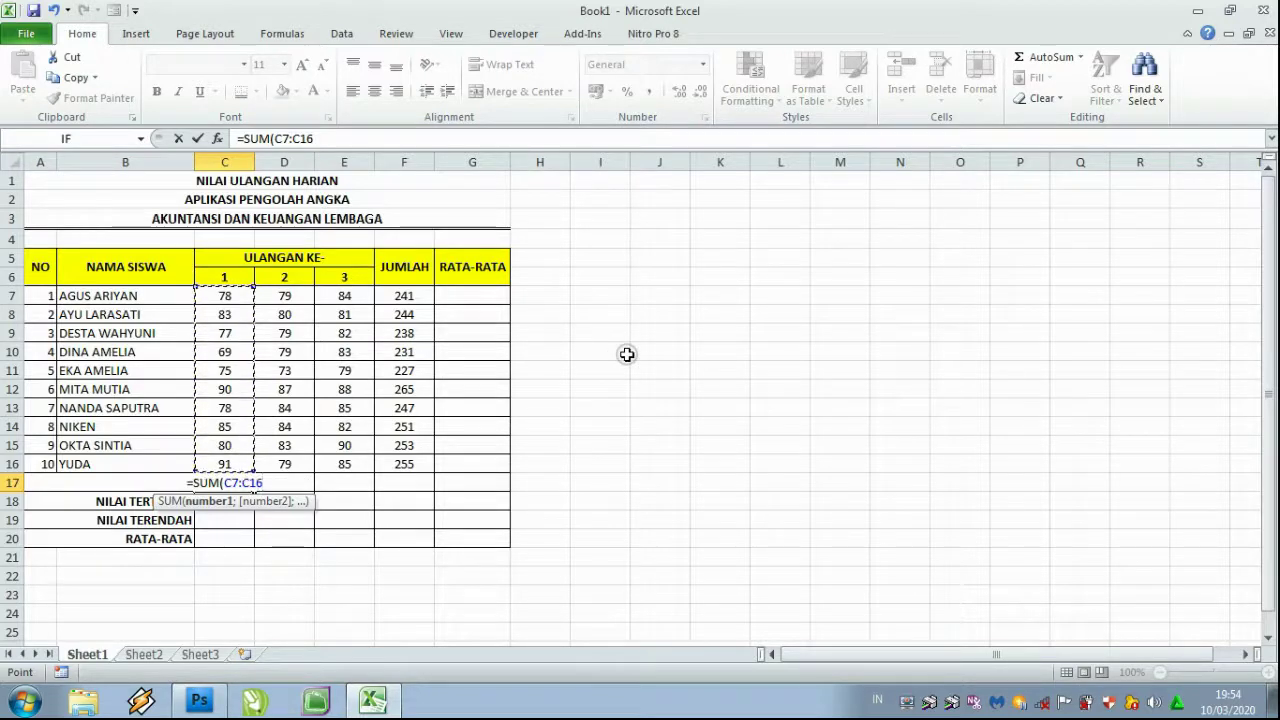
type(")")
key("Return")
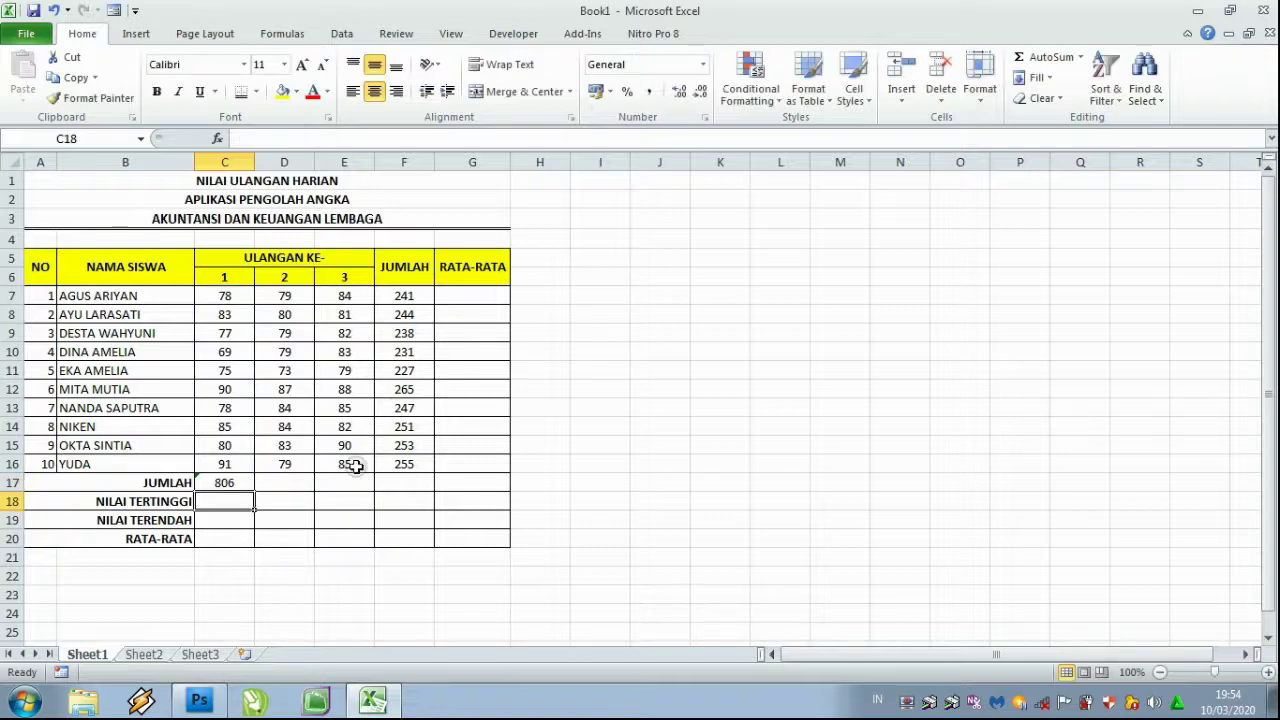
Fill the SUM formula from C17 across to E17 to total the second and third tests.
left_click(274, 482)
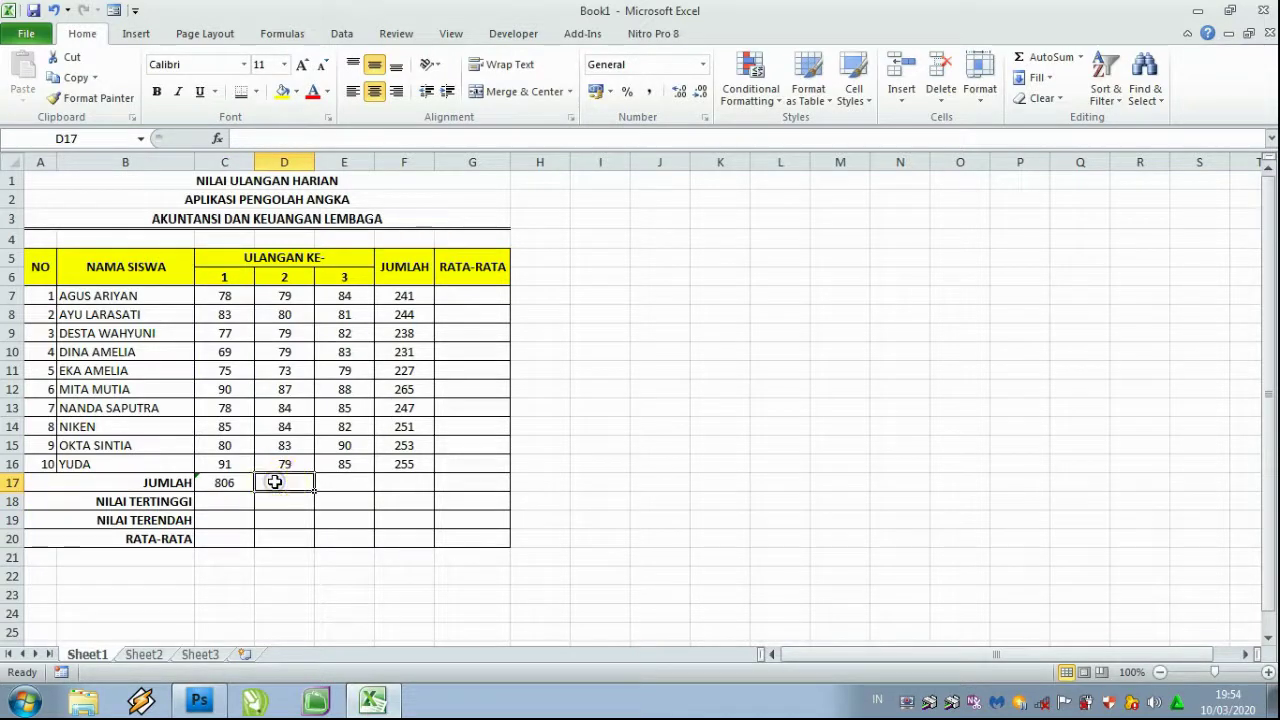
left_click(238, 482)
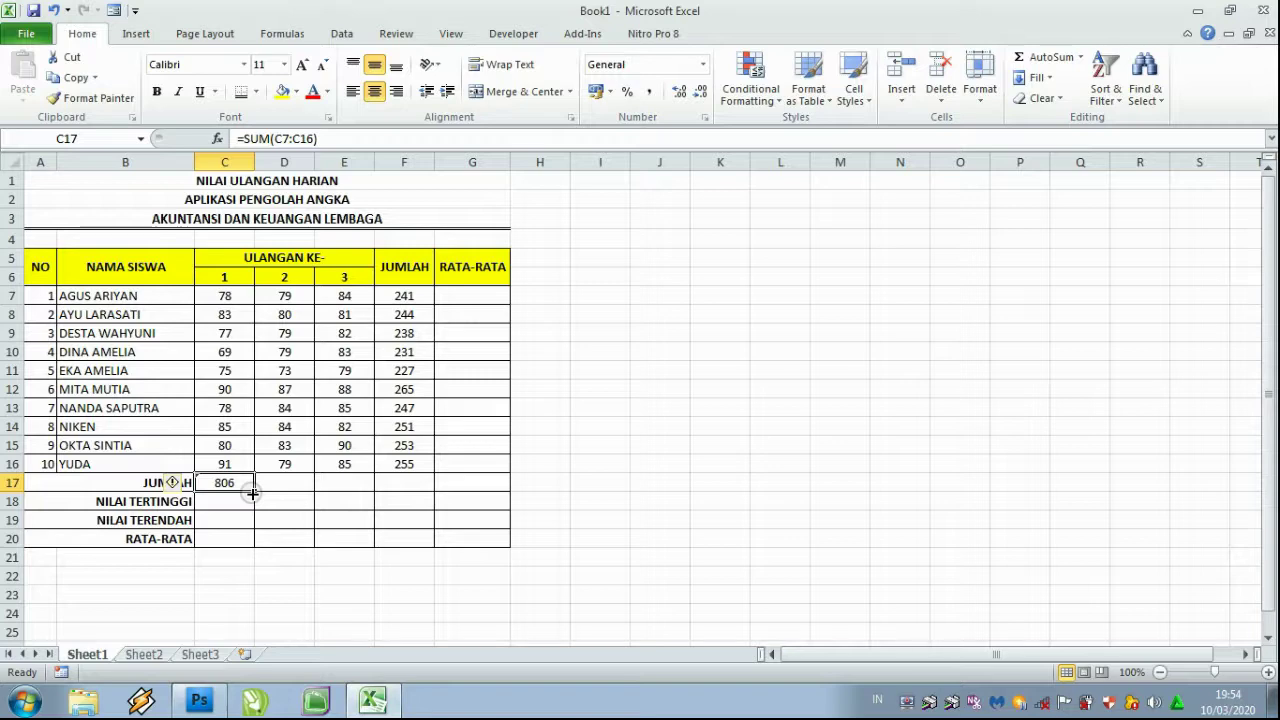
left_click_drag(253, 493, 347, 490)
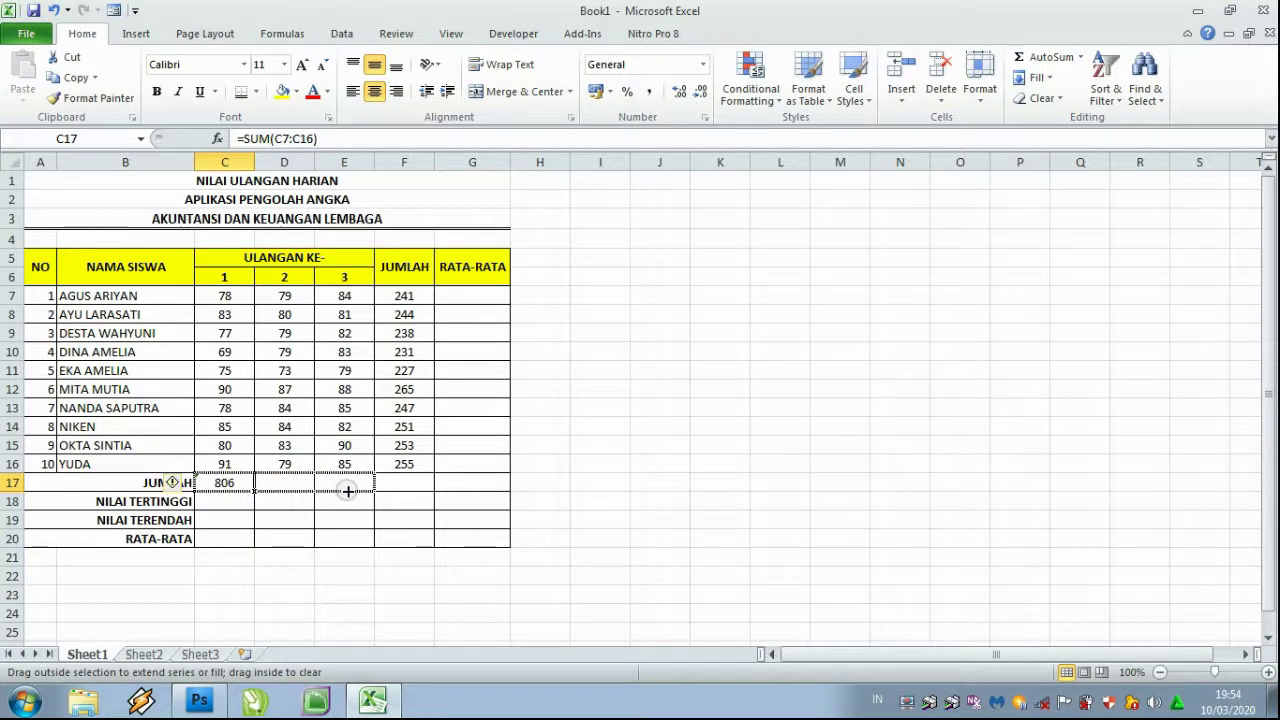
left_click_drag(347, 490, 348, 497)
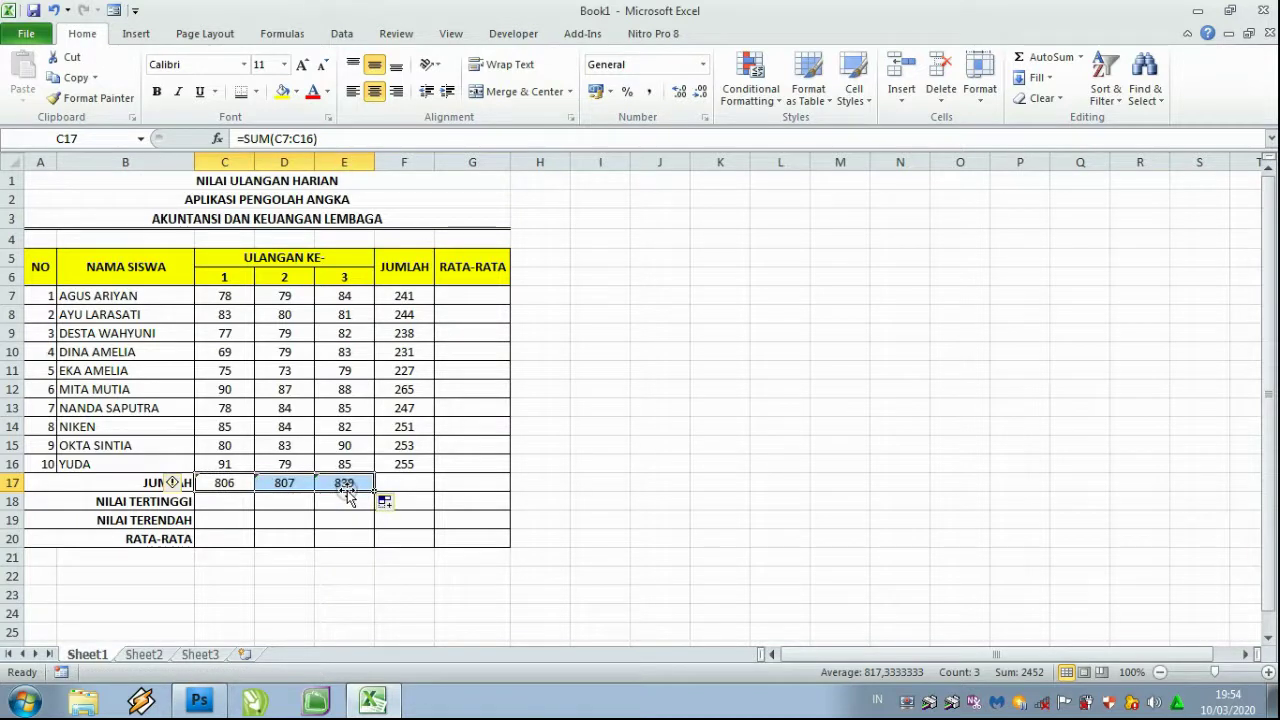
Enter the formula =AVERAGE(C7:E7) in cell G7 to average the first student's three test scores.
left_click(481, 297)
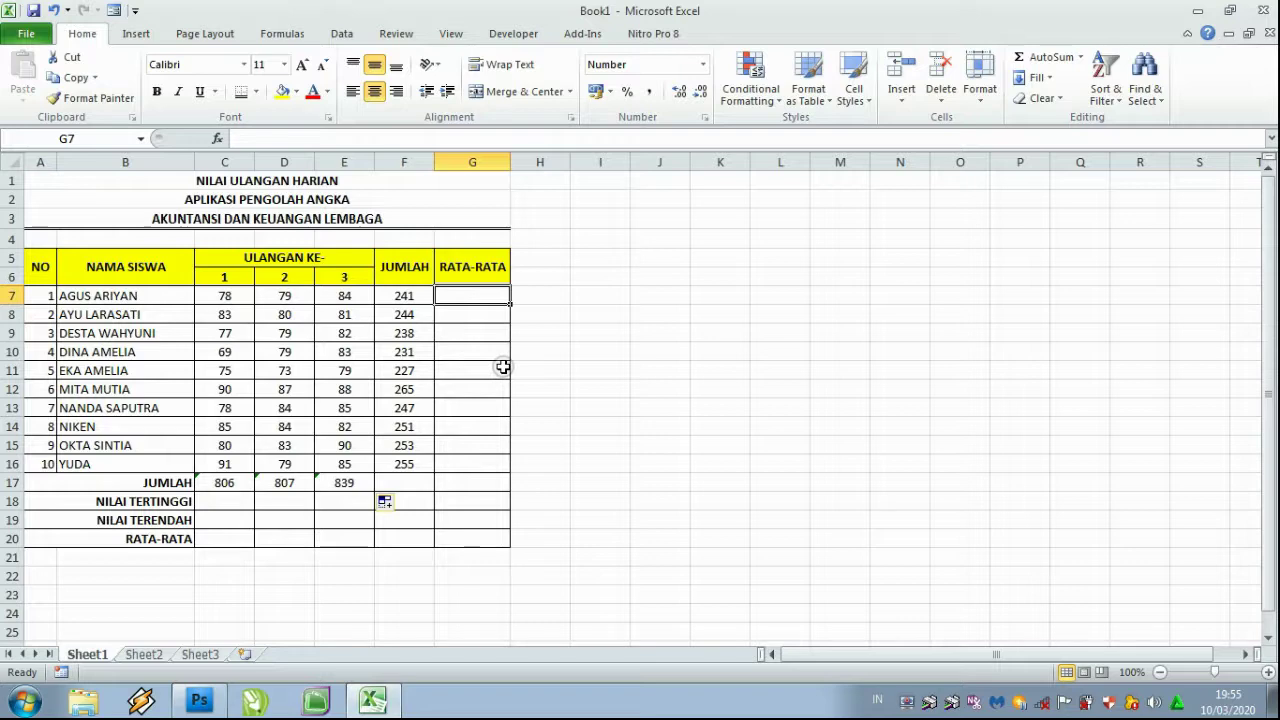
type("=")
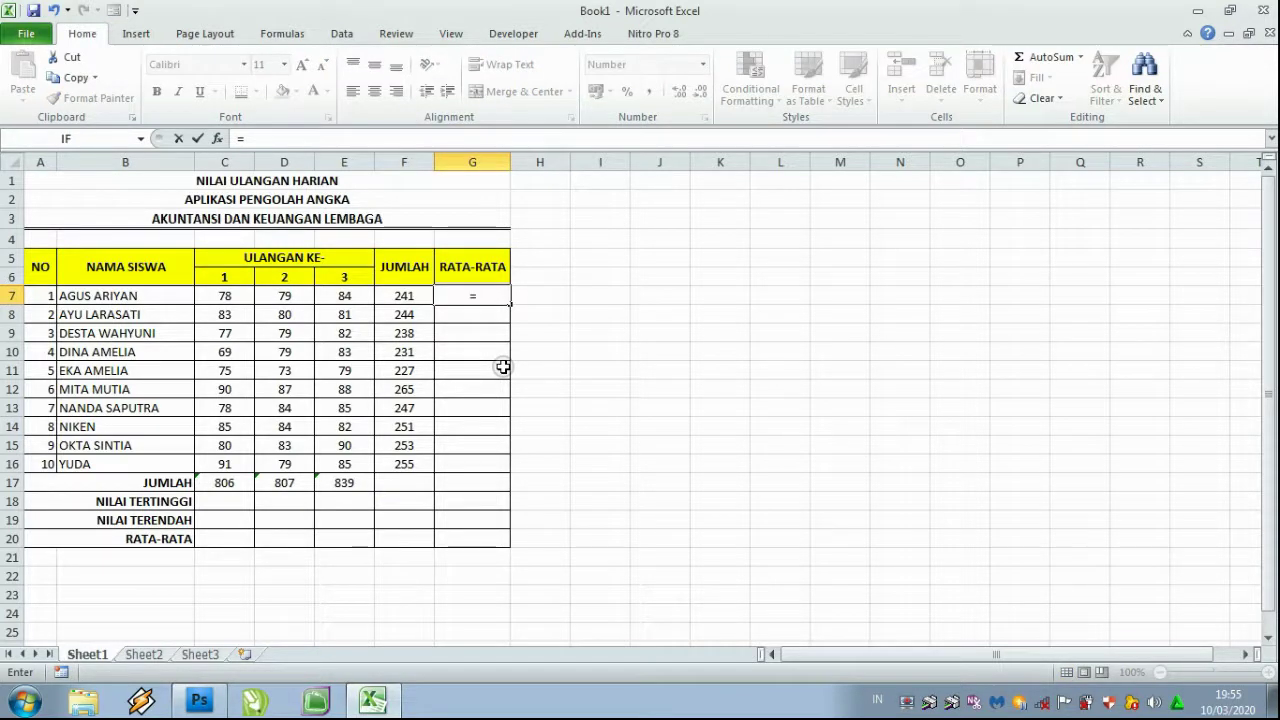
type("AVERA")
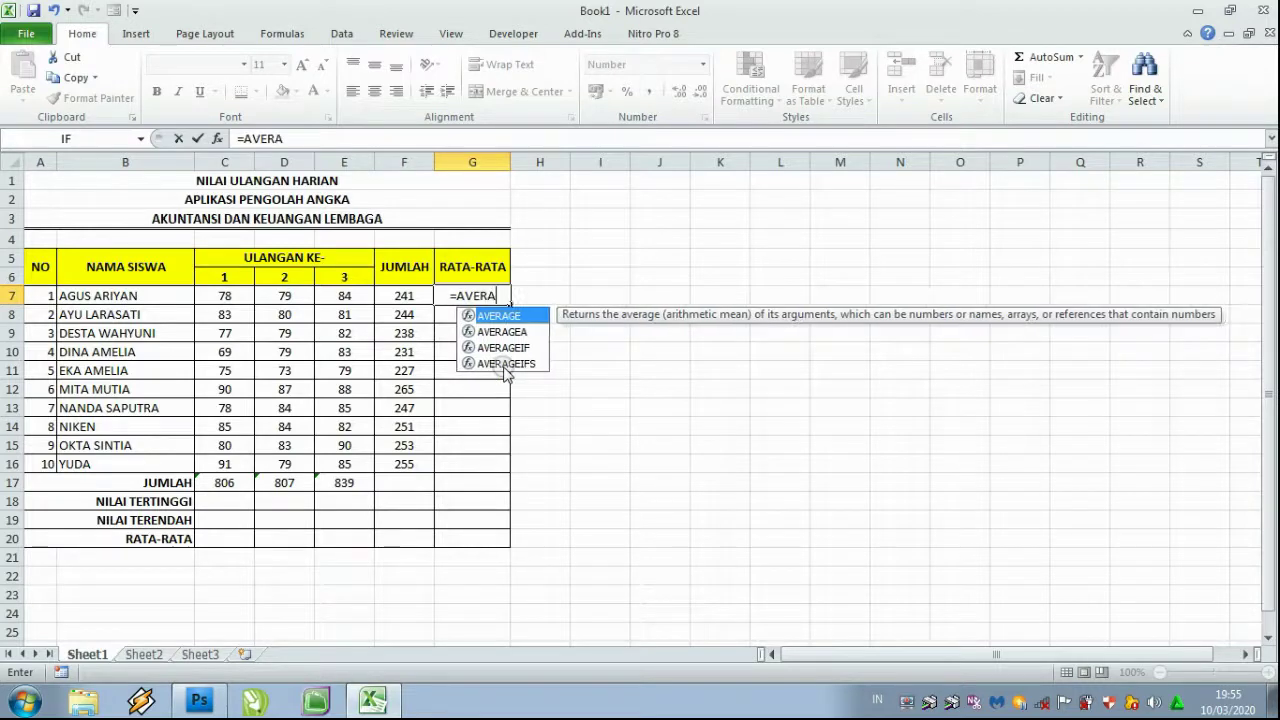
type("GR")
key("BackSpace")
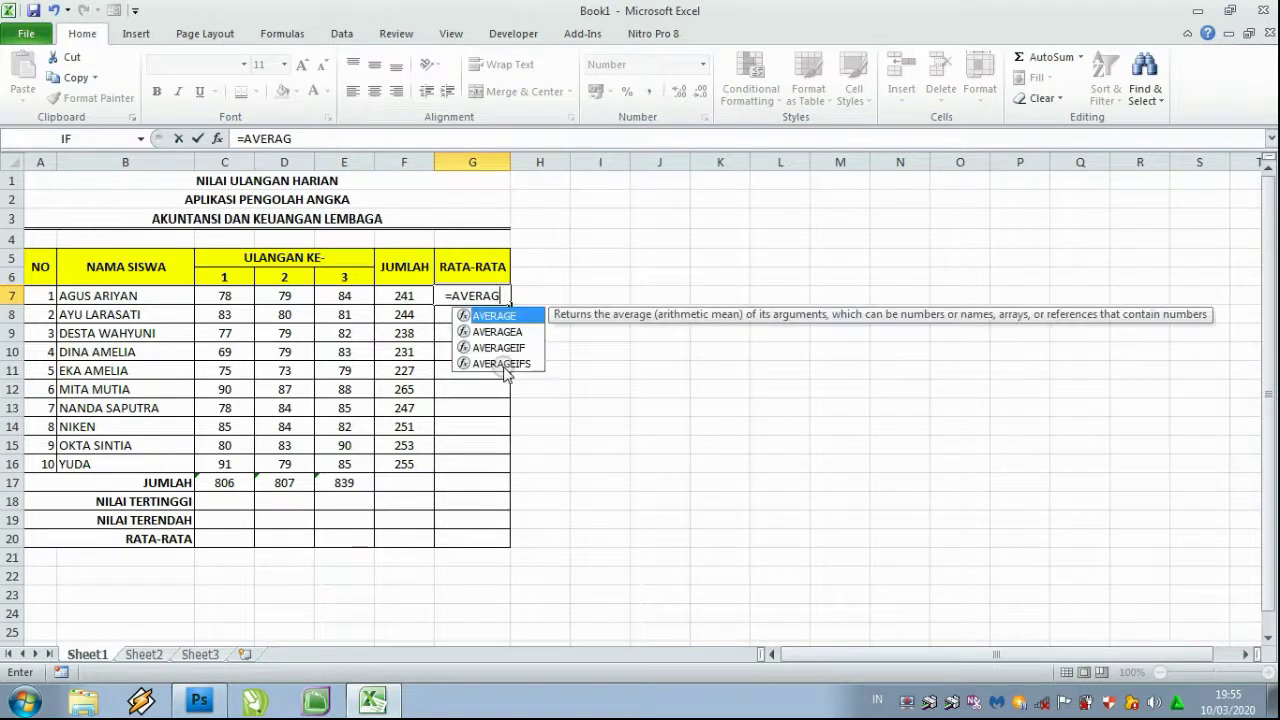
type("E")
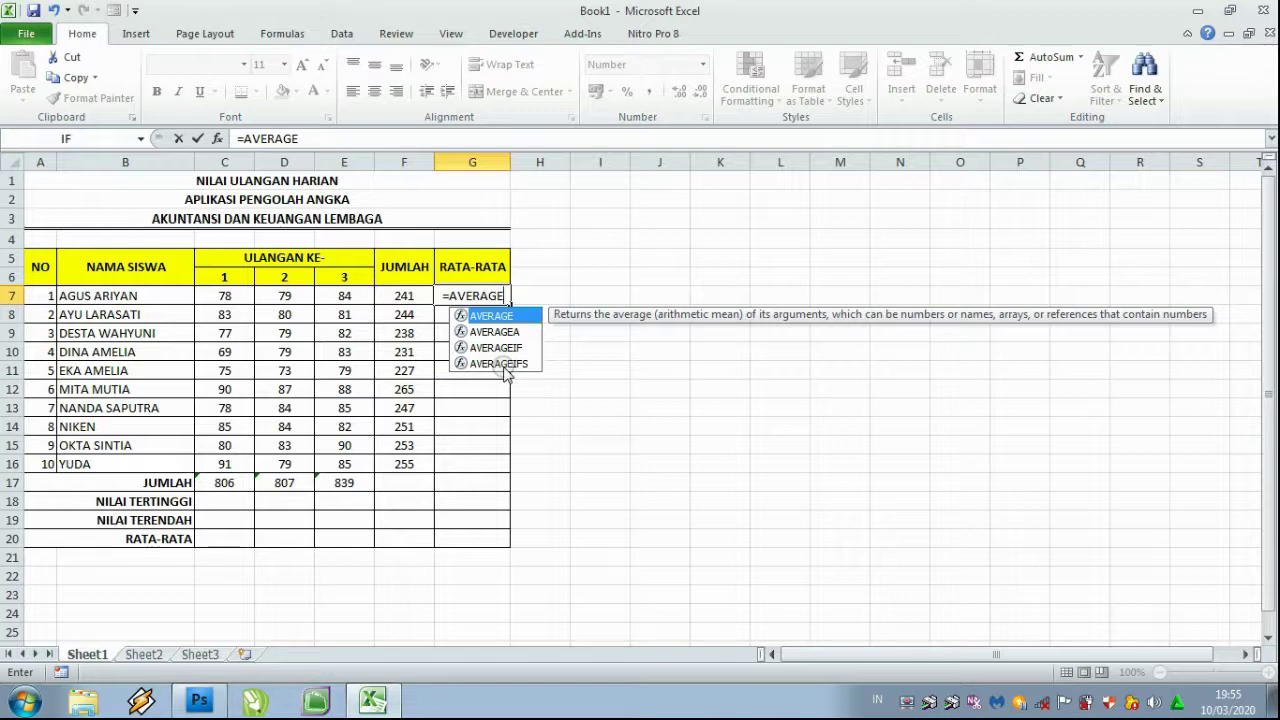
type("(")
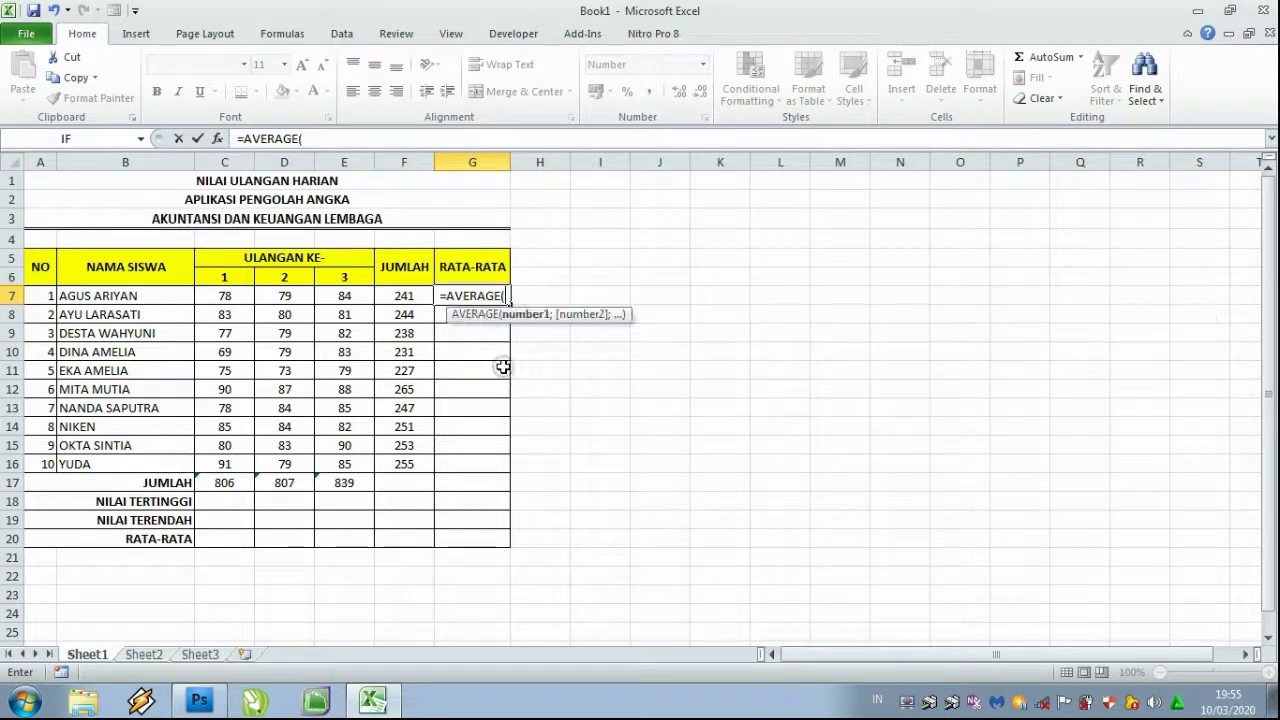
left_click(224, 297)
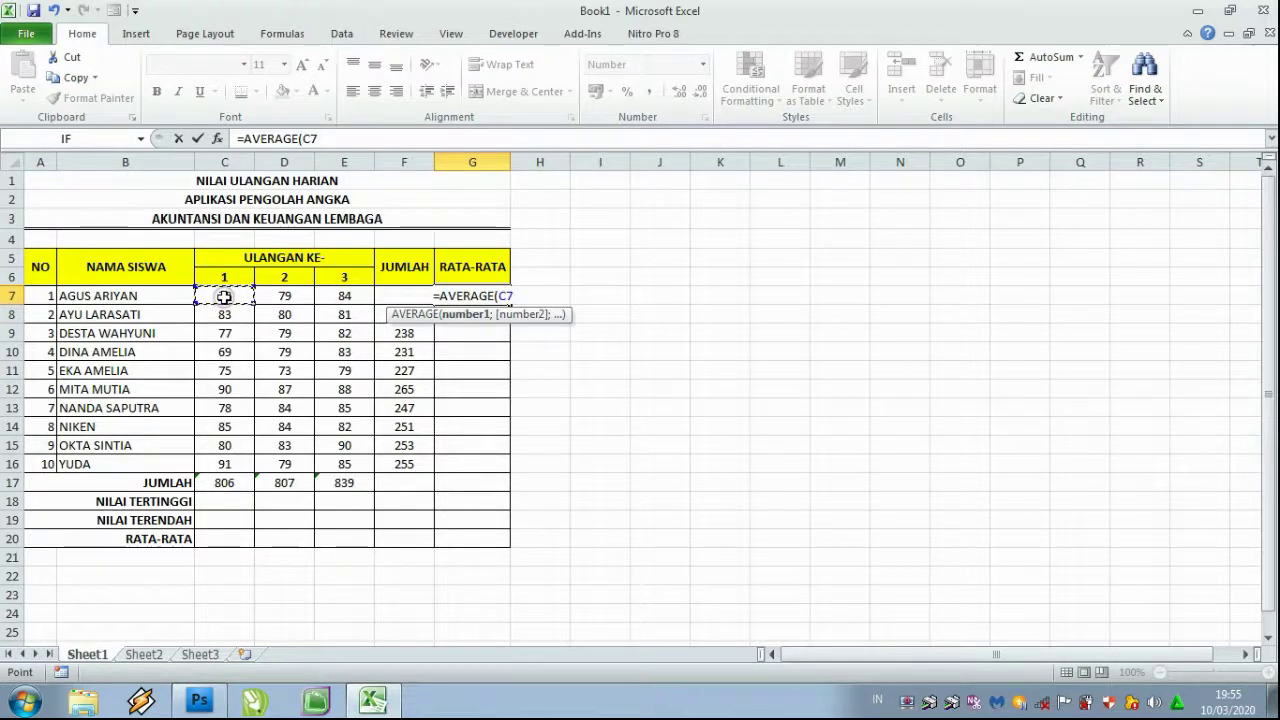
key("F8")
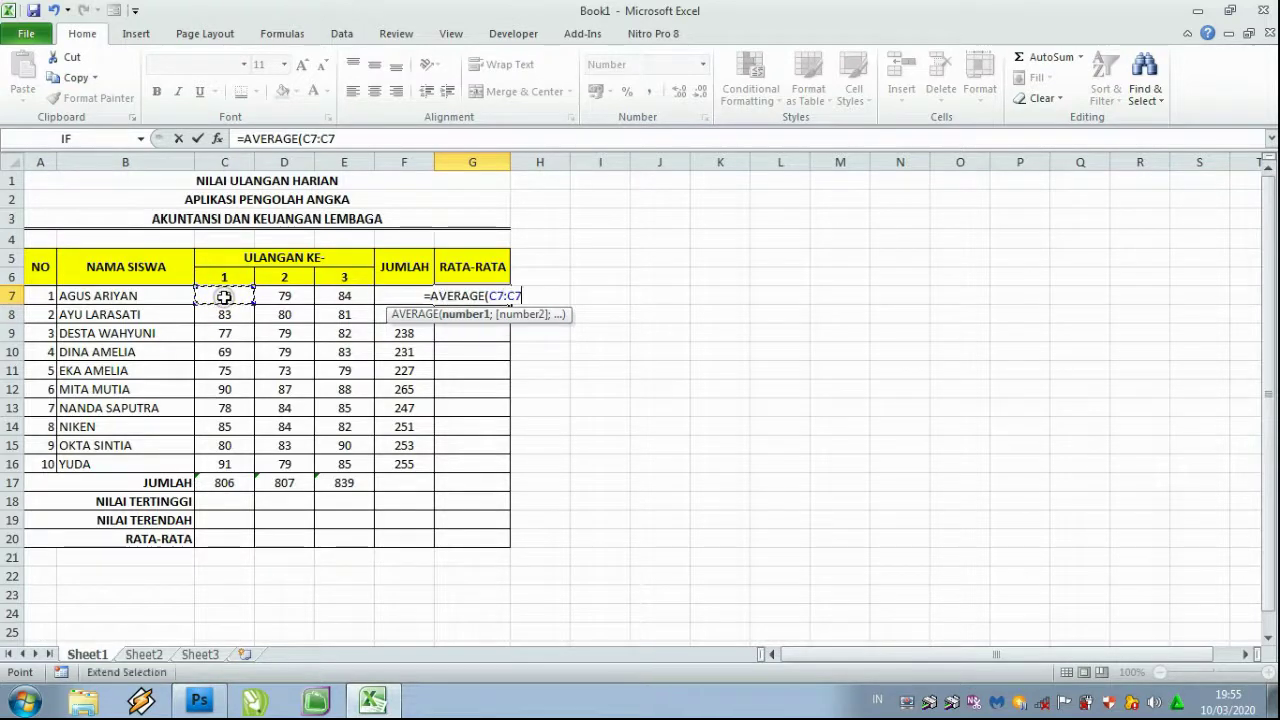
key("BackSpace")
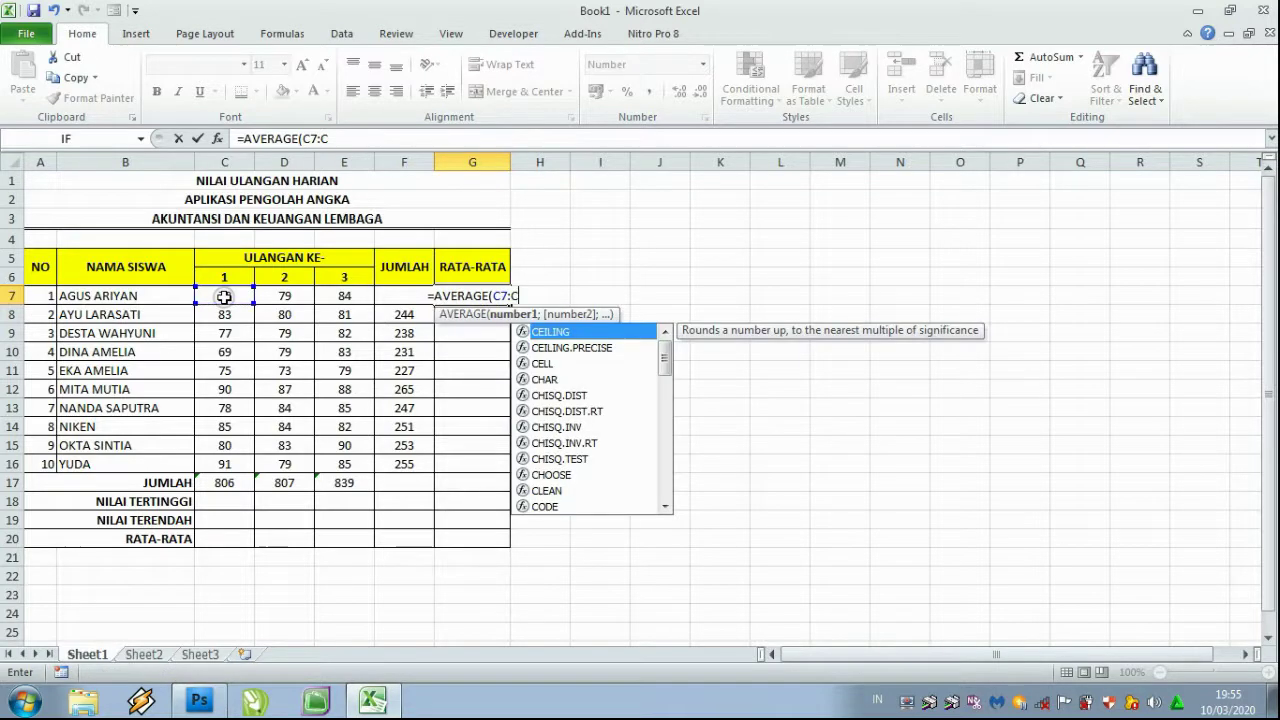
key("BackSpace")
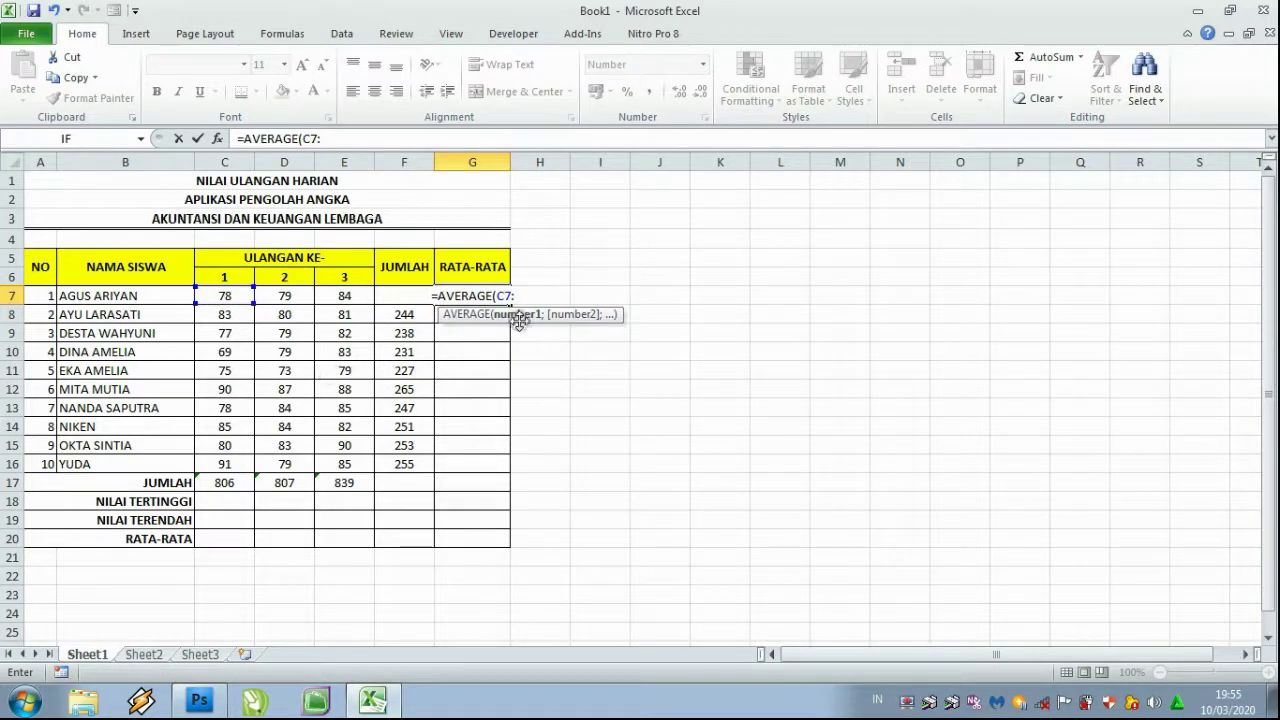
left_click(349, 299)
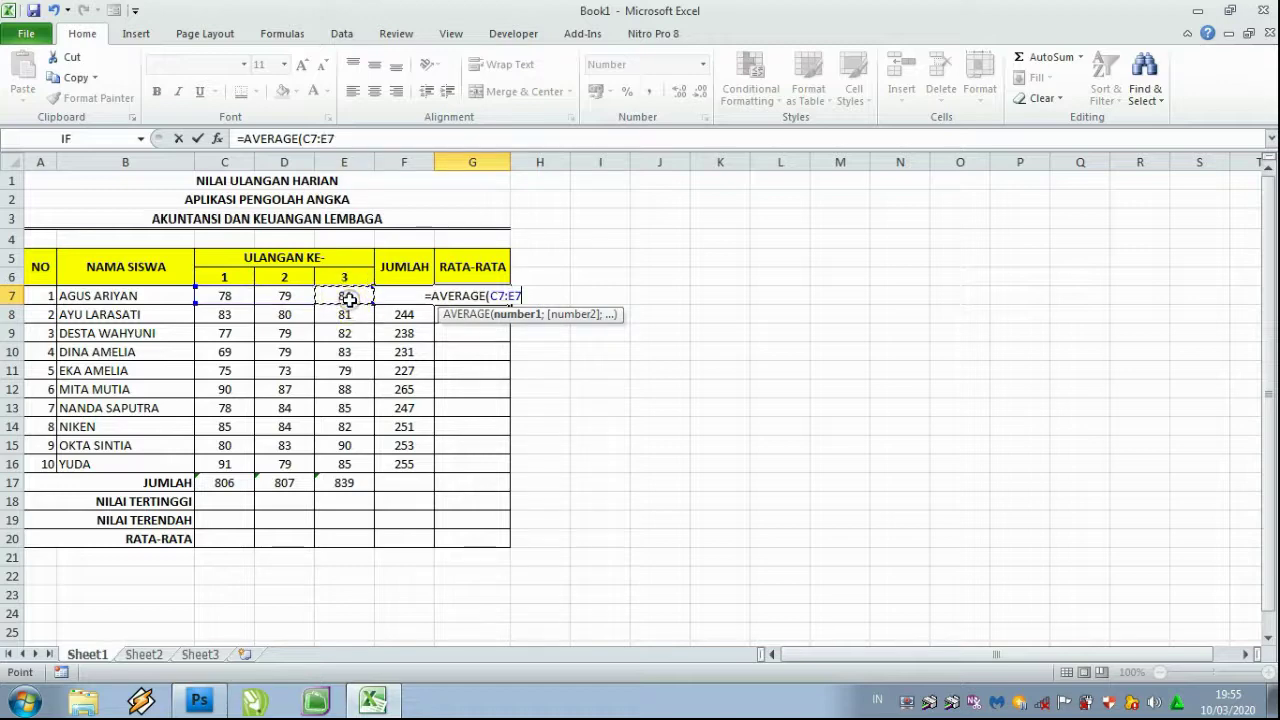
type(")")
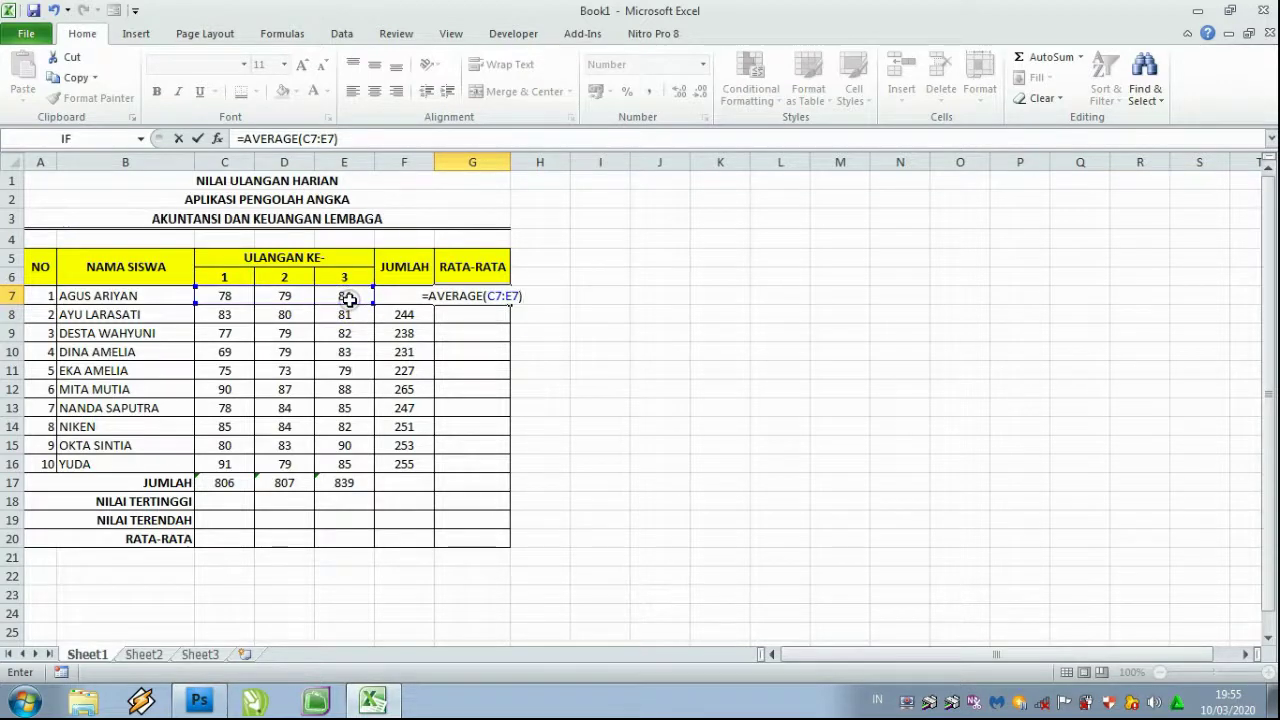
key("Return")
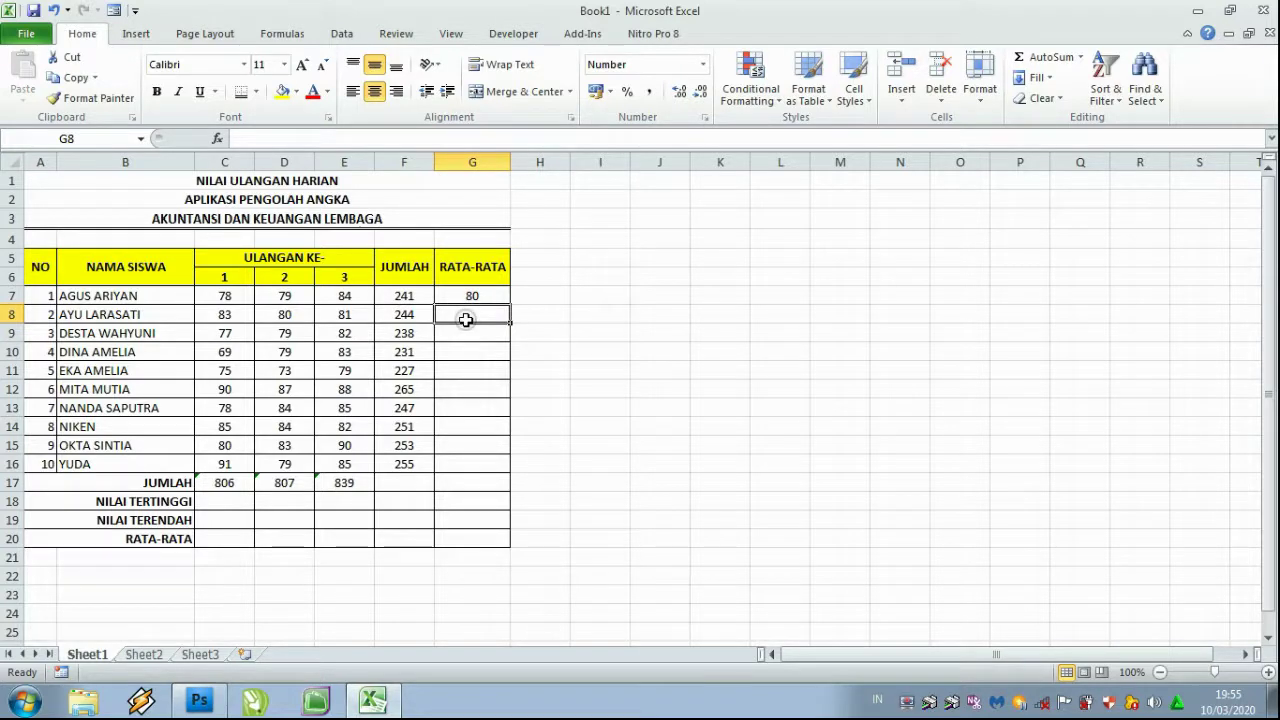
Enter =AVERAGE(C8:E8) in cell G8 for the second student and fill it down to G16 for the remaining students.
type("=")
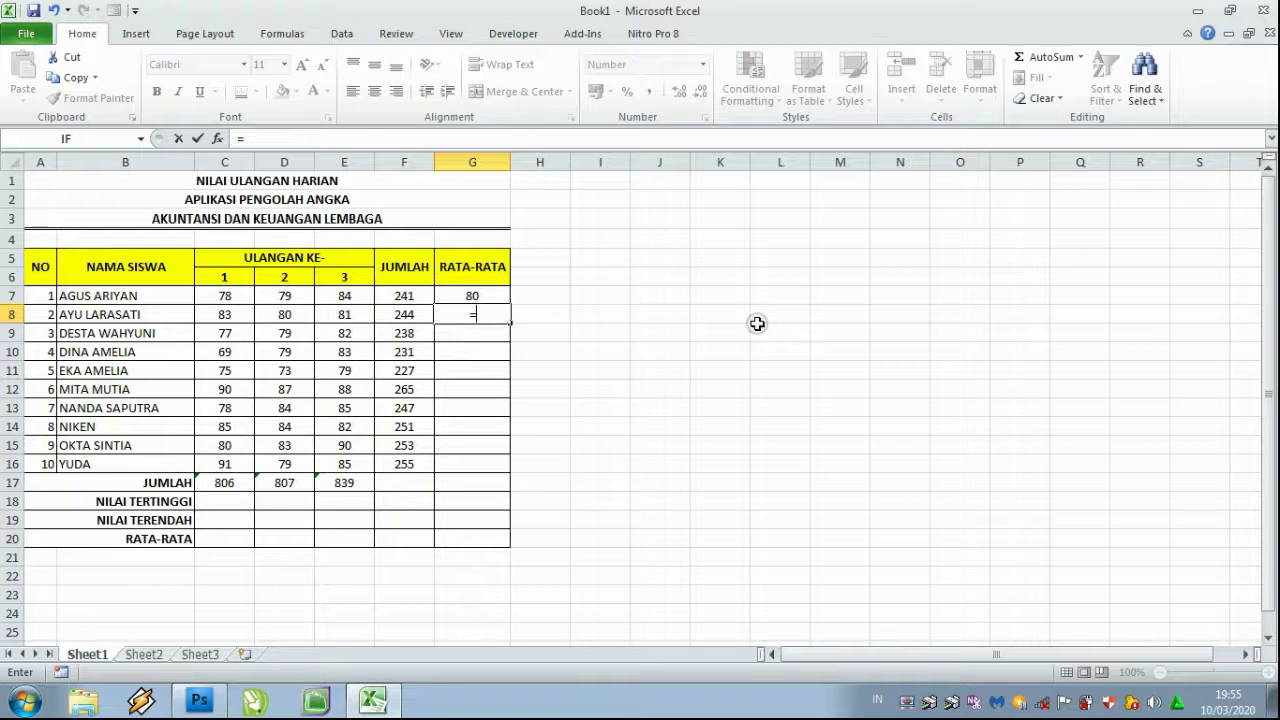
type("AVER")
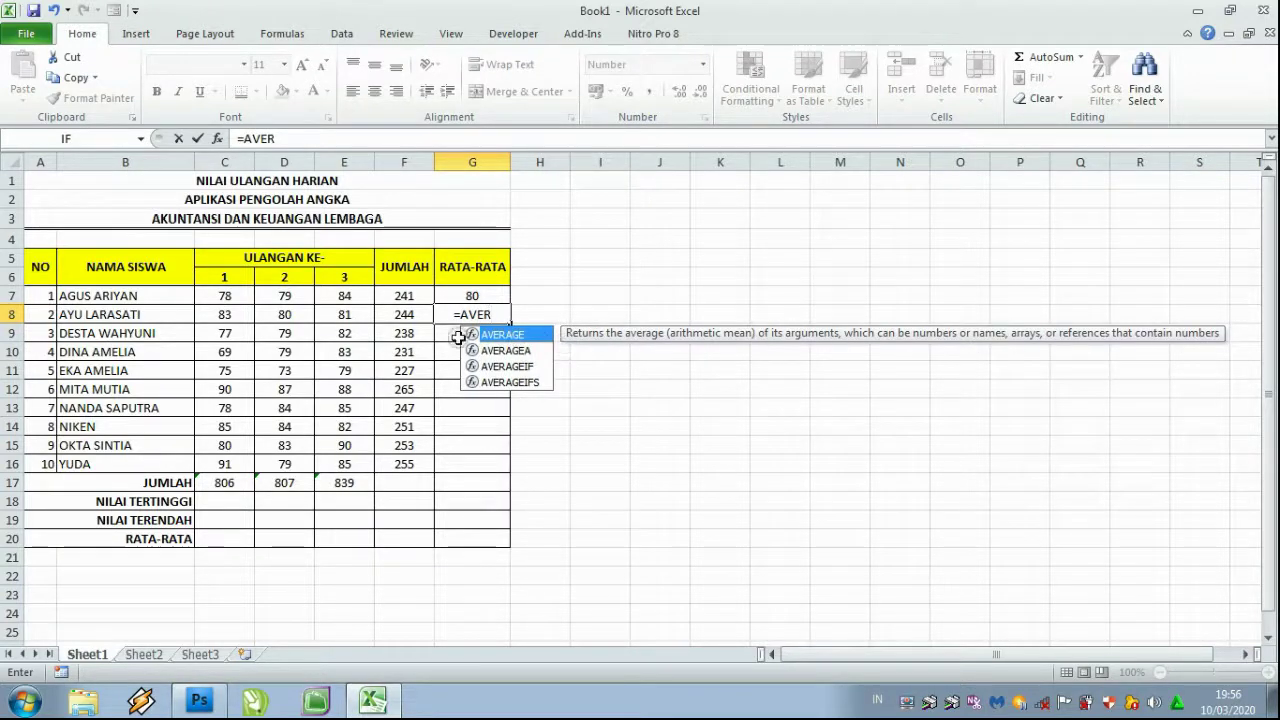
double_click(490, 340)
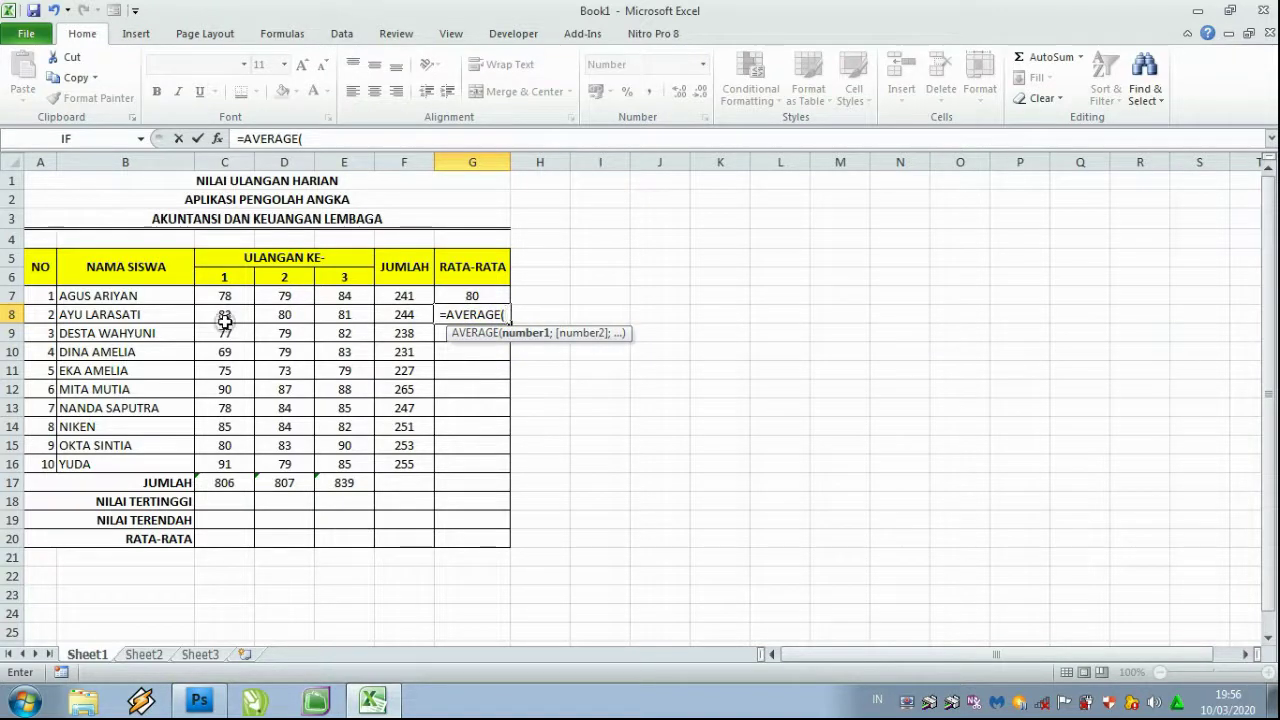
left_click_drag(225, 317, 325, 315)
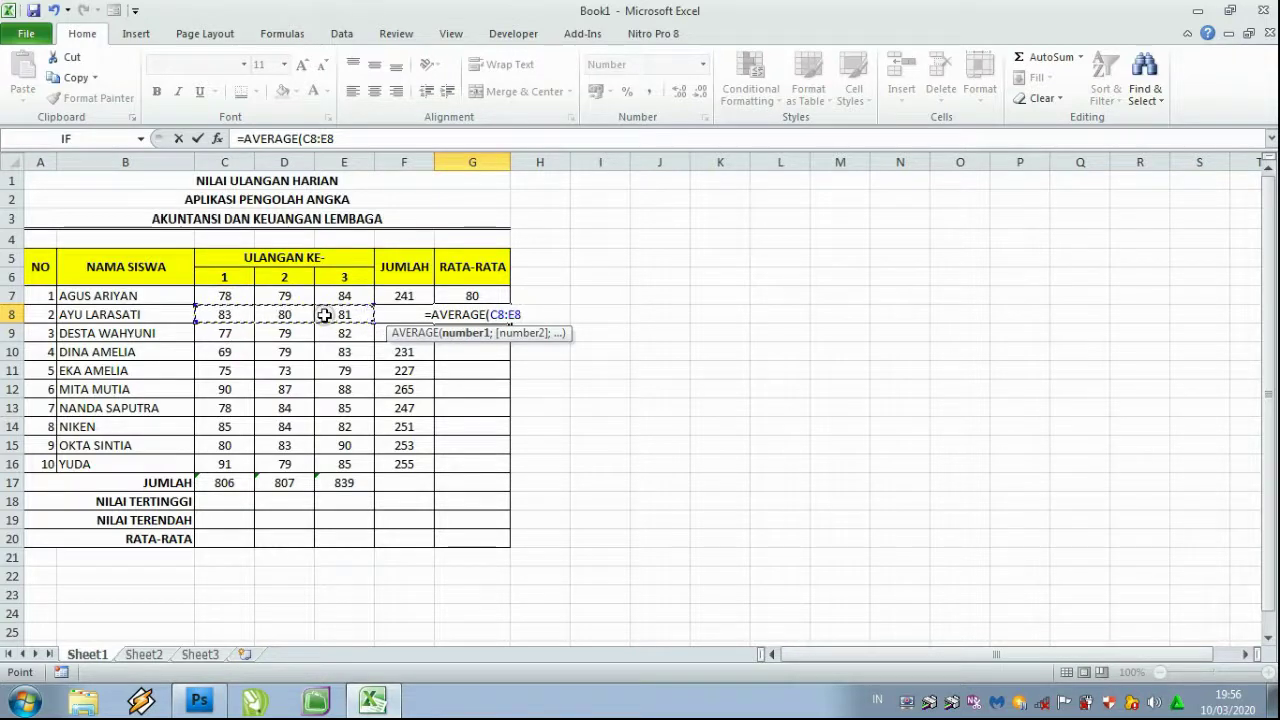
type(")")
key("Return")
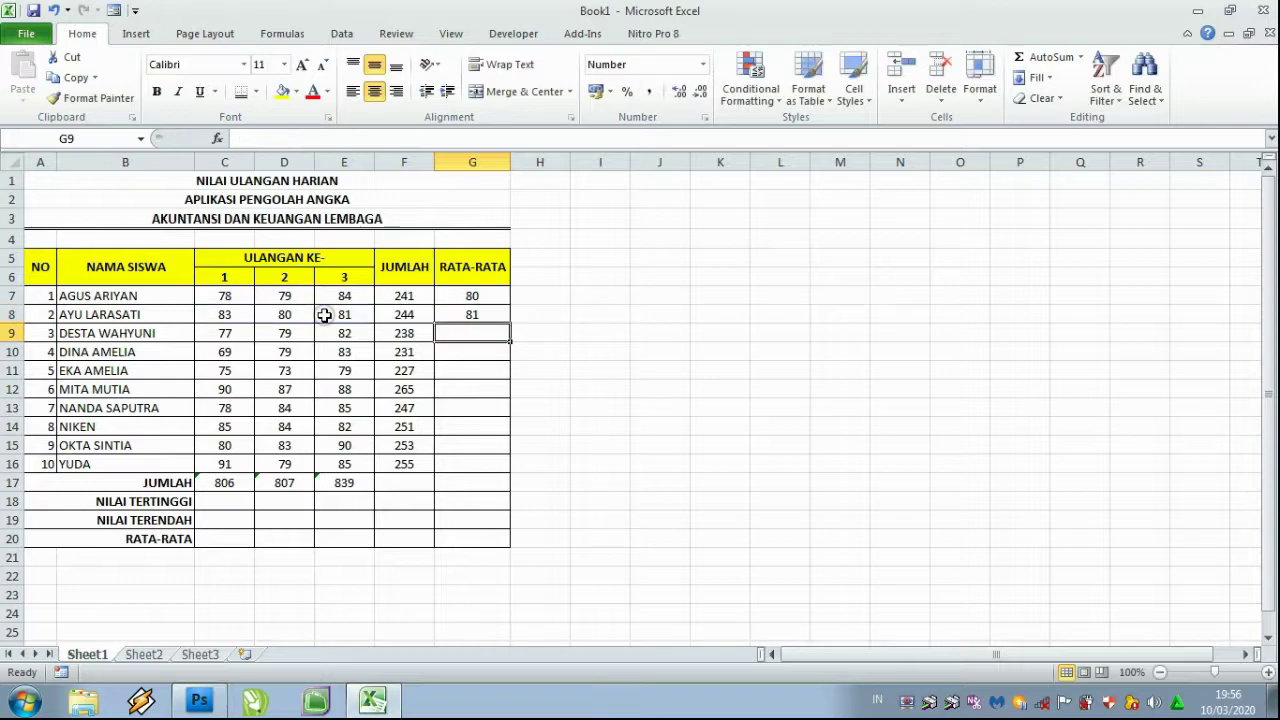
left_click(471, 316)
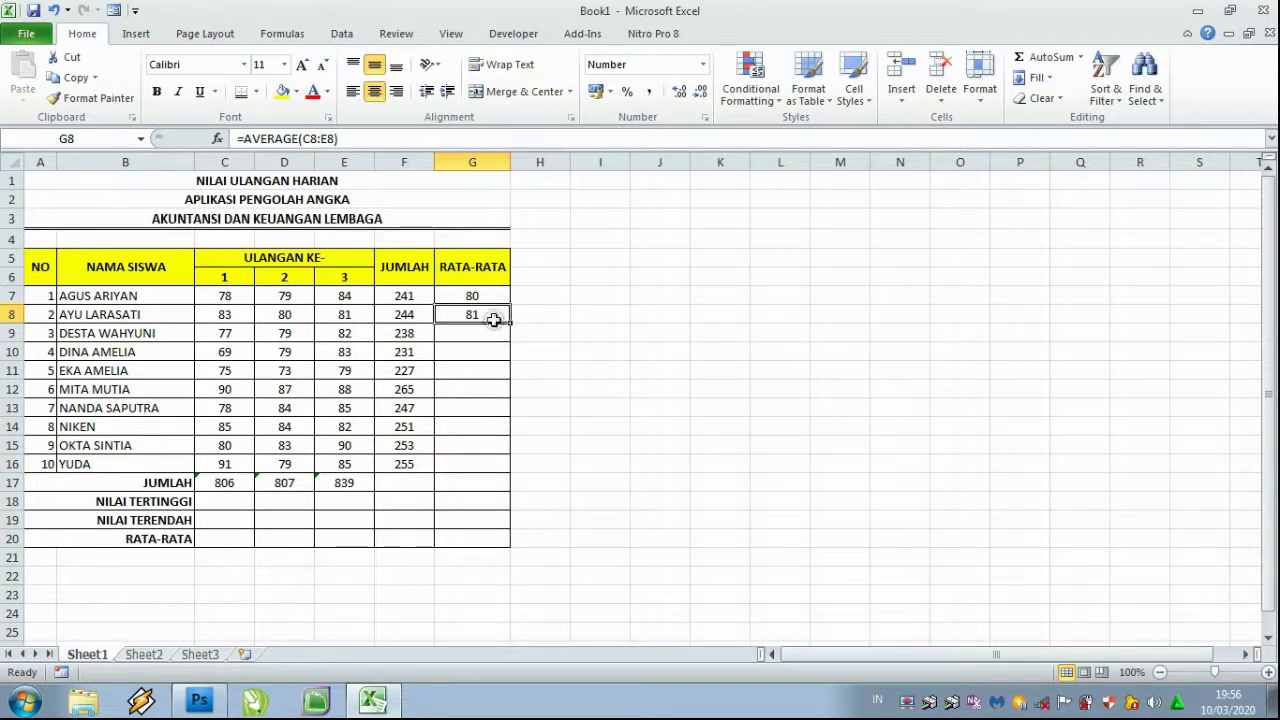
left_click_drag(513, 321, 516, 469)
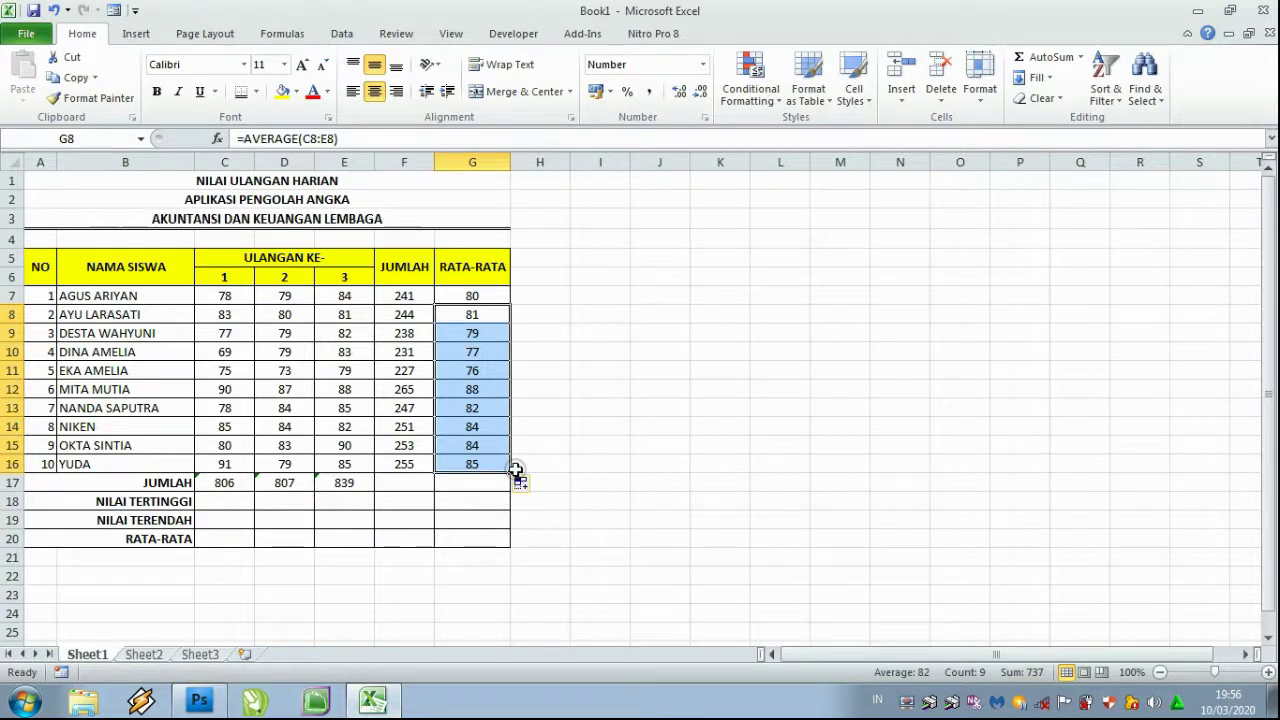
Enter the formula =AVERAGE(C7:C16) in cell C20 to average the first test's scores in the RATA-RATA row.
left_click(214, 540)
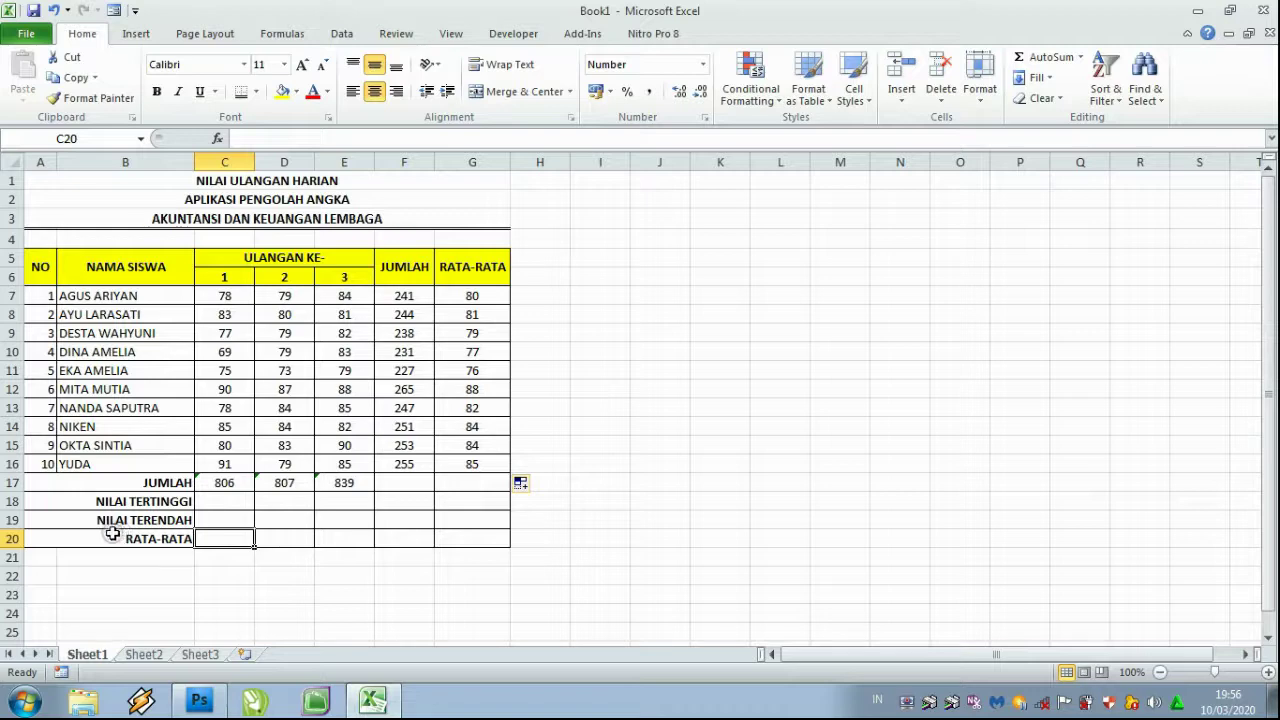
type("=")
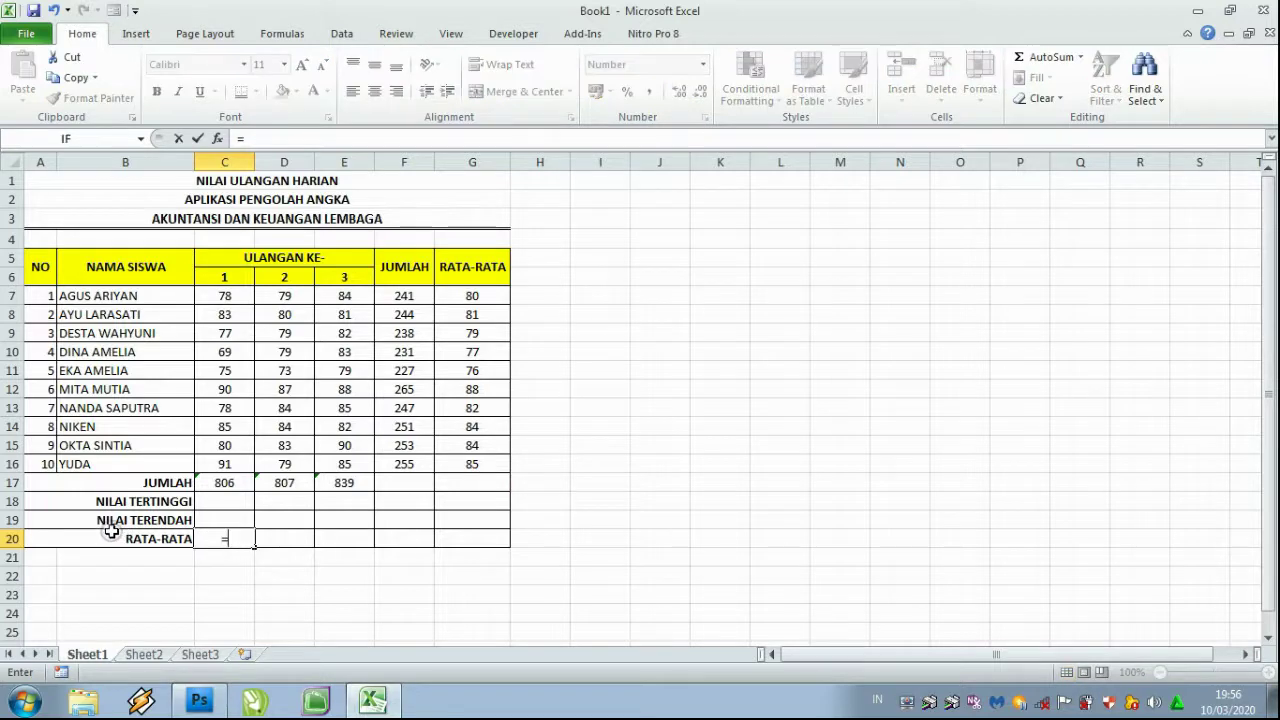
type("AVE")
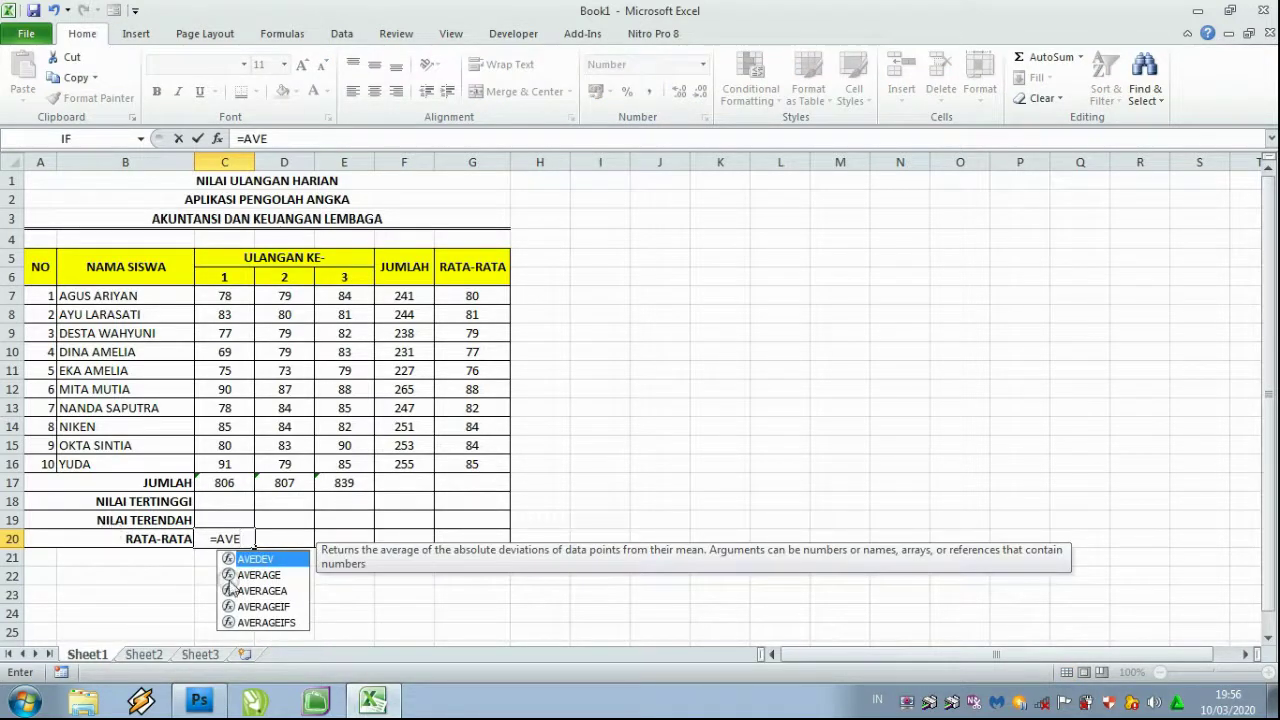
double_click(250, 575)
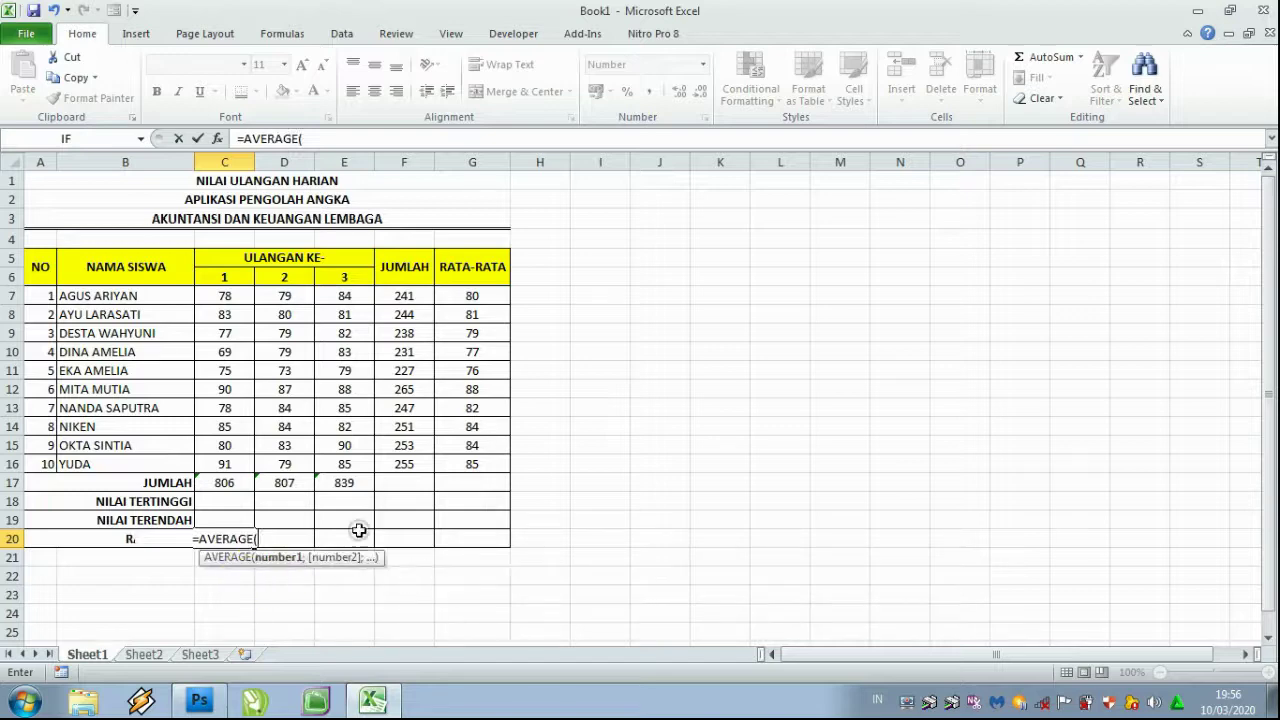
left_click_drag(236, 292, 238, 457)
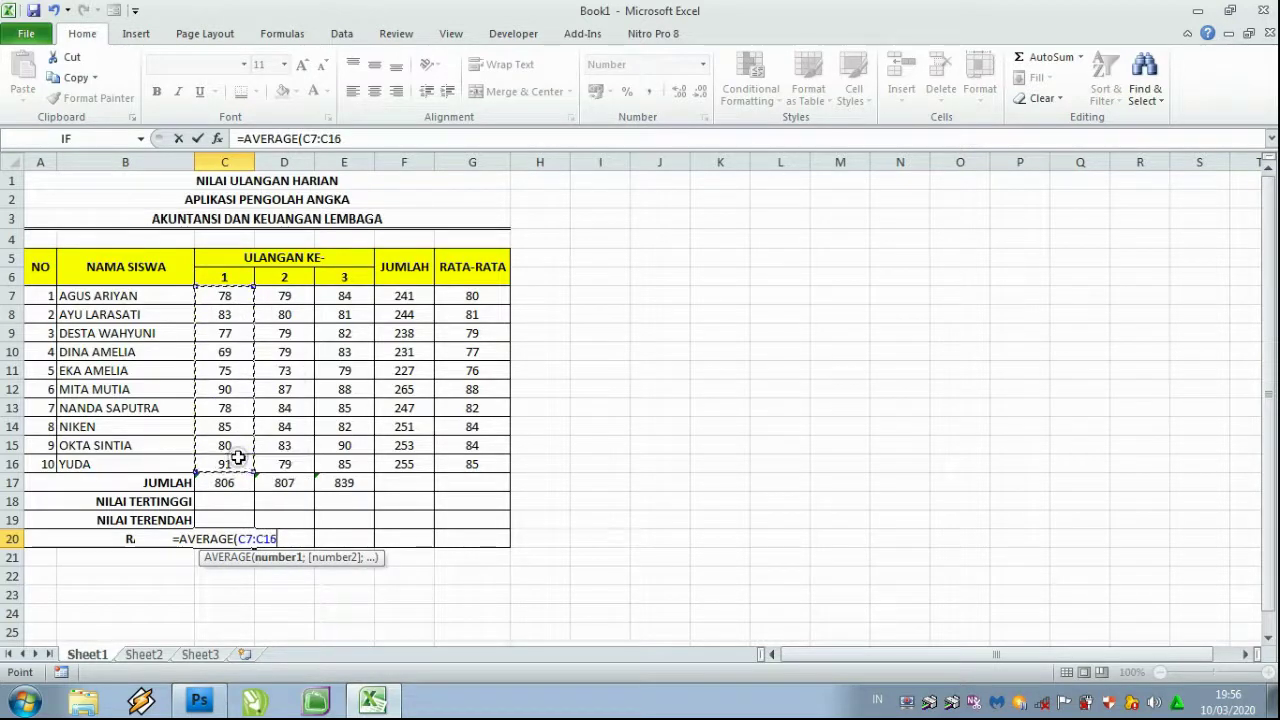
type(")")
key("Return")
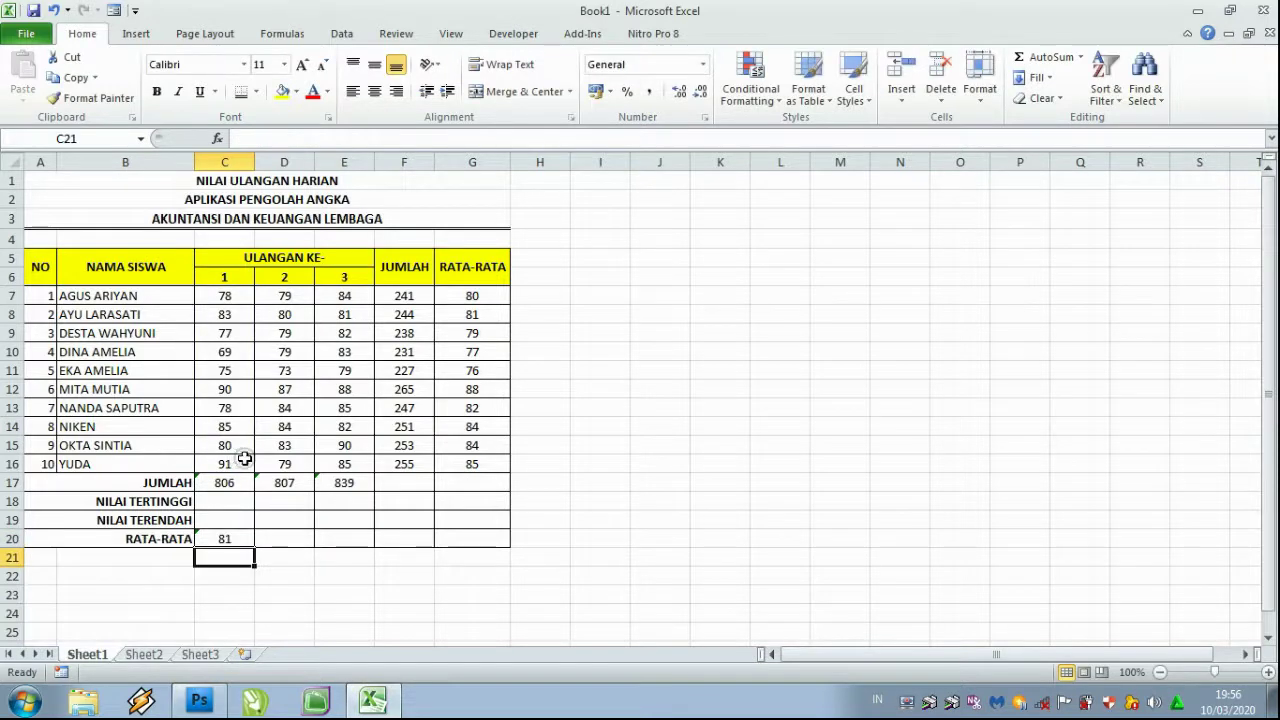
Enter the formula =AVERAGE(D7:D16) in cell D20 to average the second test's scores.
left_click(285, 537)
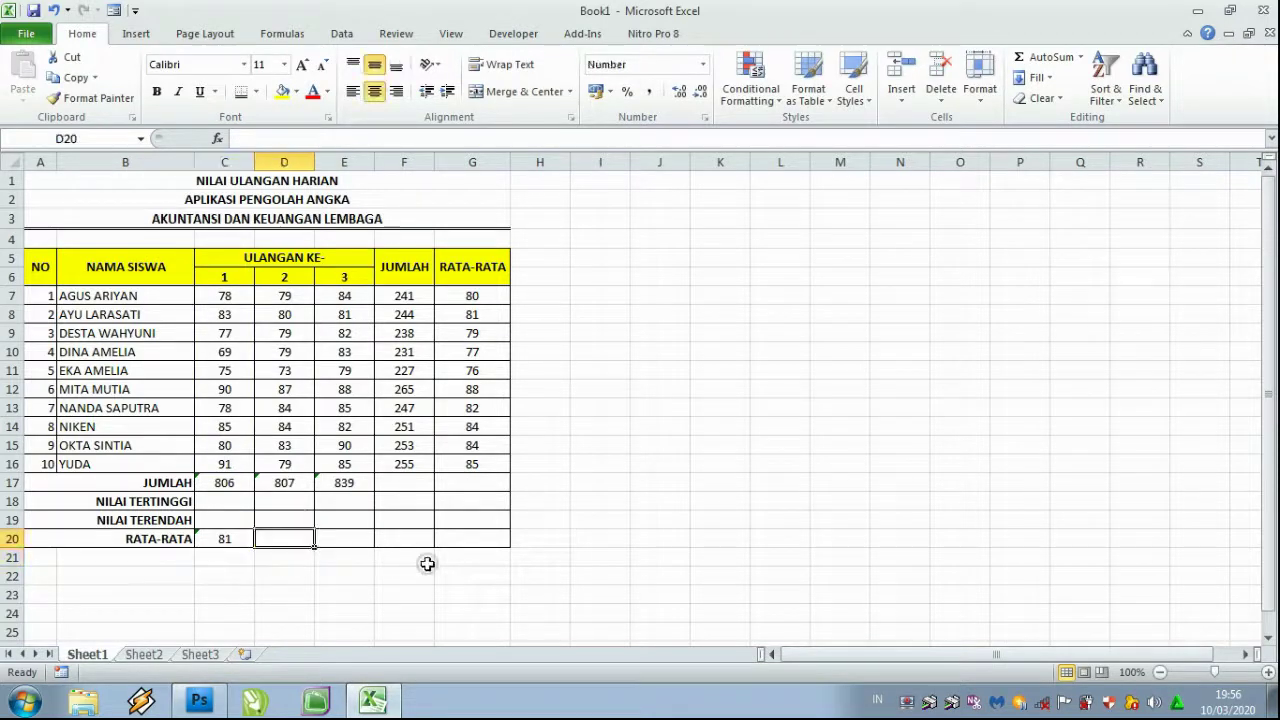
type("=AVE")
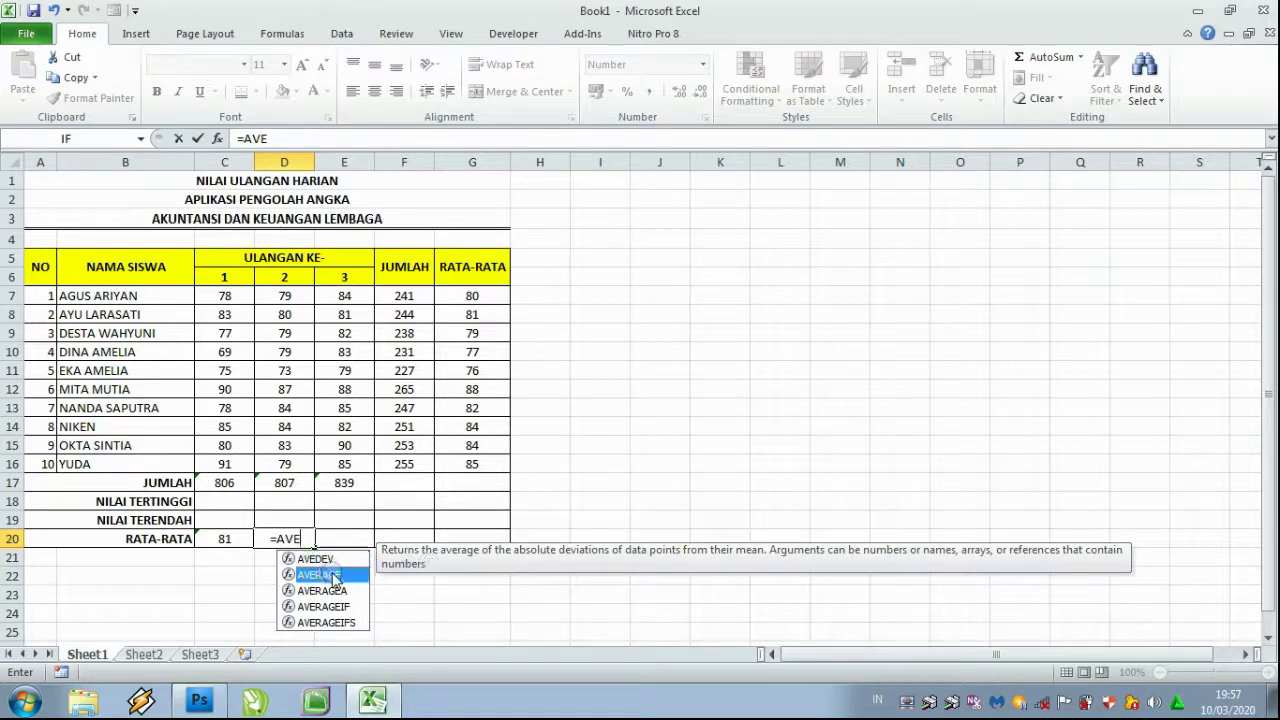
double_click(331, 574)
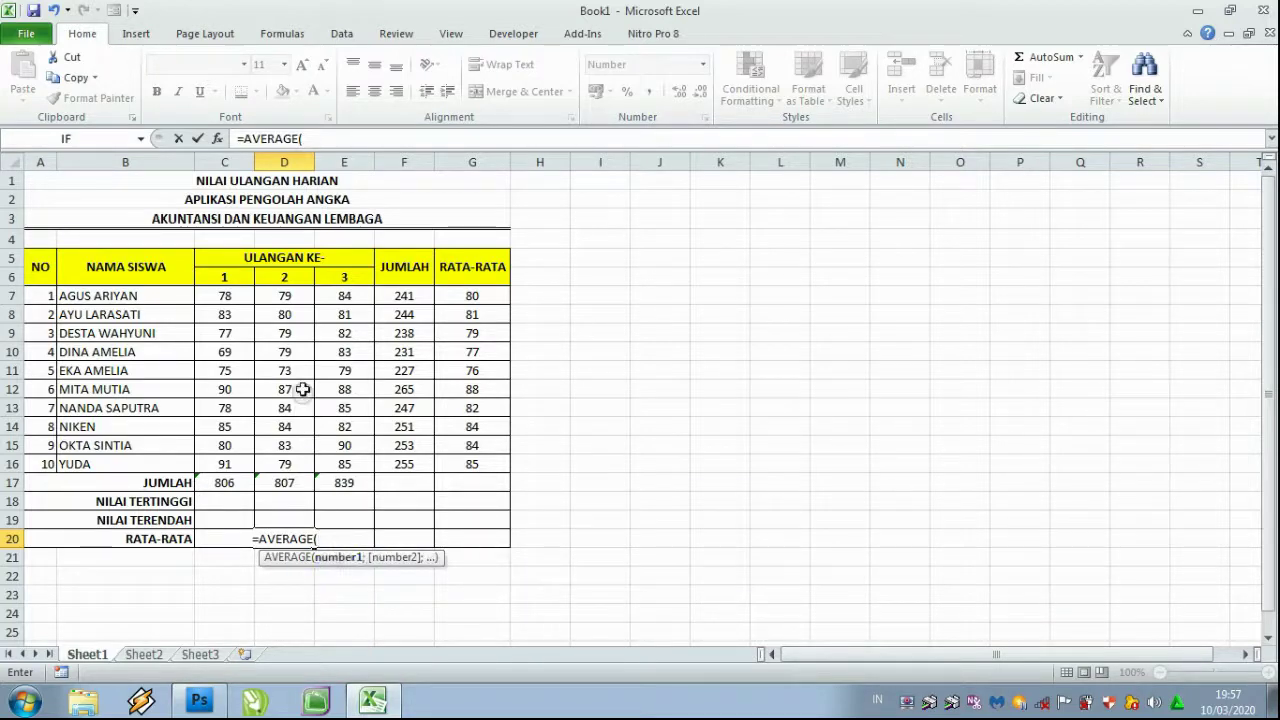
left_click_drag(290, 299, 306, 462)
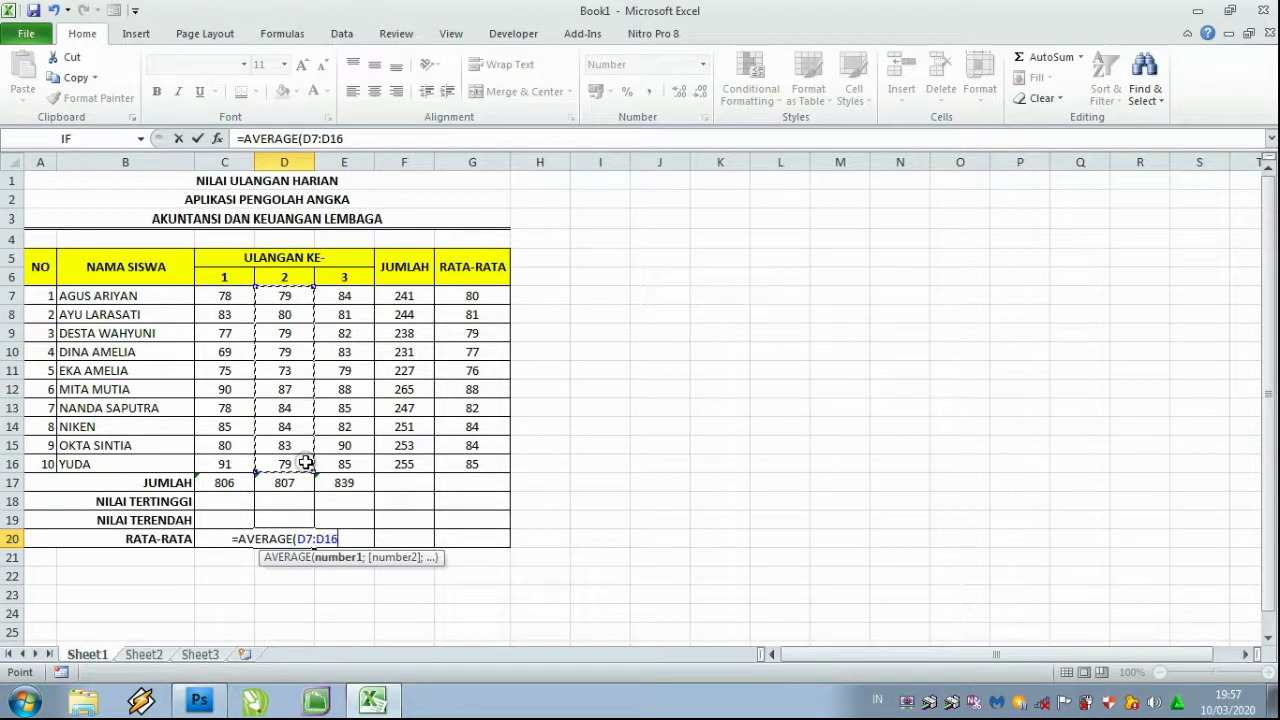
type(")")
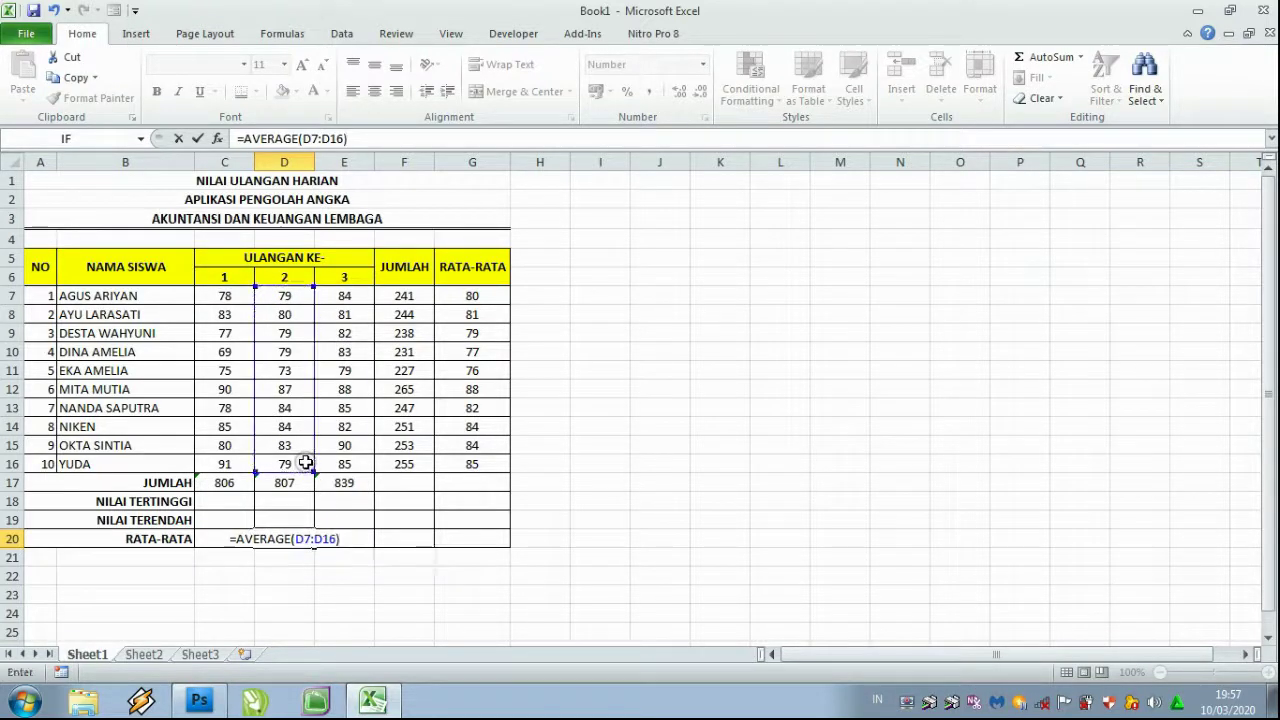
key("Return")
Enter the formula =AVERAGE(E7:E16) in cell E20 to average the third test's scores.
left_click(350, 539)
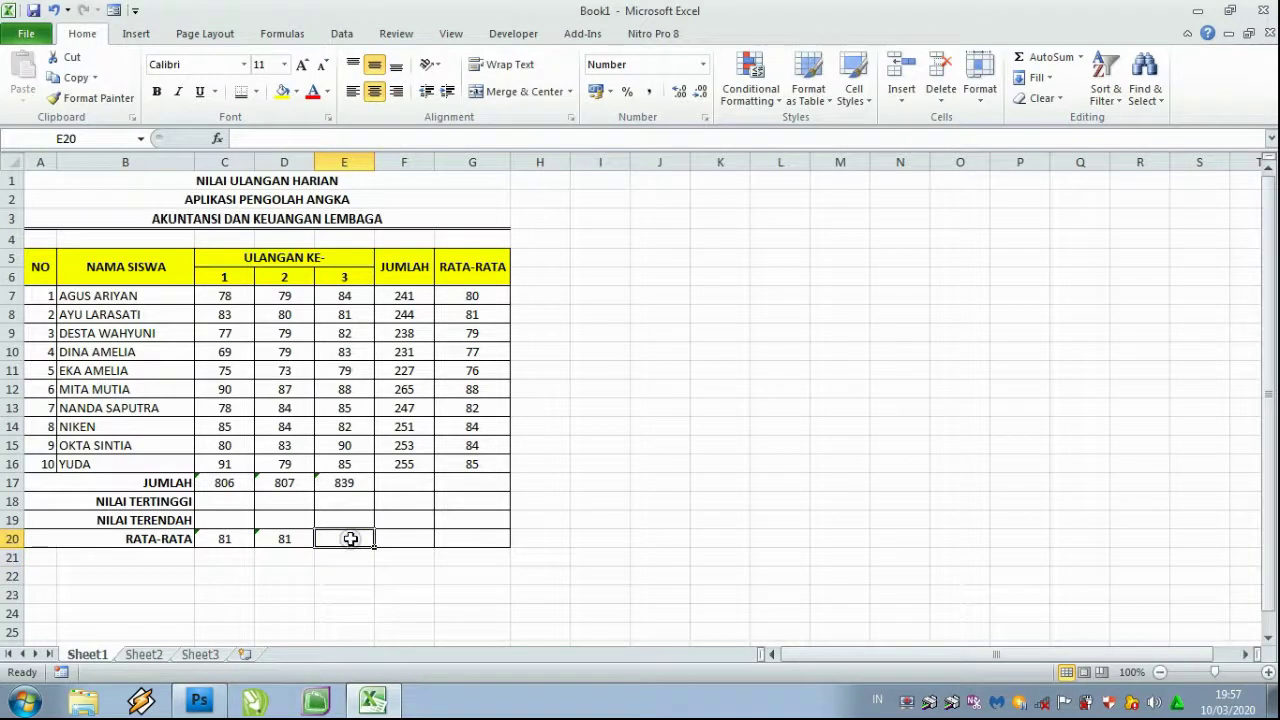
type("=AV")
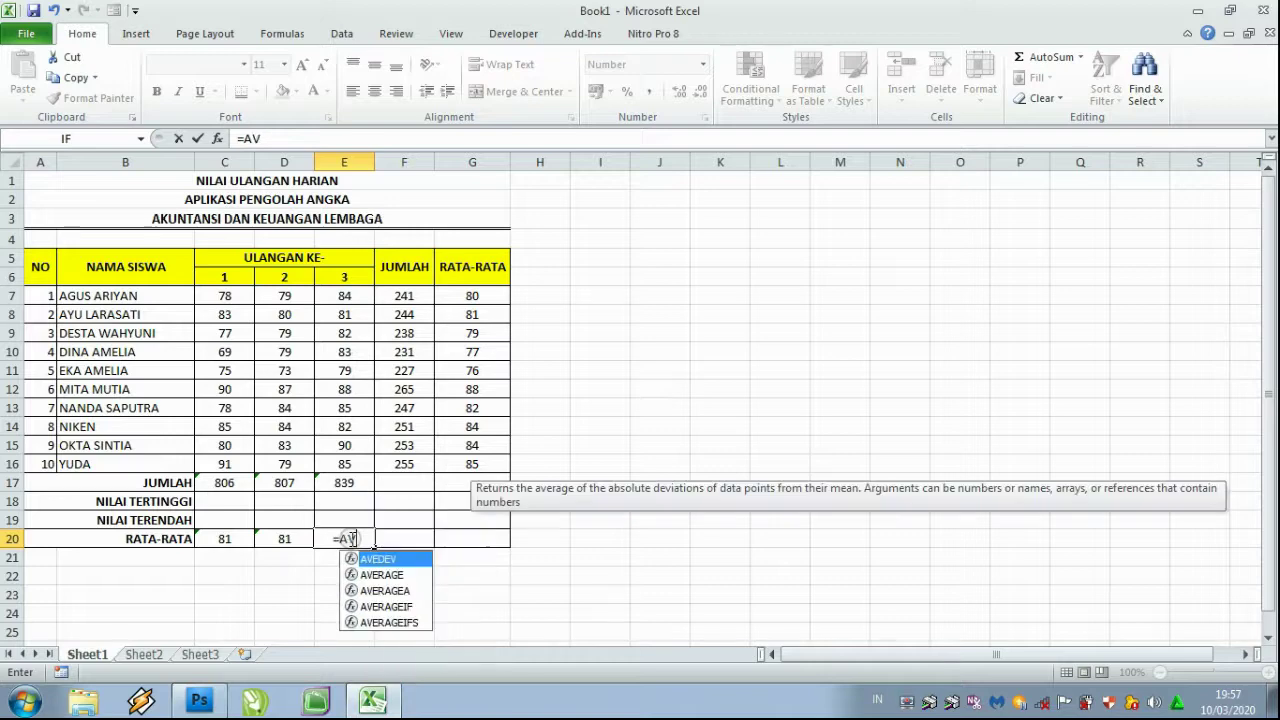
type("ERAGE")
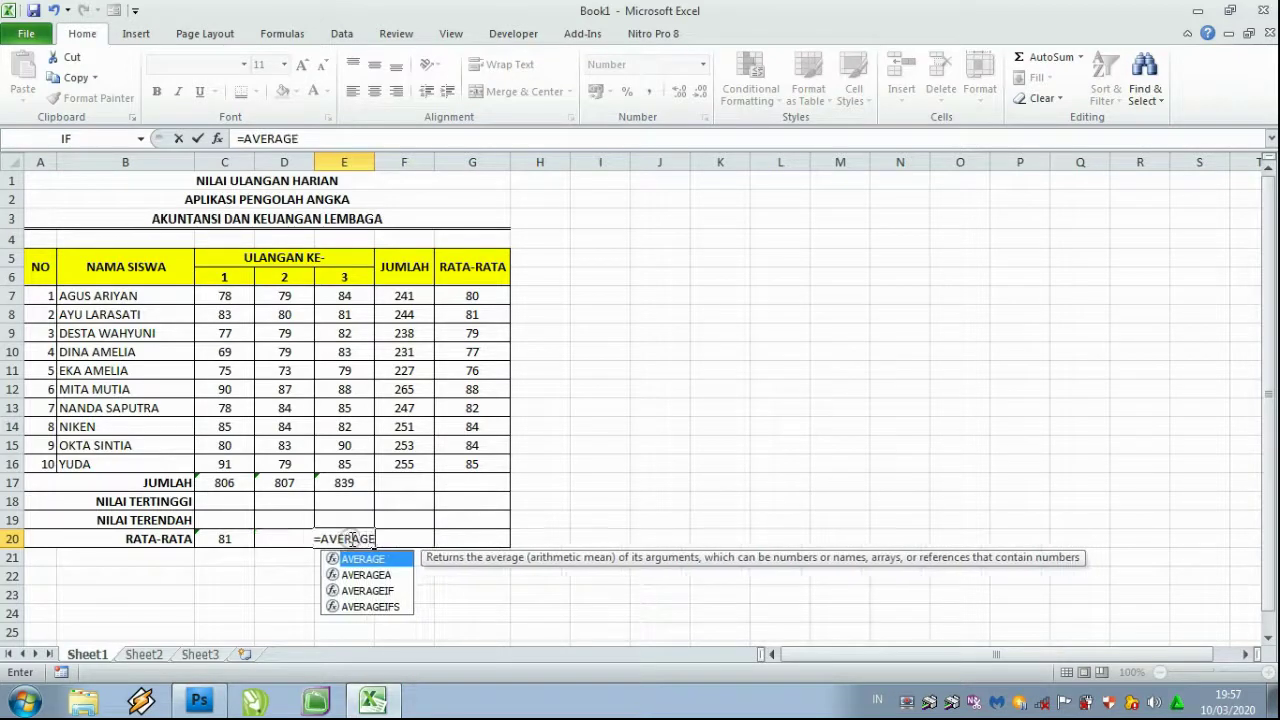
type("(")
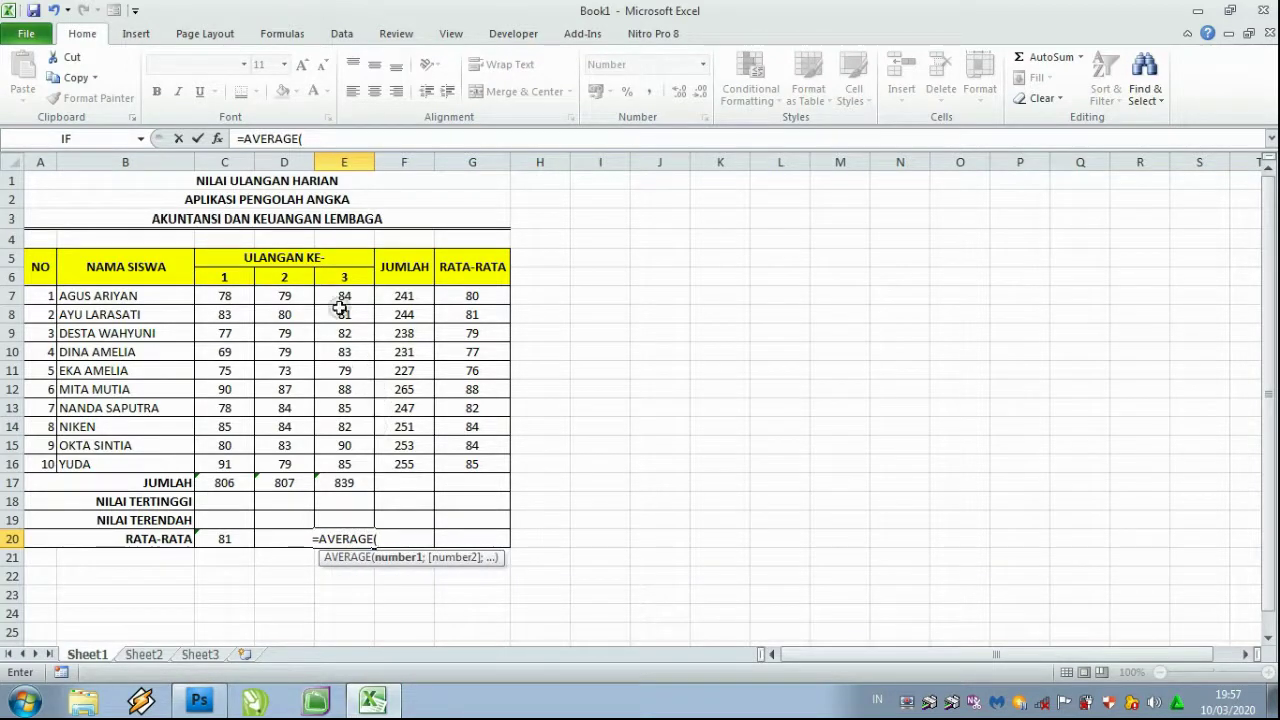
left_click_drag(341, 298, 350, 466)
type(")")
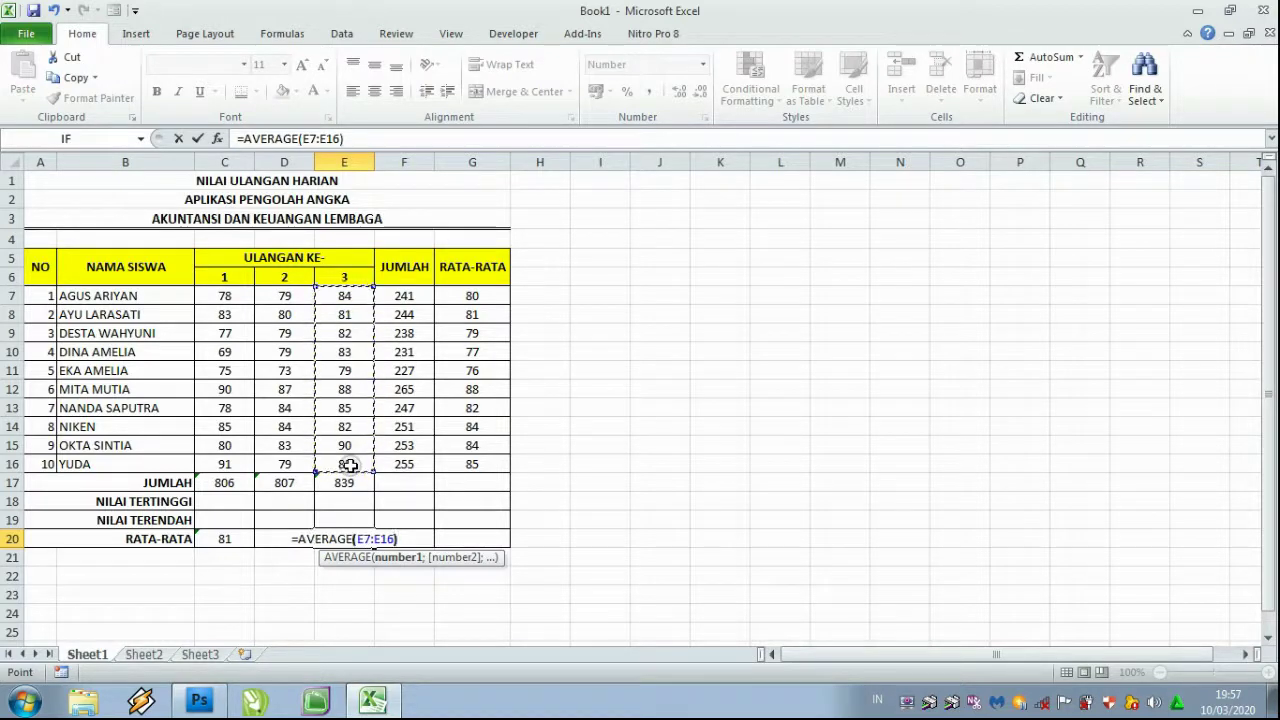
key("Return")
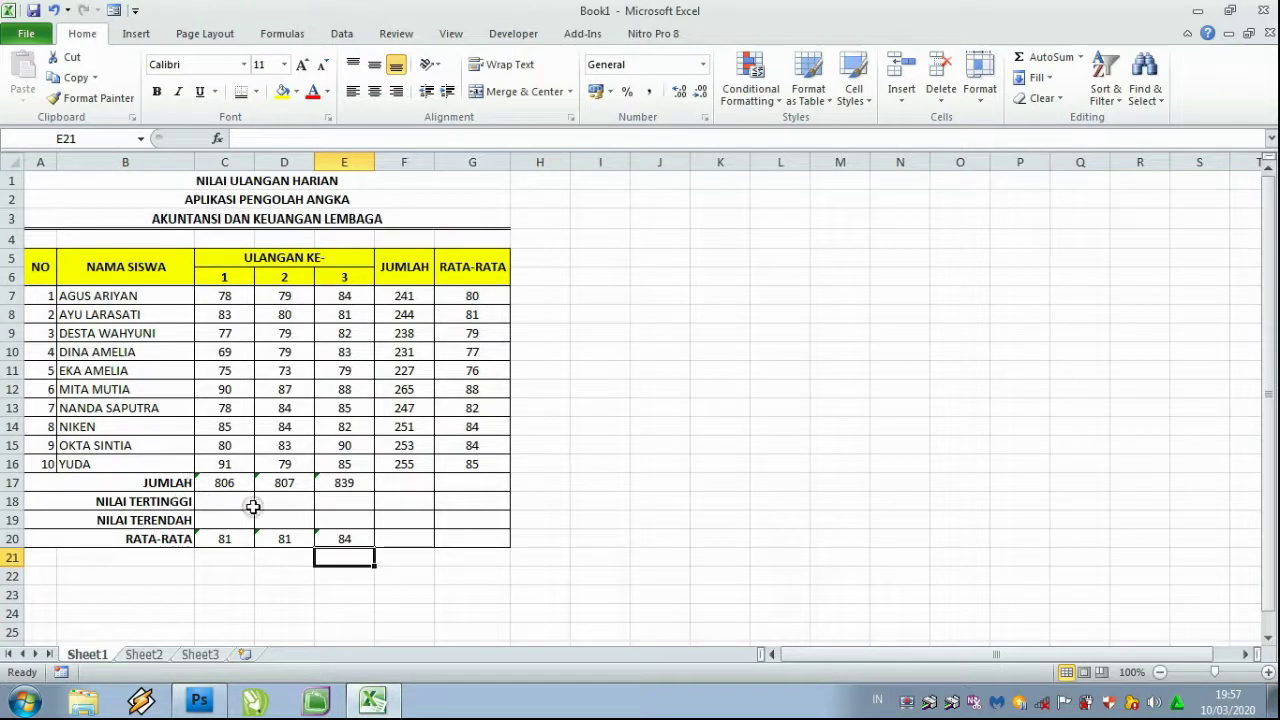
Enter the formula =MAX(C7:C16) in cell C18 for the first test's highest score in the NILAI TERTINGGI row.
left_click(205, 497)
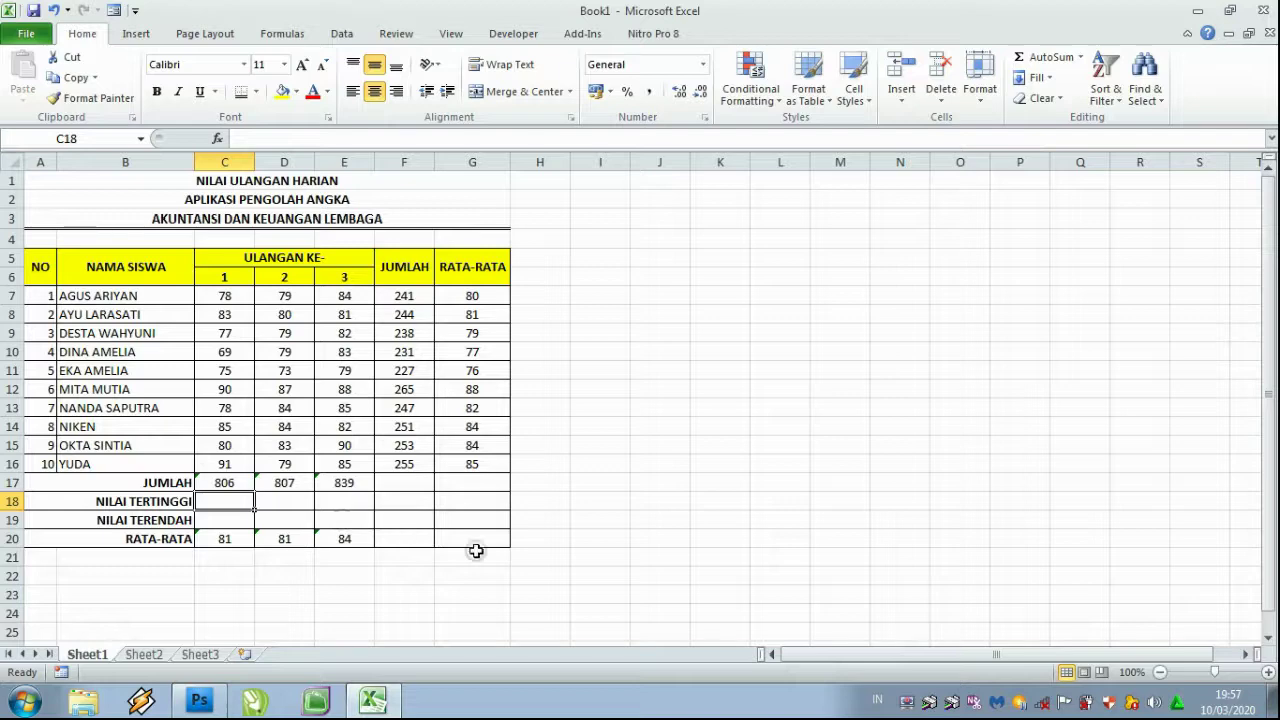
type("=")
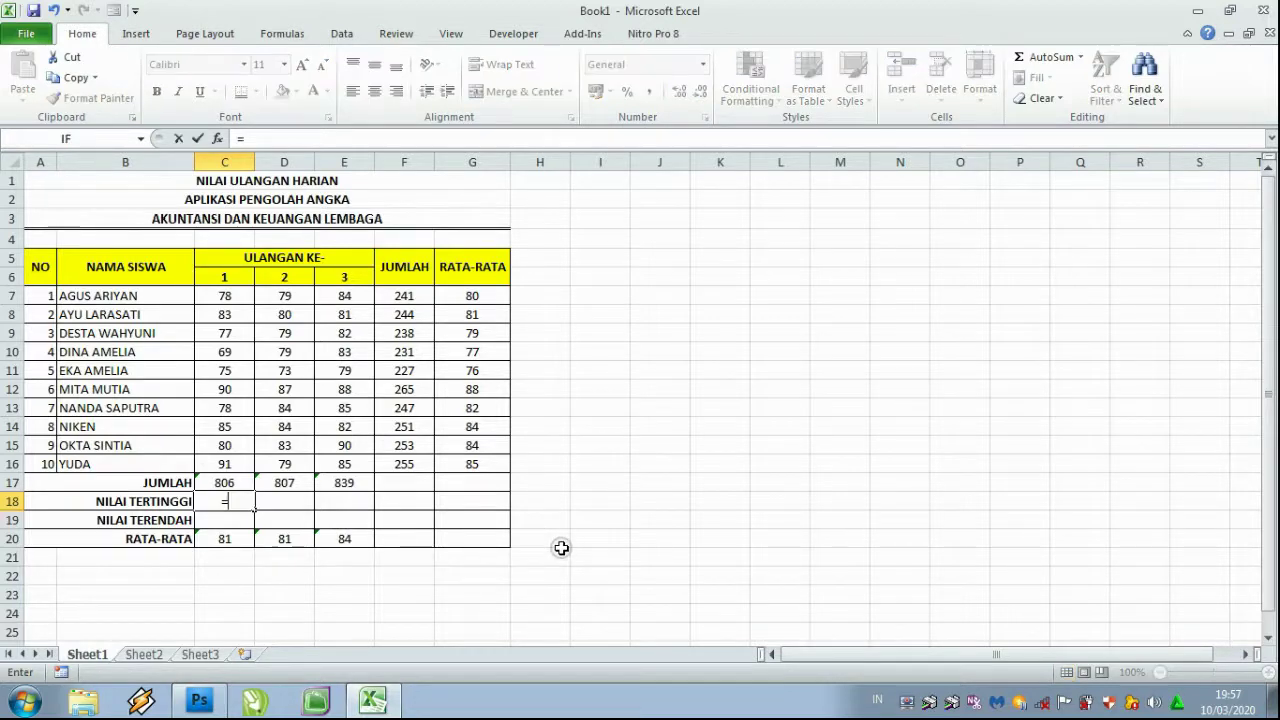
type("MA")
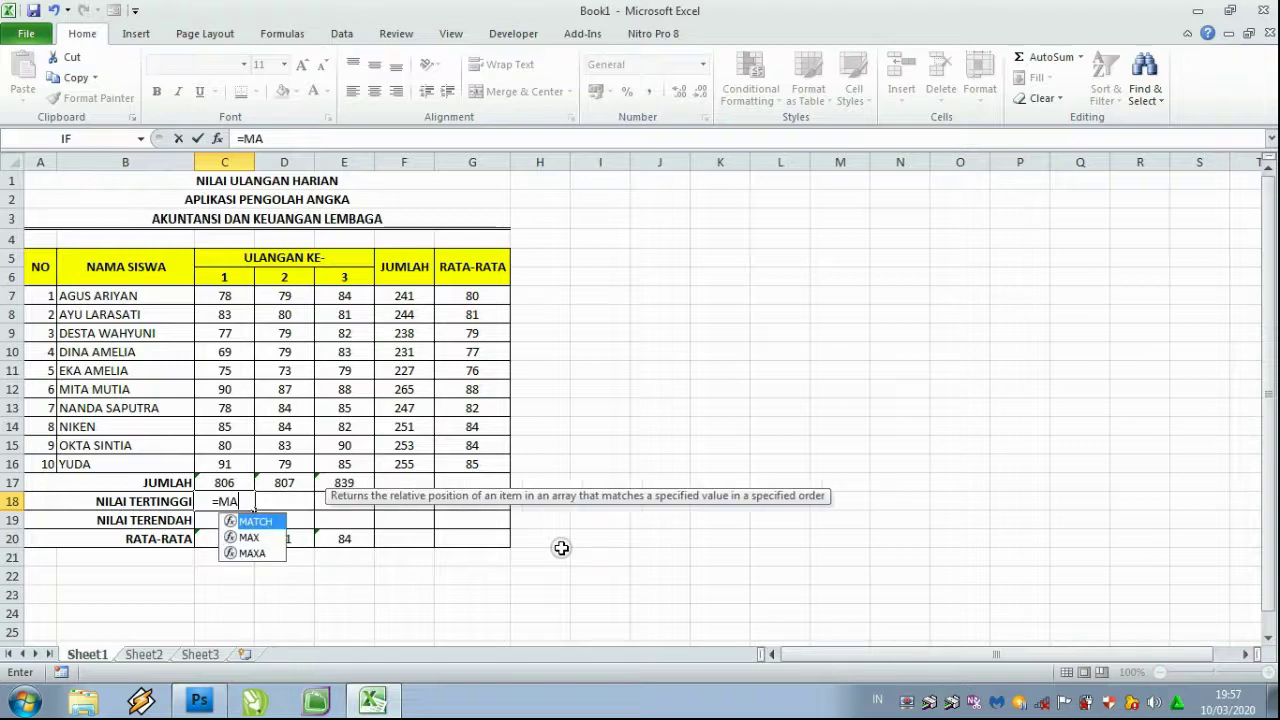
type("X")
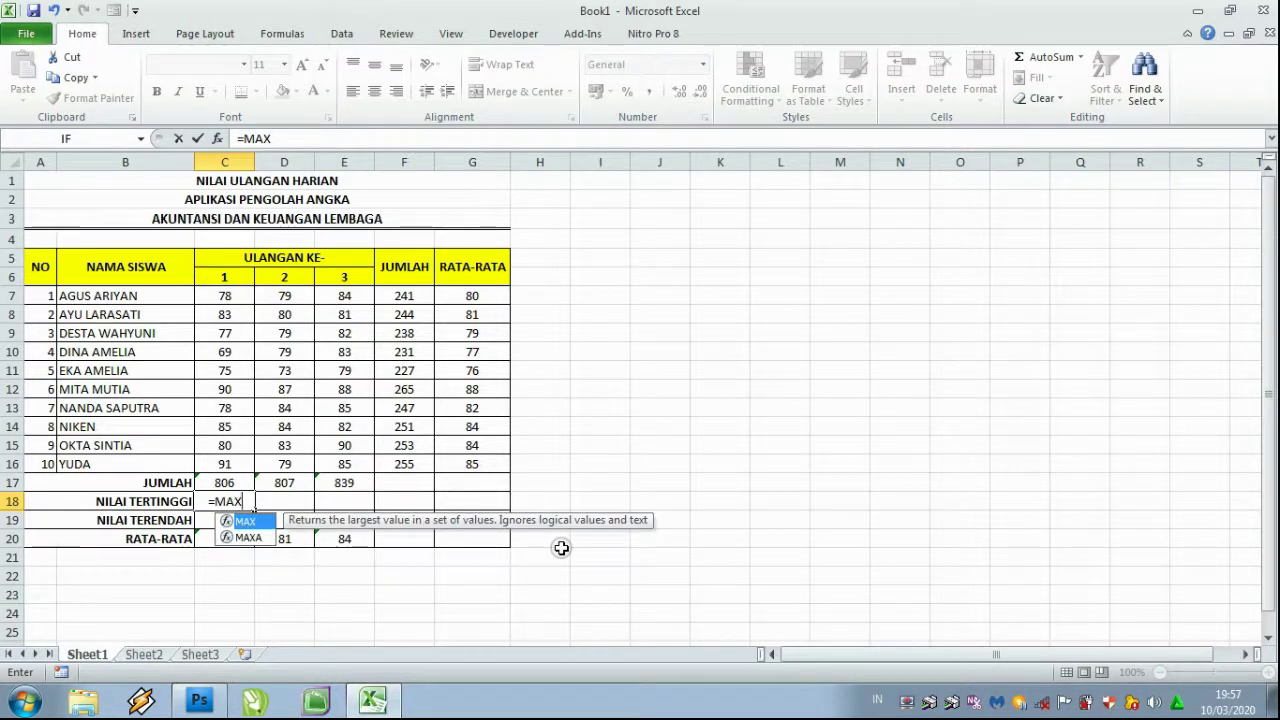
type("(")
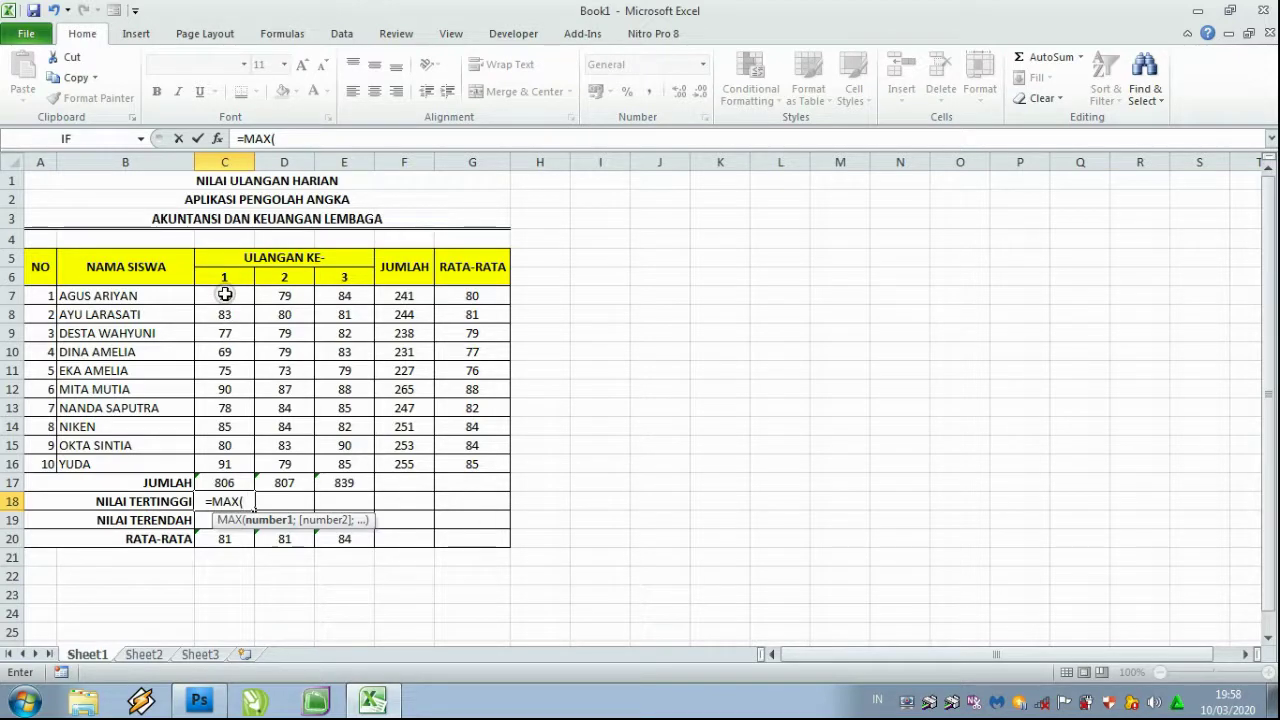
left_click_drag(225, 294, 229, 463)
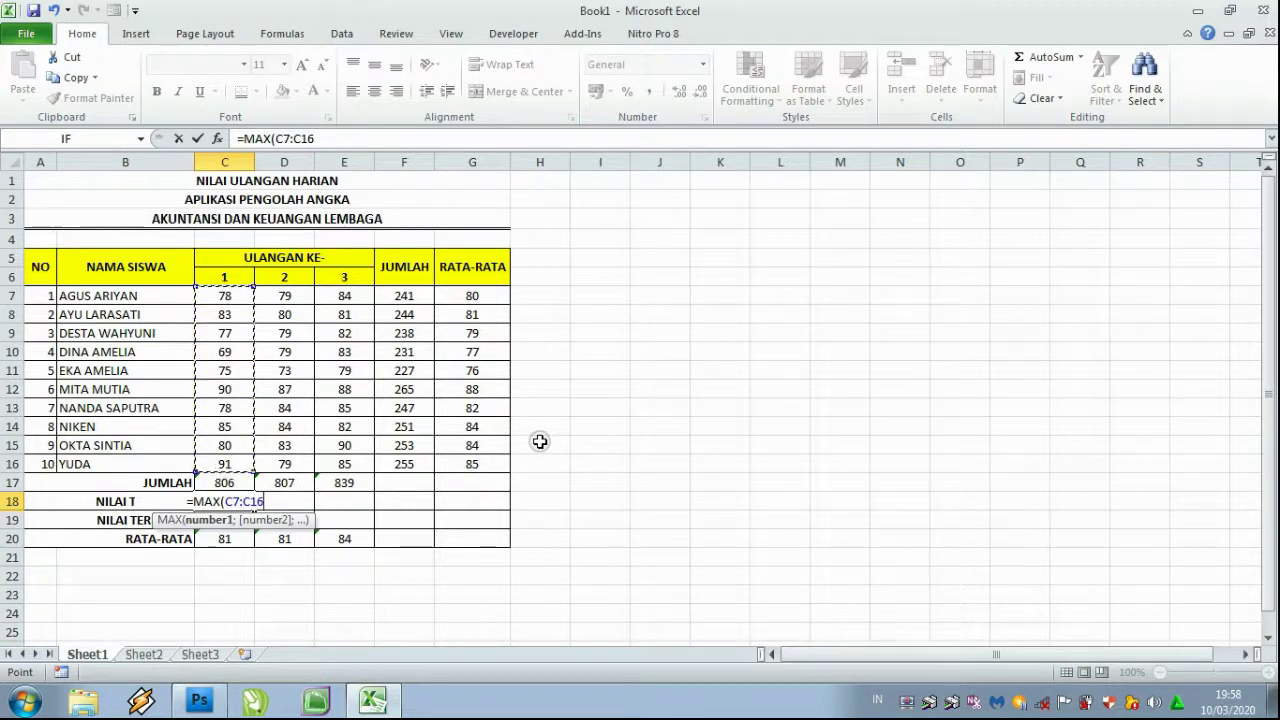
type(")")
key("Return")
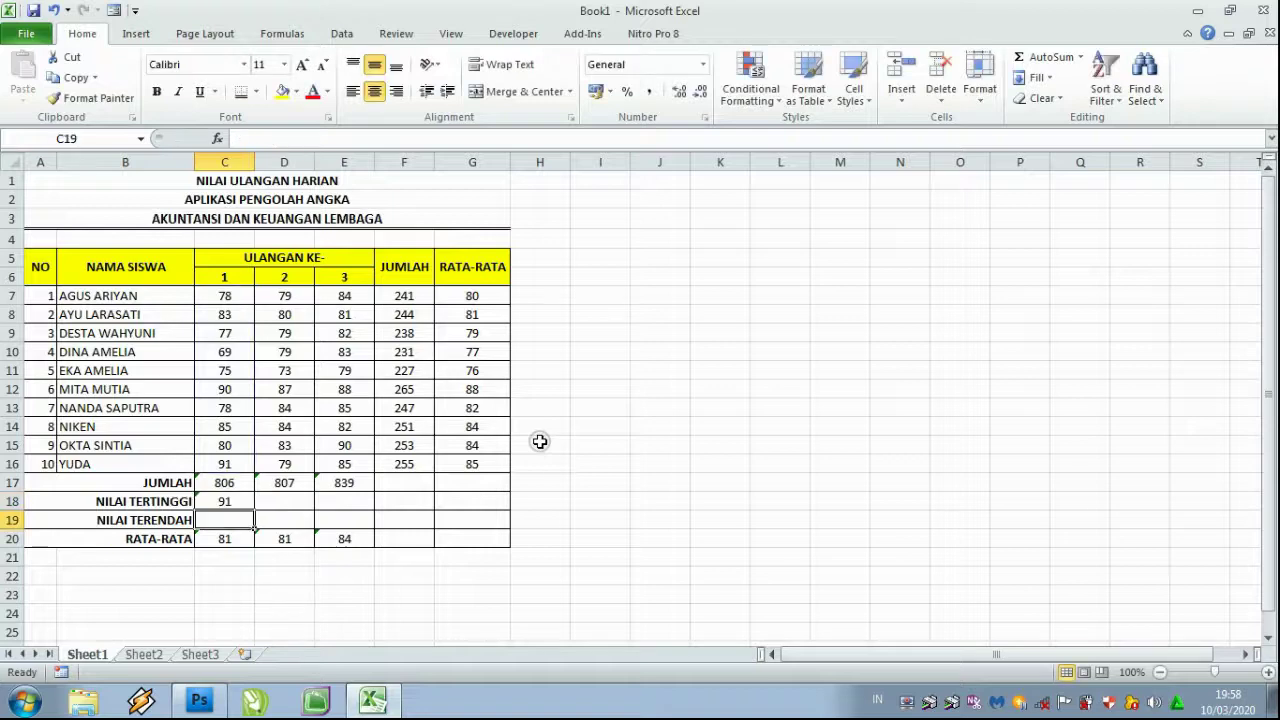
Enter the formula =MAX(D7:D16) in cell D18 for the second test's highest score.
left_click(277, 500)
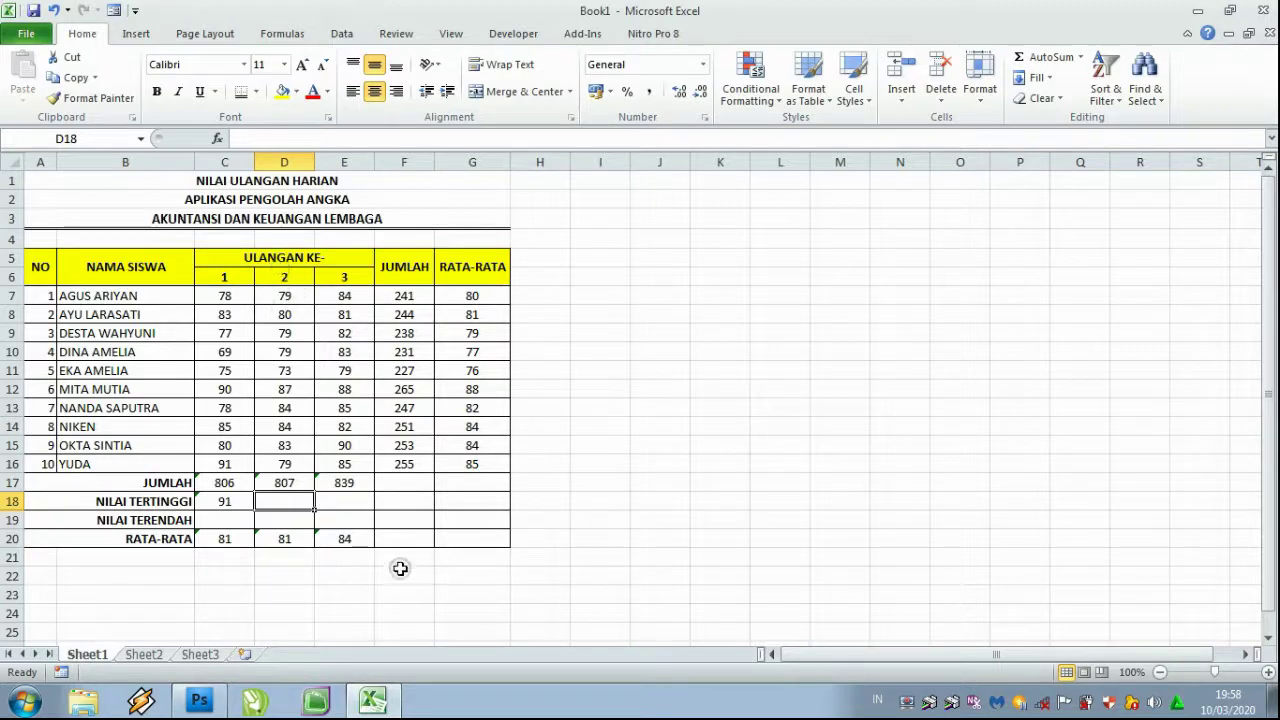
type("=M")
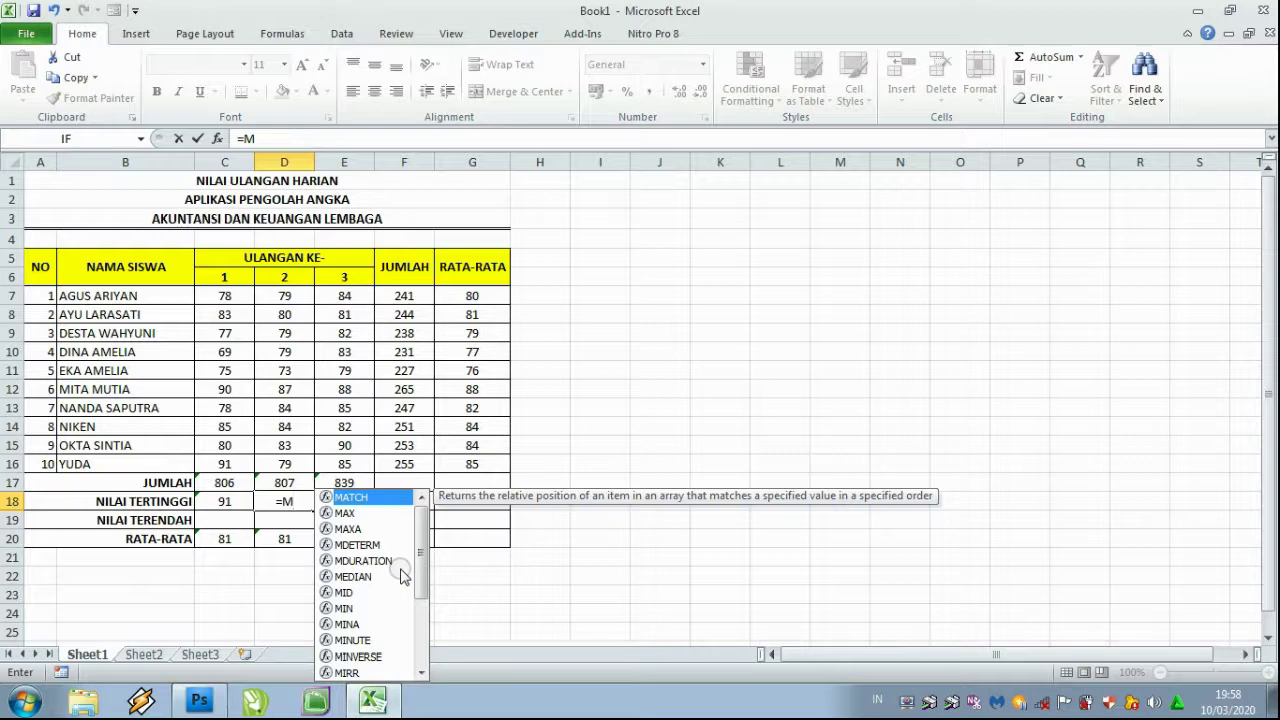
type("AX")
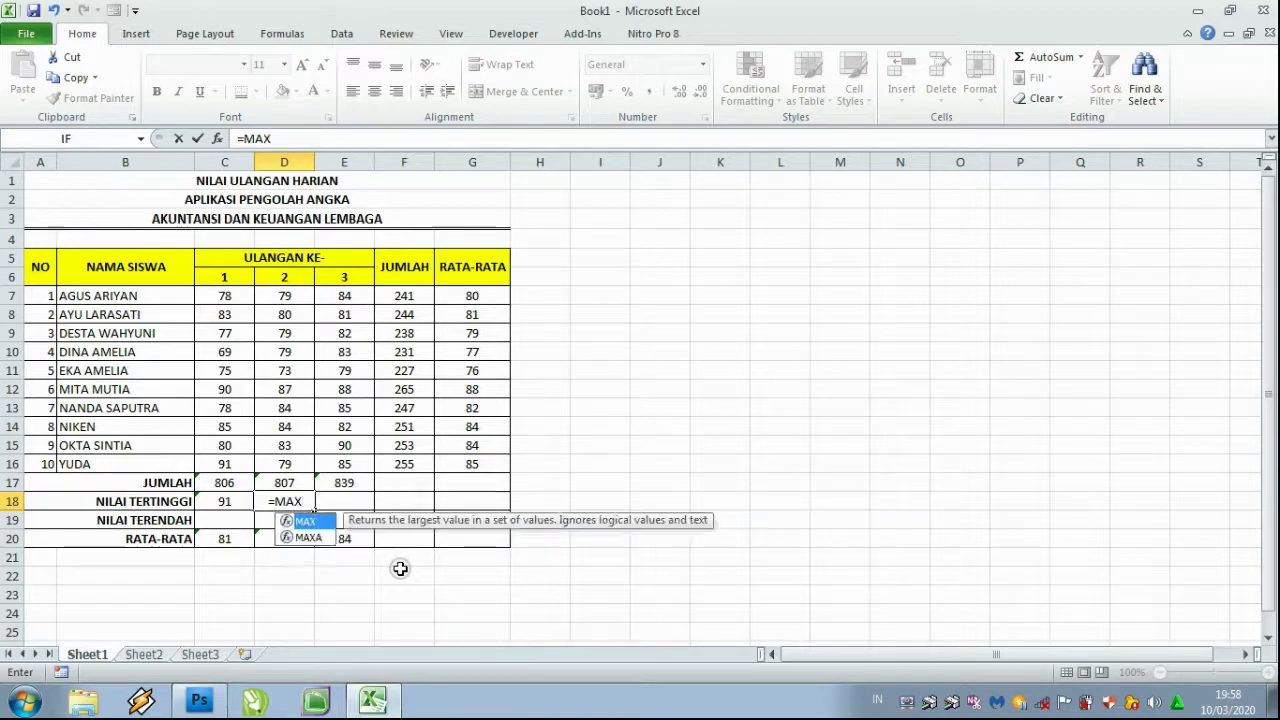
type("(")
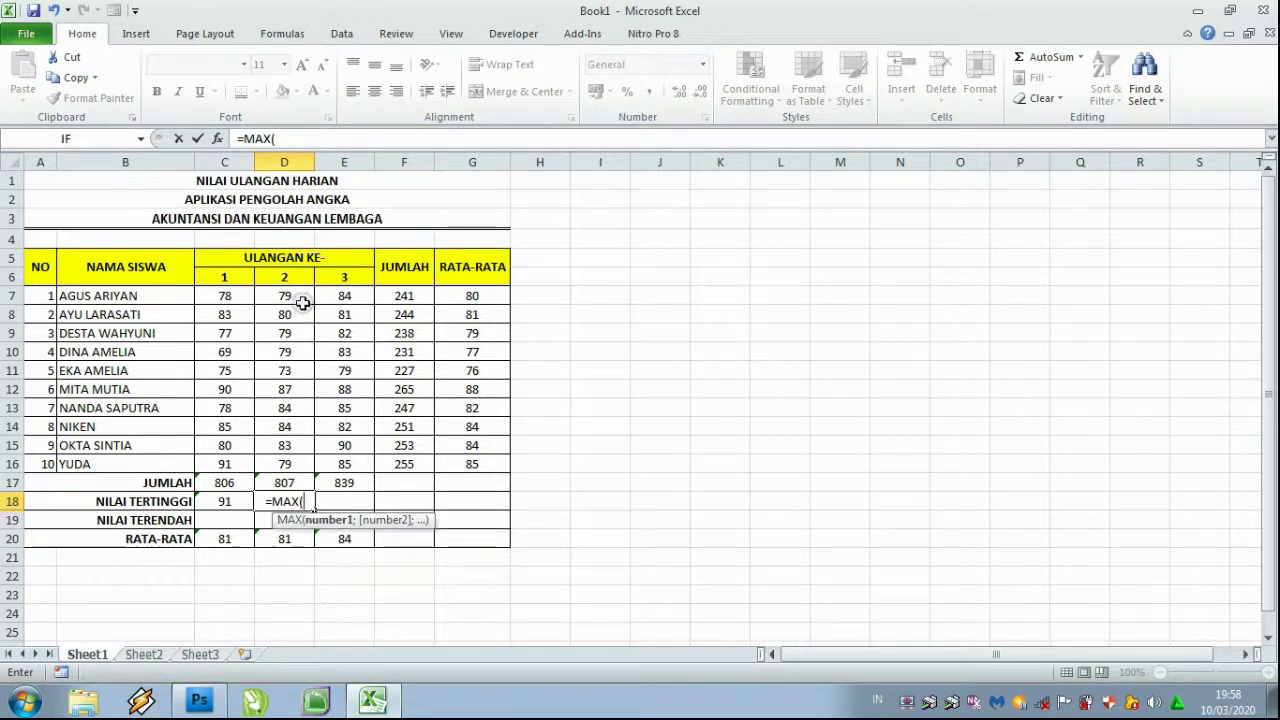
left_click_drag(300, 297, 297, 458)
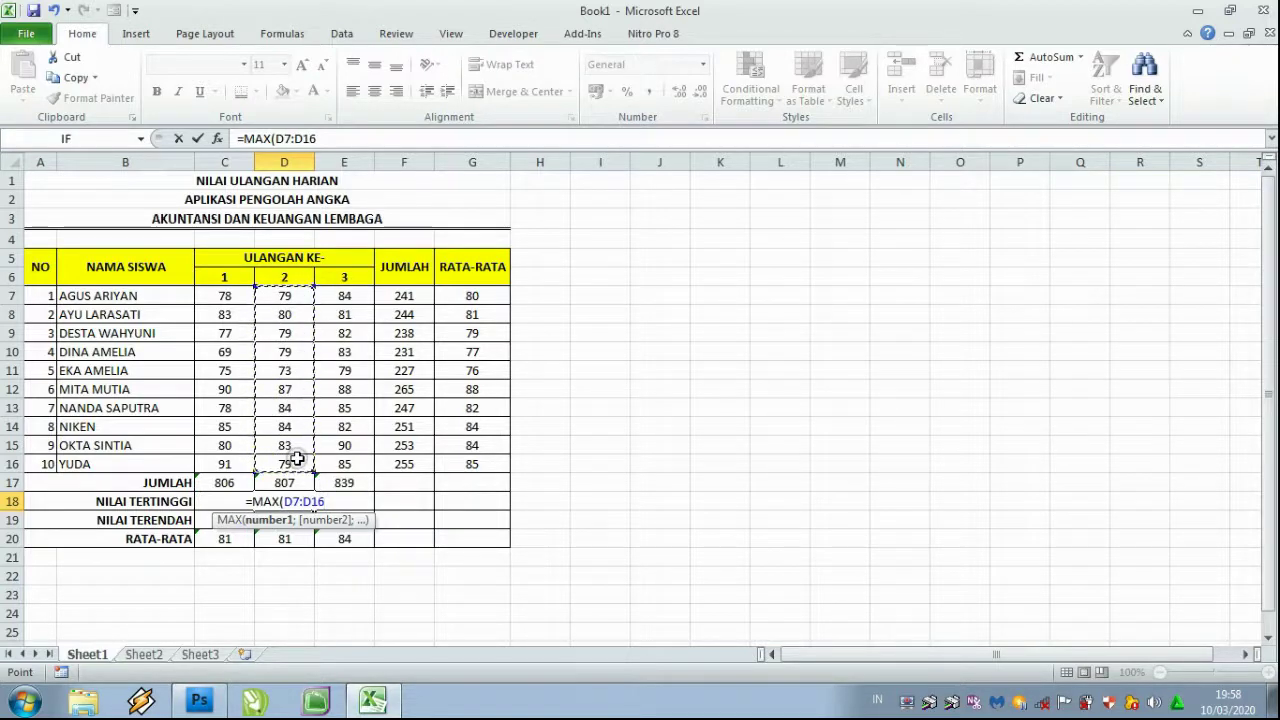
type(")")
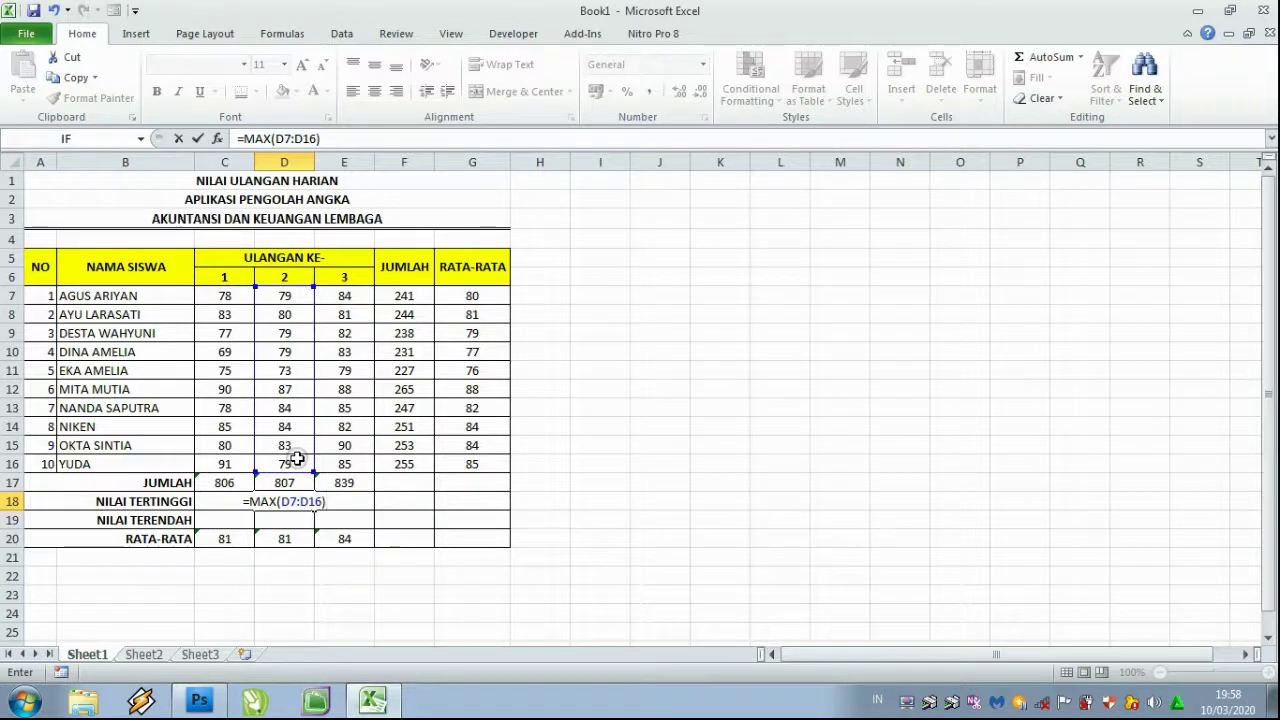
key("Return")
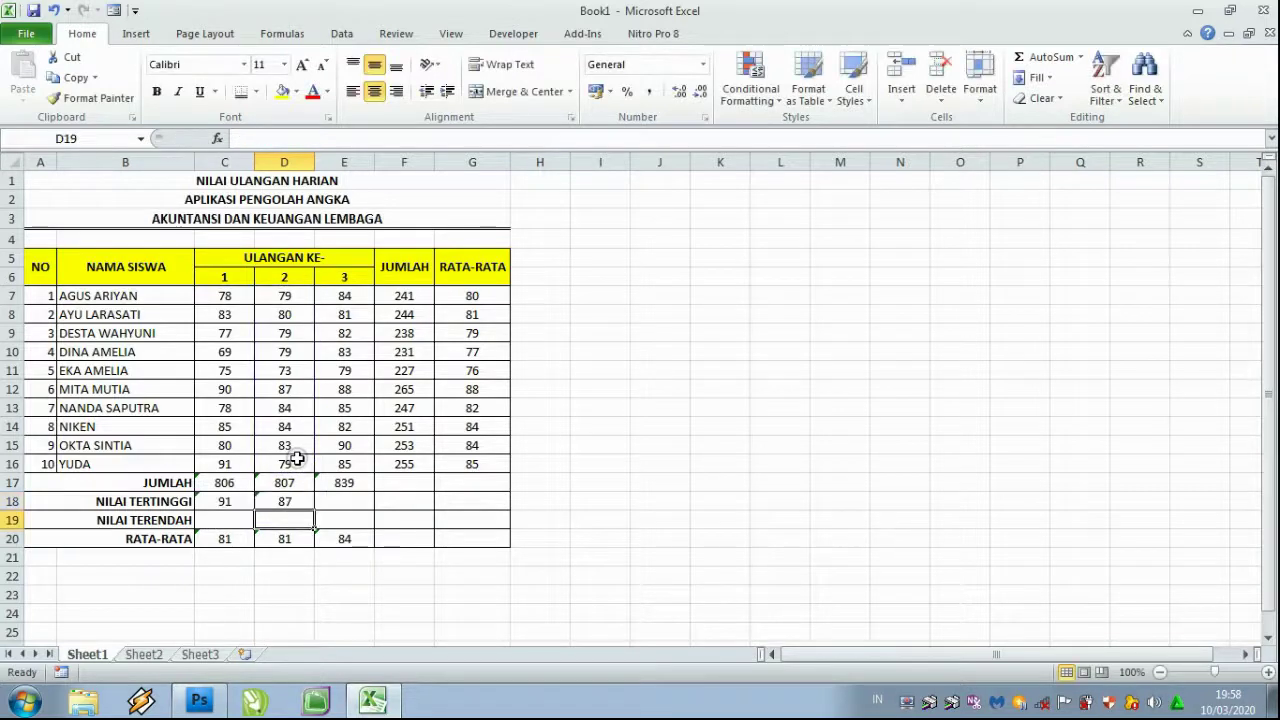
Enter the formula =MAX(E7:E16) in cell E18 for the third test's highest score.
left_click(346, 500)
type("=MA")
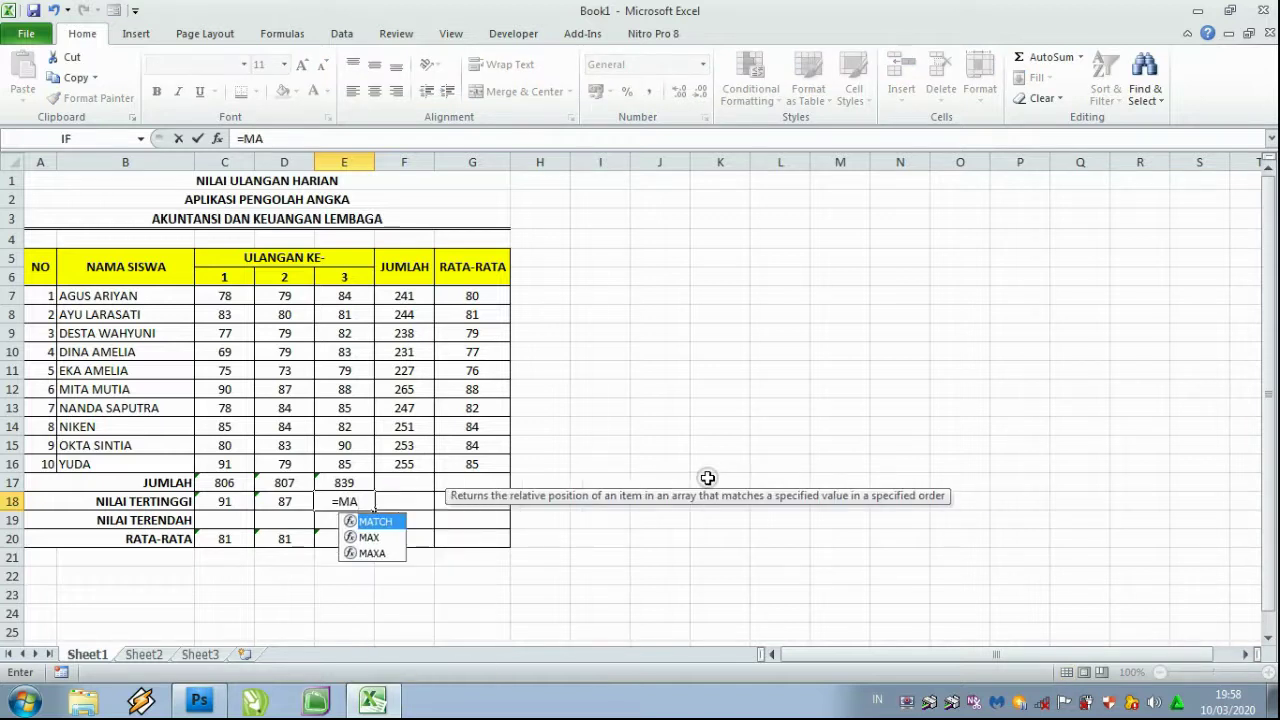
type("X(")
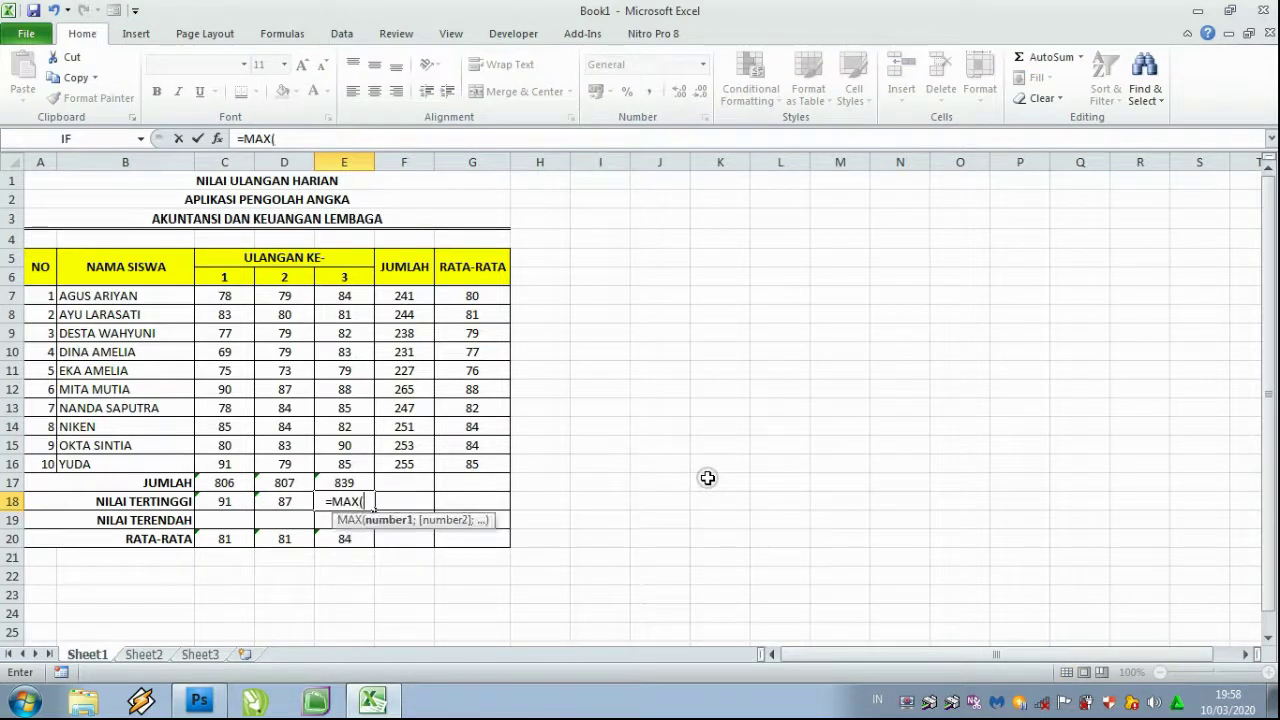
left_click_drag(358, 296, 366, 458)
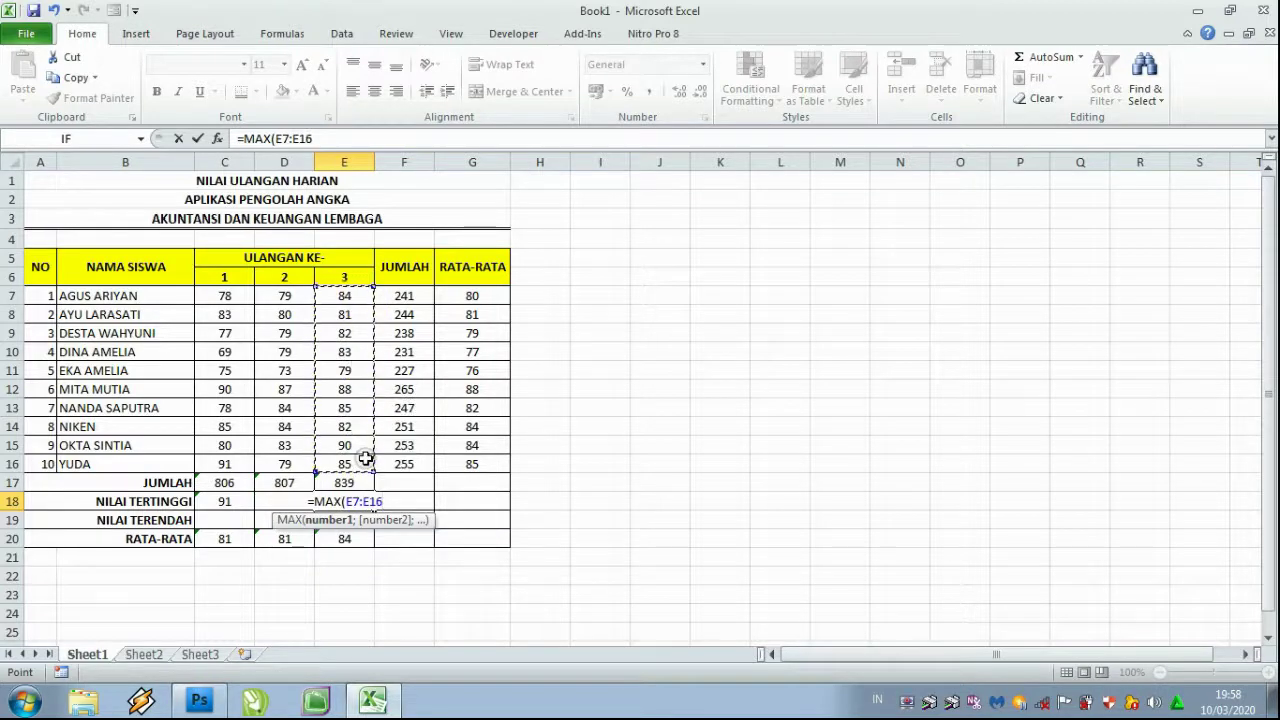
type(")")
key("Return")
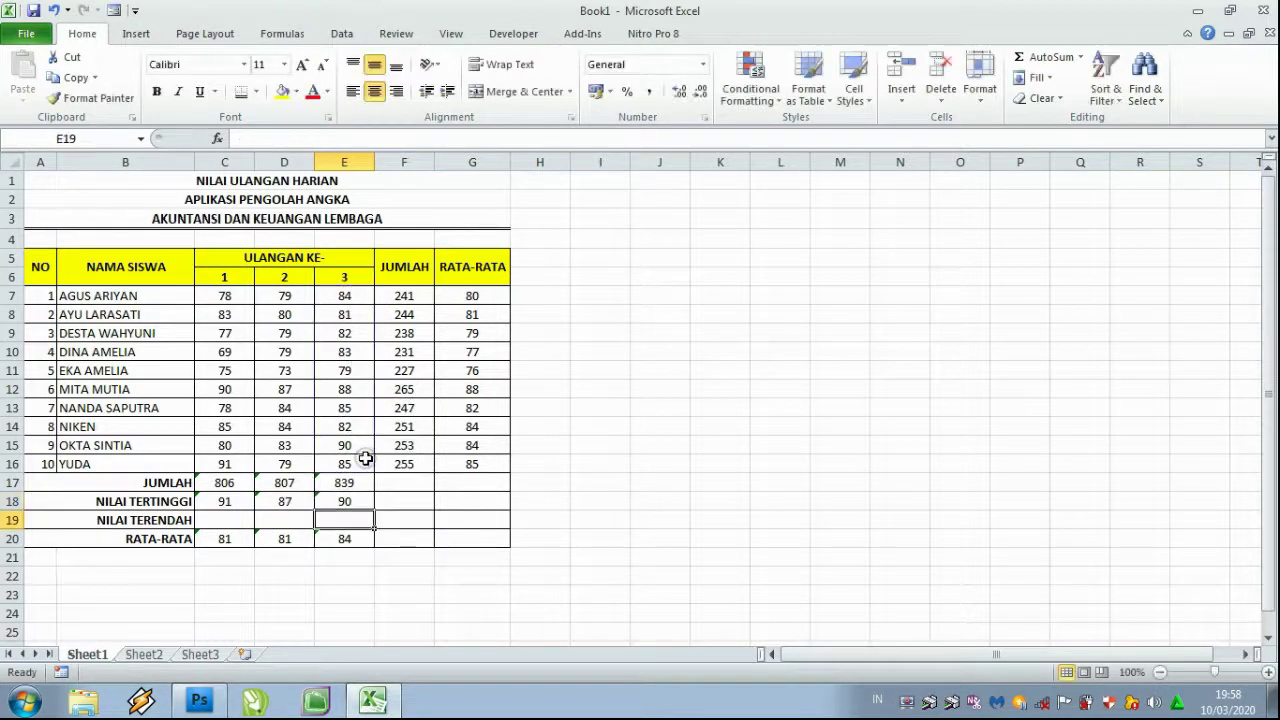
left_click(525, 556)
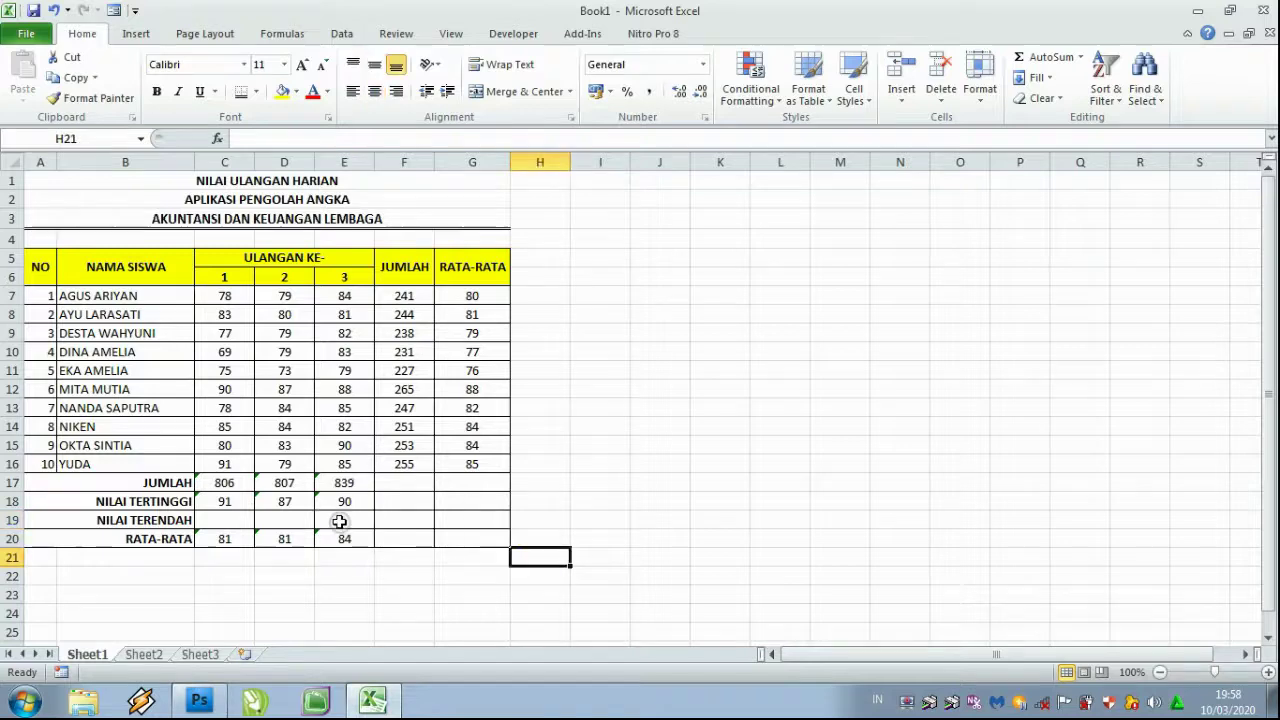
left_click(225, 501)
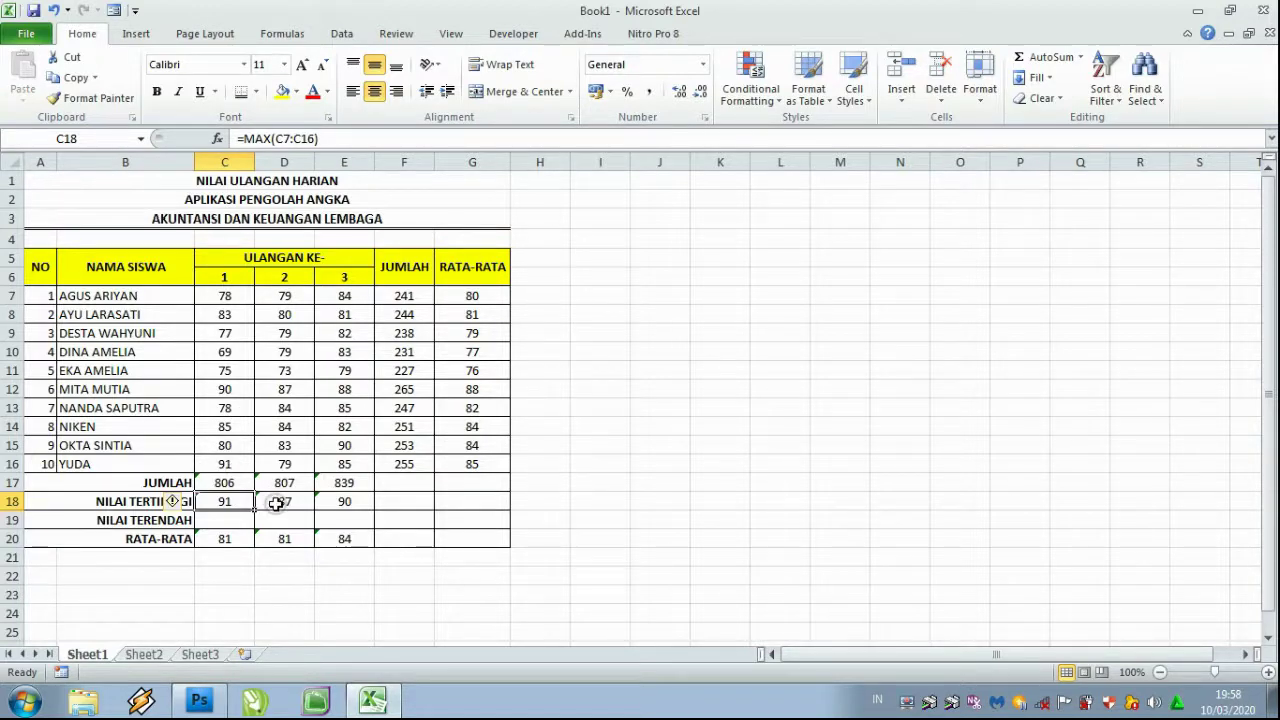
left_click(219, 519)
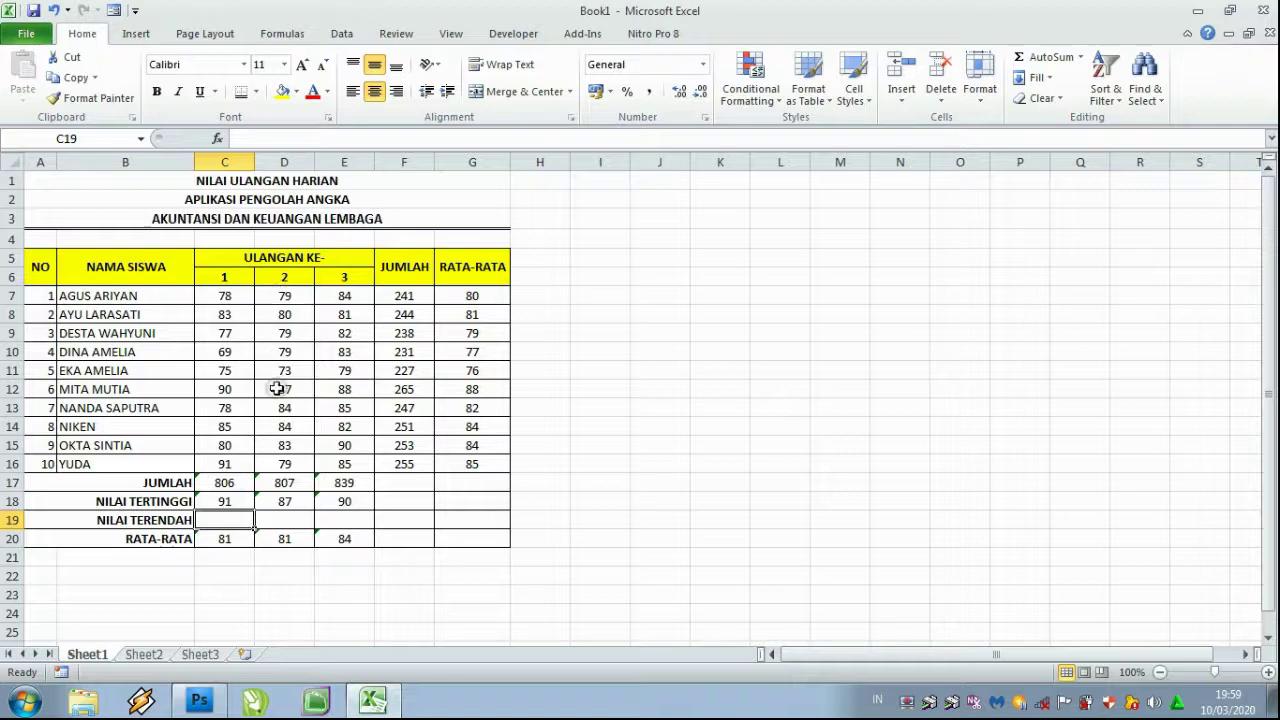
left_click(292, 575)
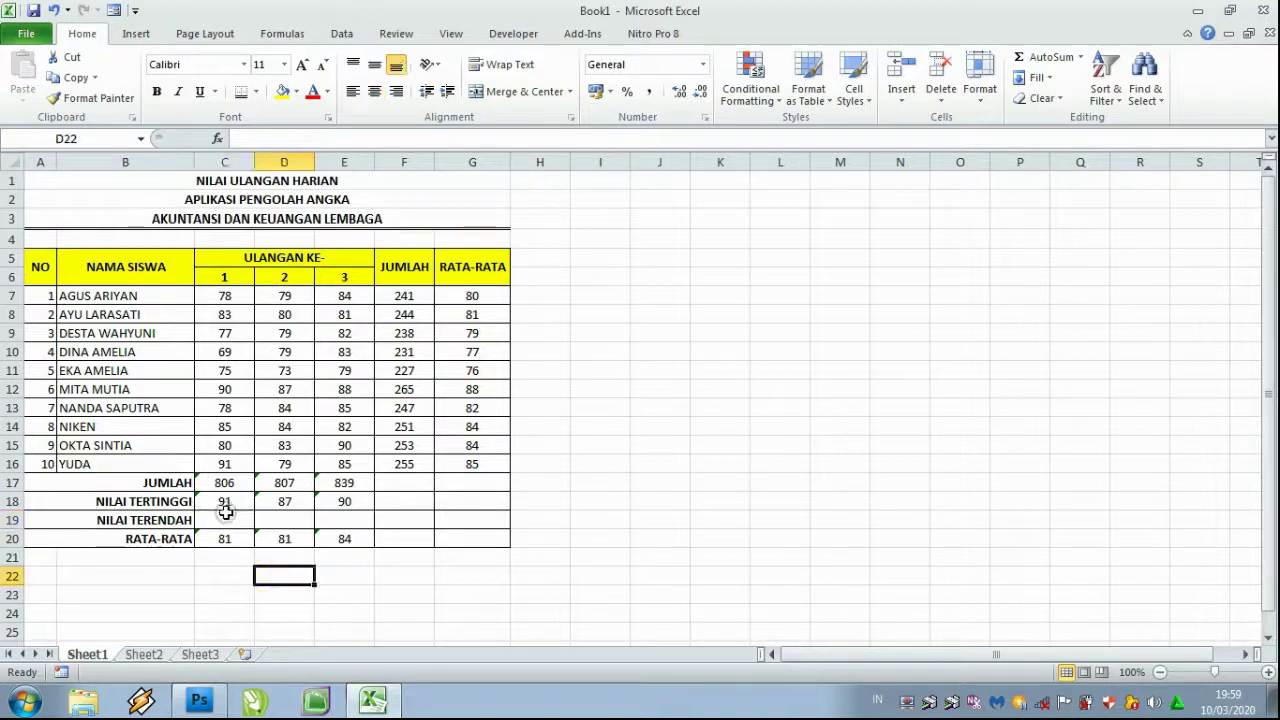
Enter the formula =MIN(C7:C16) in cell C19 for the first test's lowest score in the NILAI TERENDAH row.
left_click(224, 520)
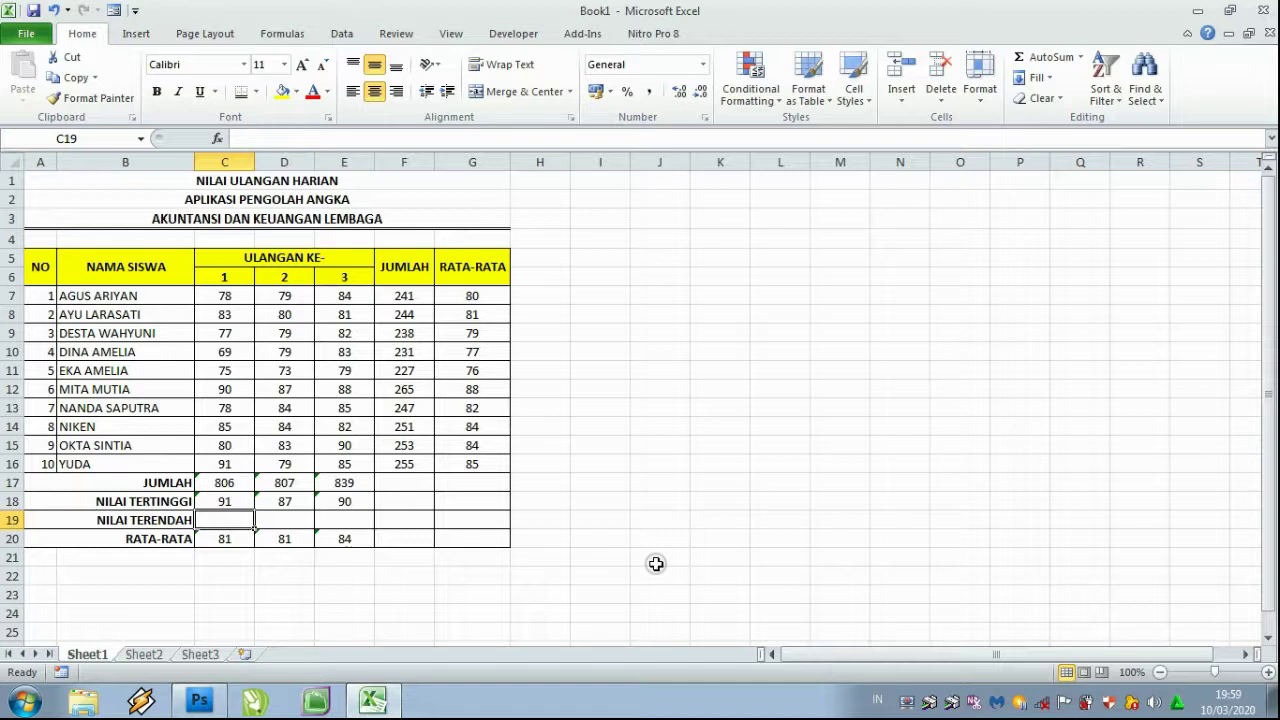
type("=")
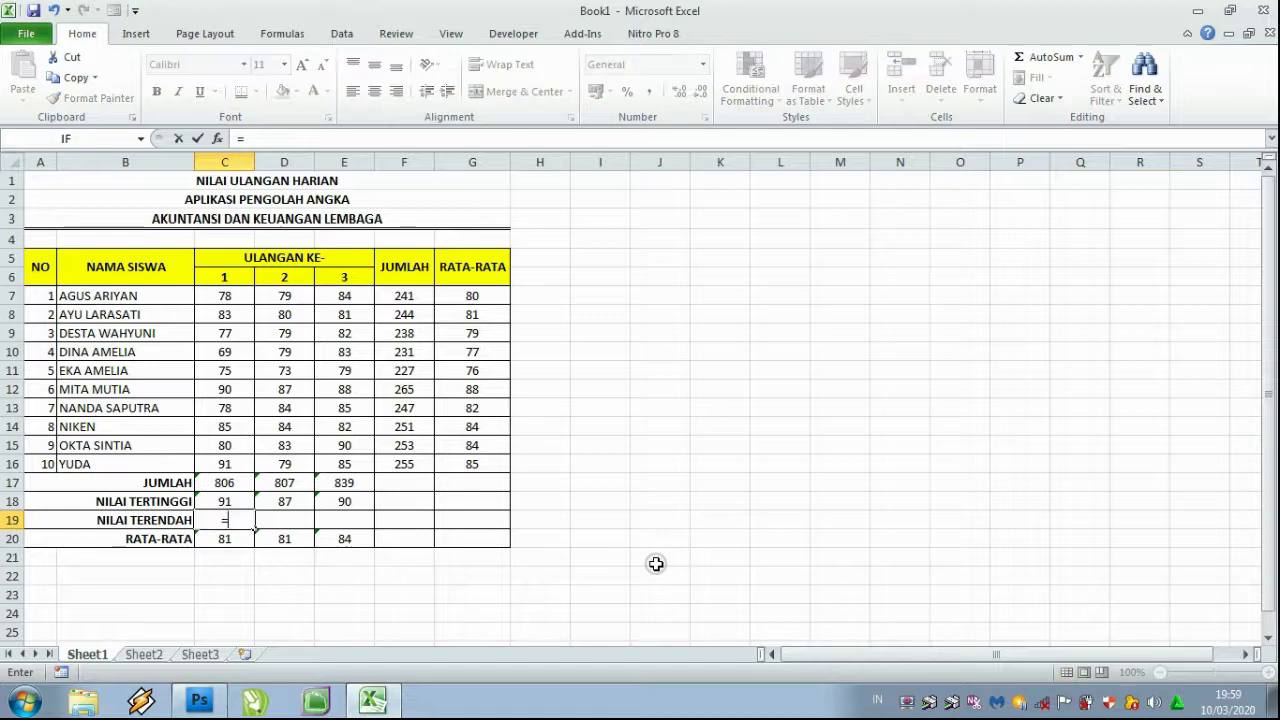
type("MIN")
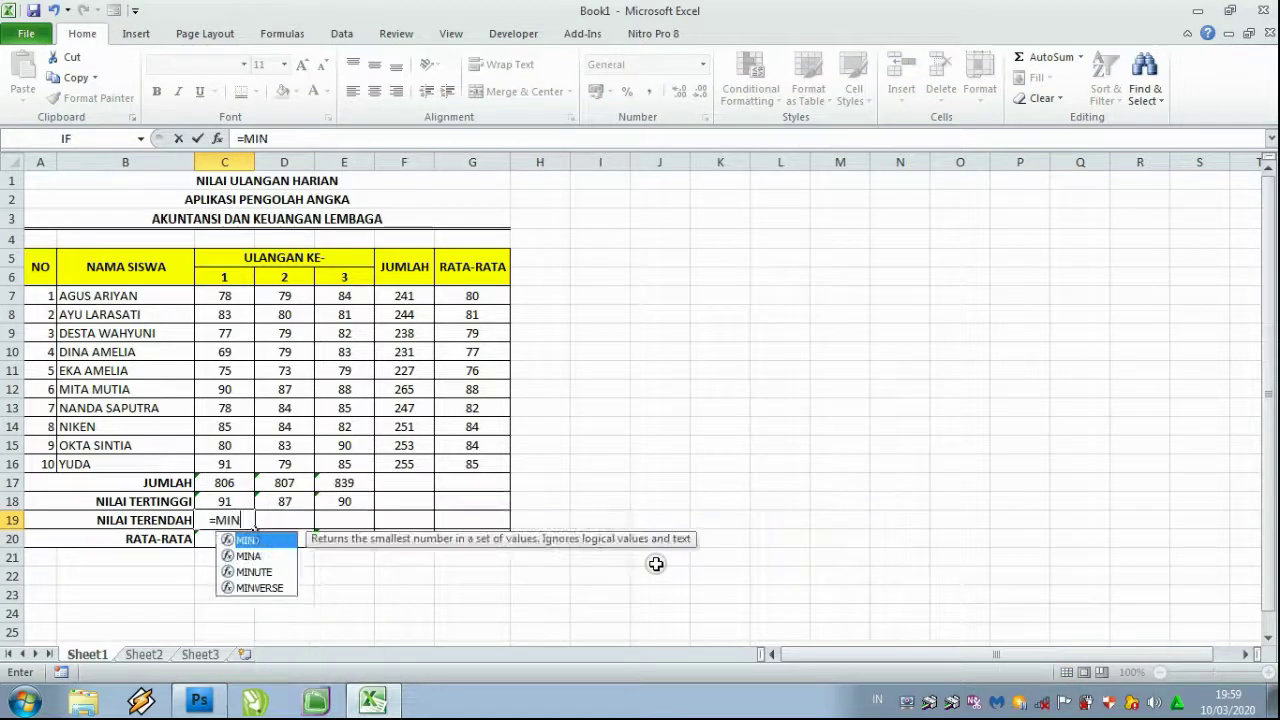
type("(")
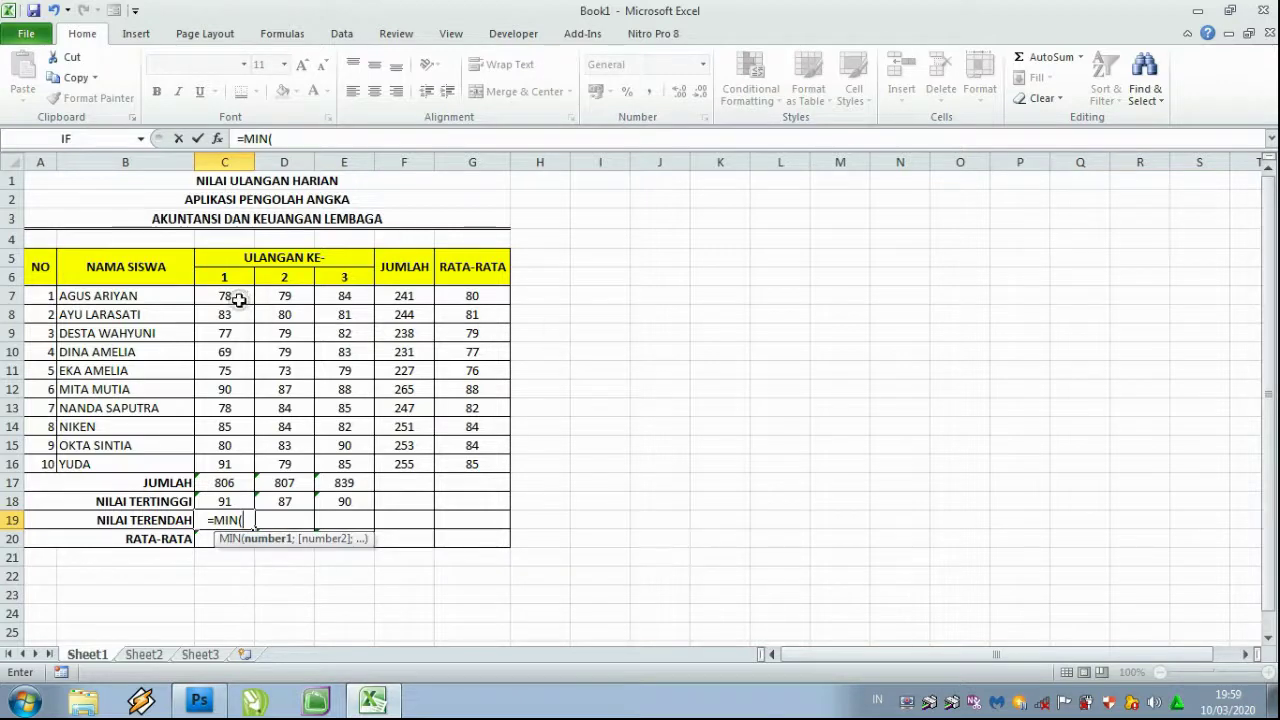
left_click_drag(238, 298, 242, 464)
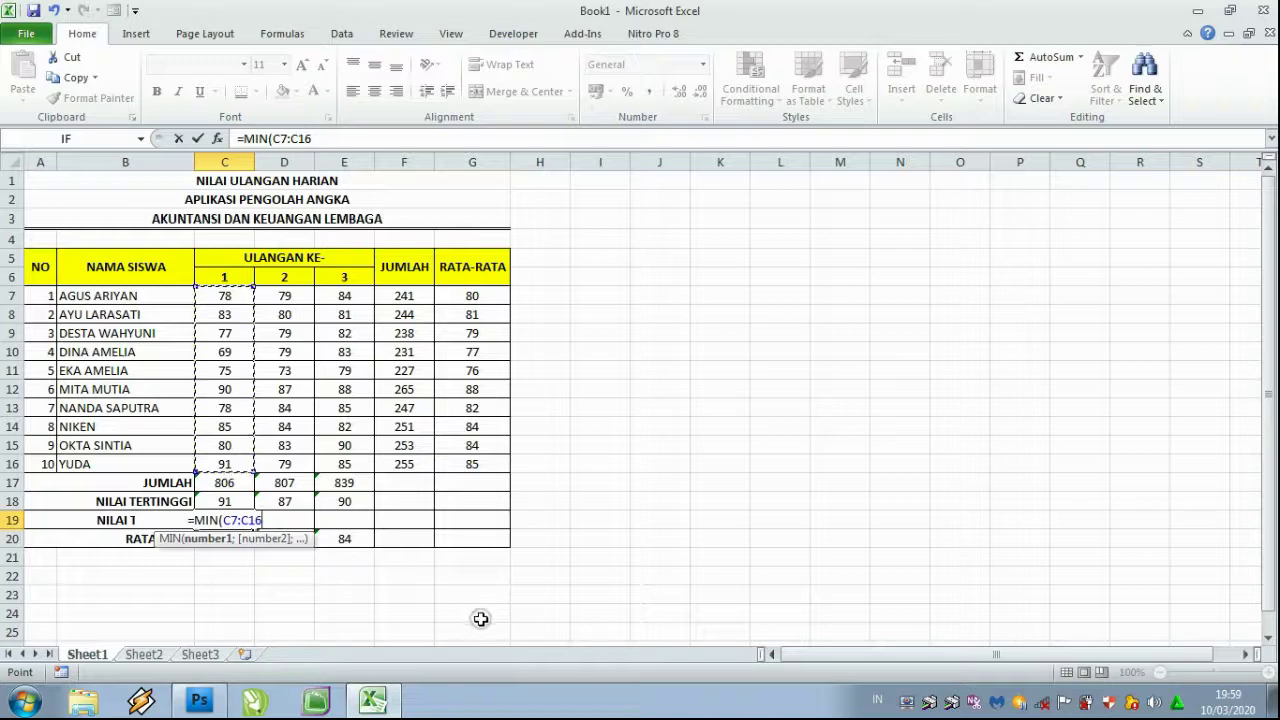
type(")")
key("Return")
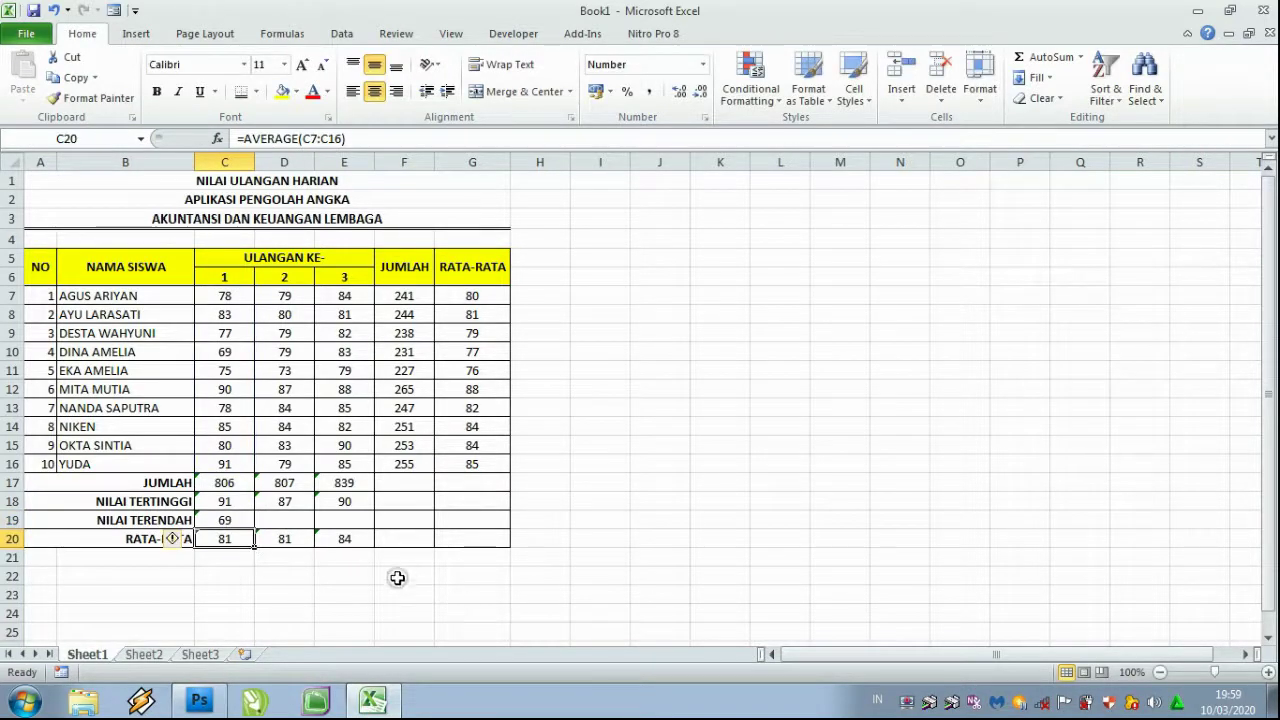
Enter the formula =MIN(D7:D16) in cell D19 for the second test's lowest score.
left_click(292, 517)
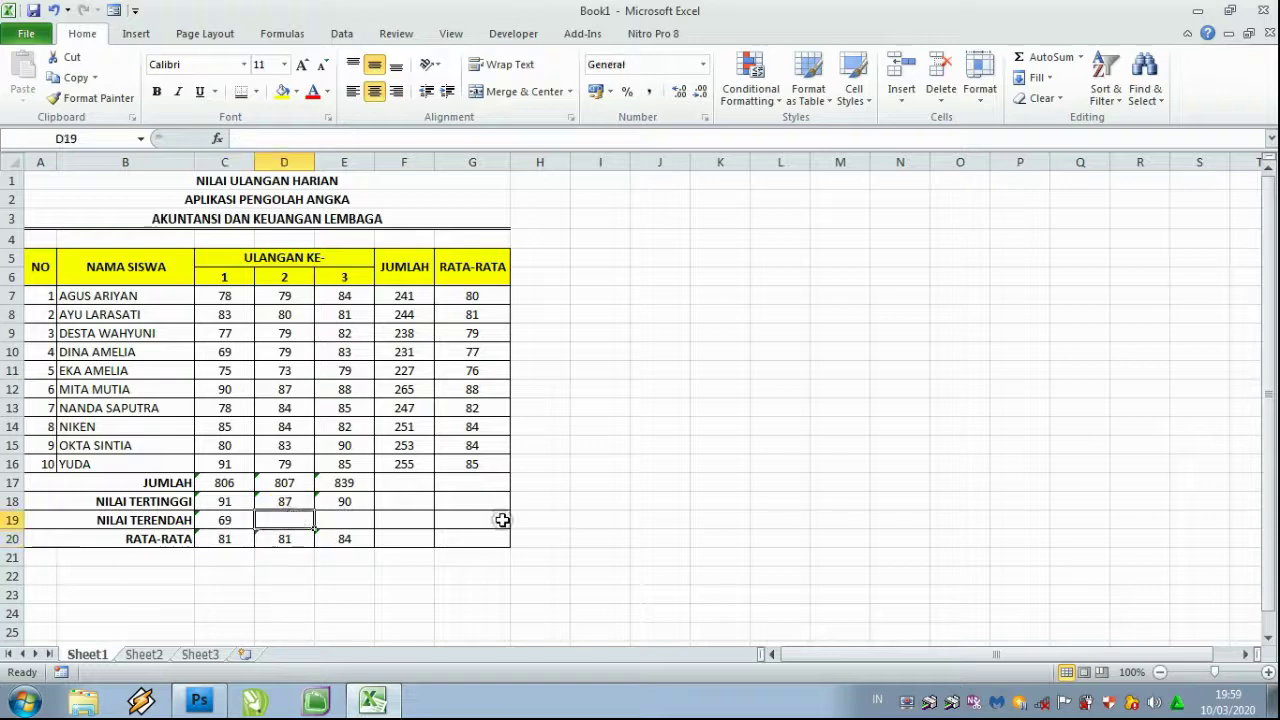
type("=")
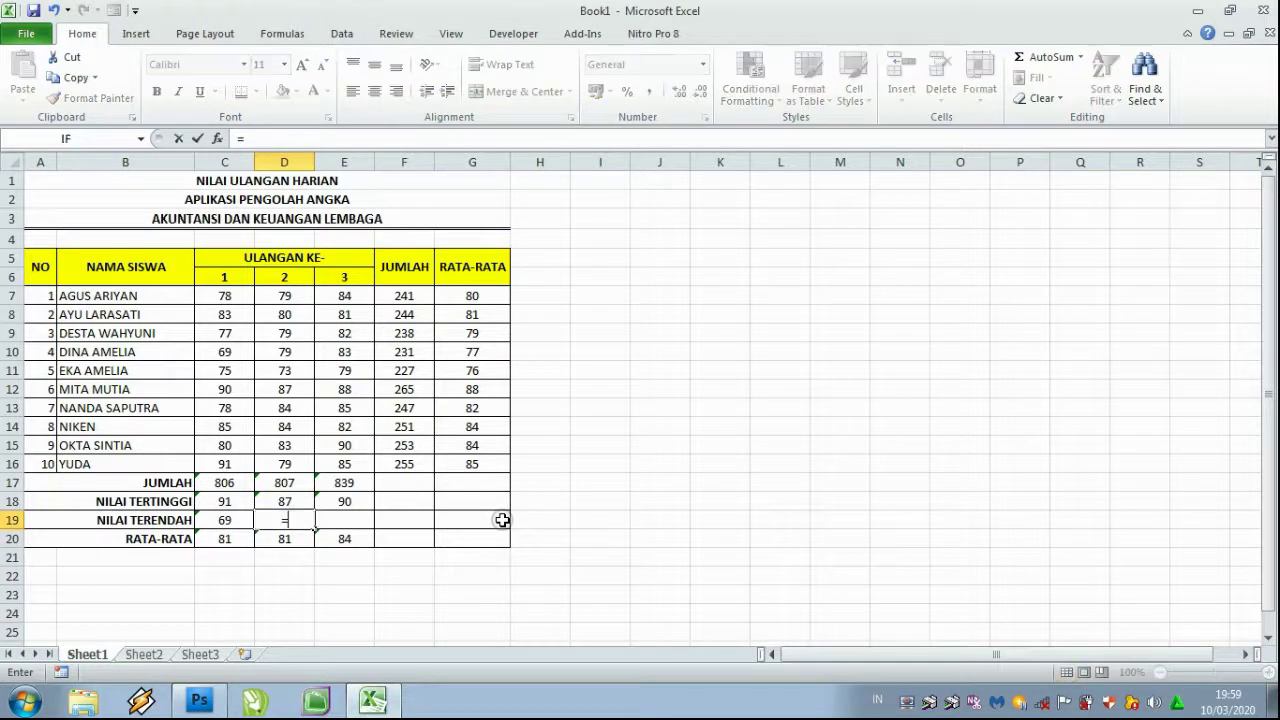
type("MI")
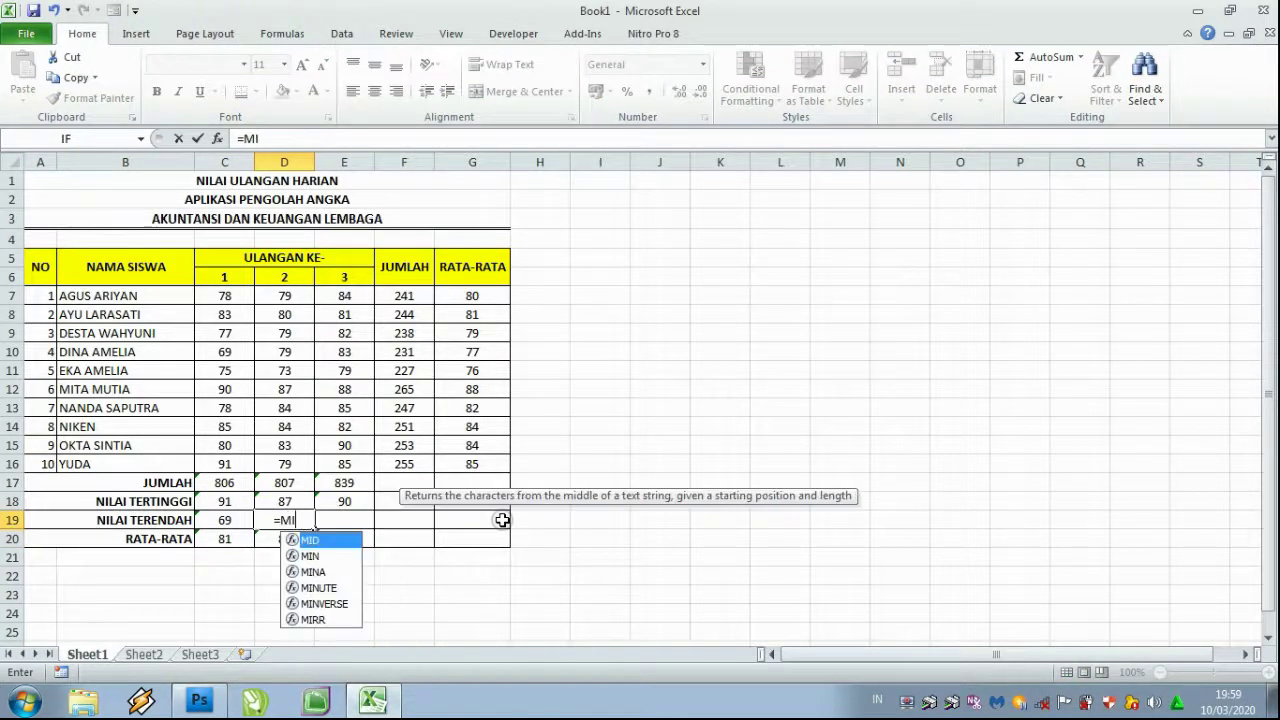
type("N(")
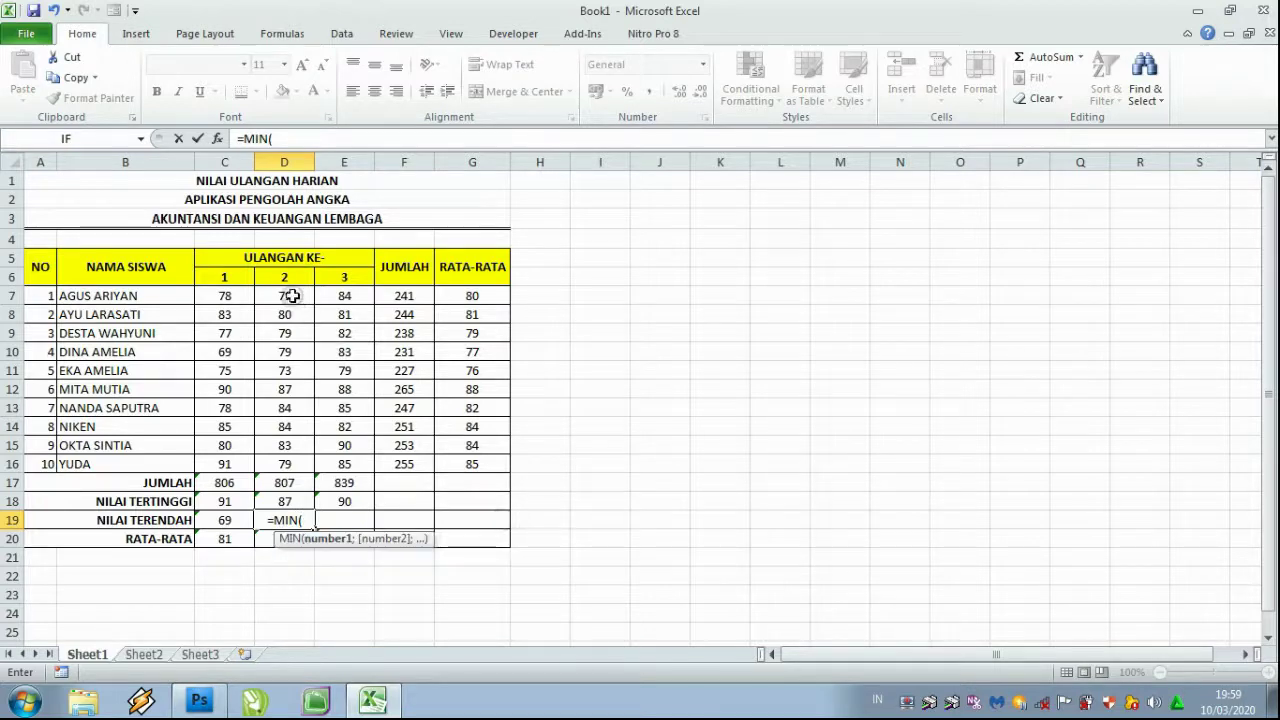
left_click_drag(291, 296, 314, 461)
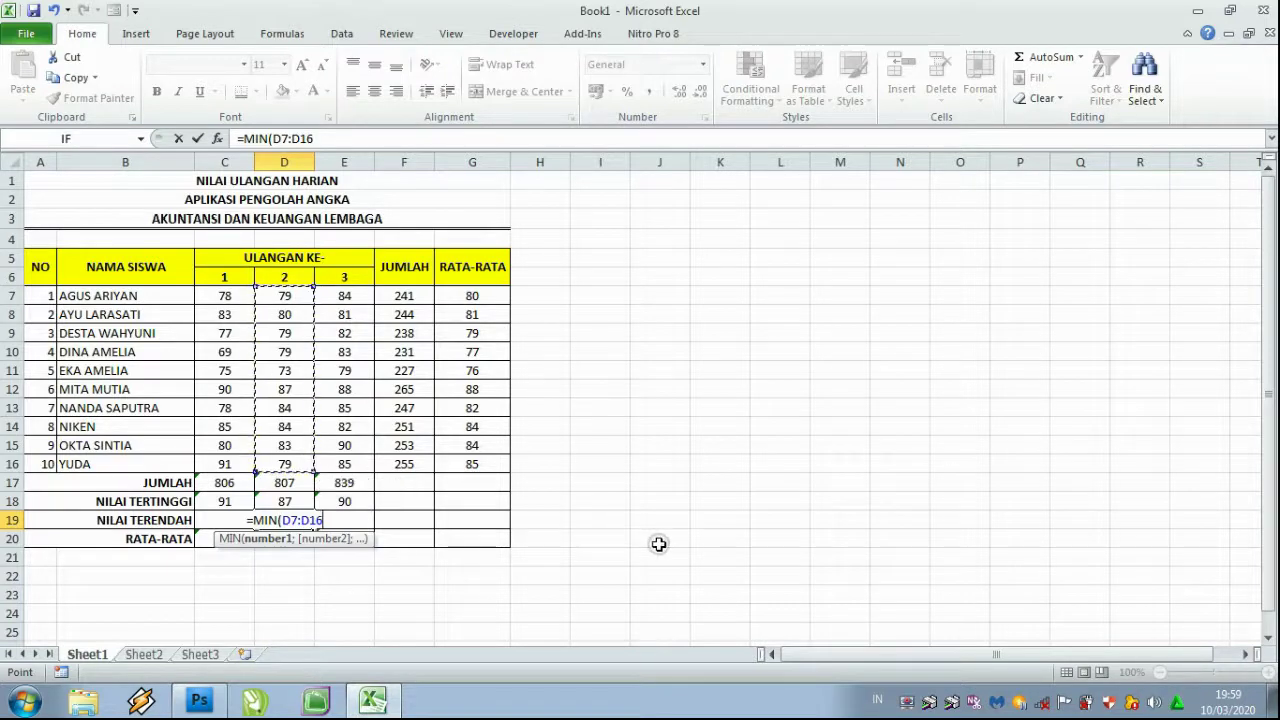
type(")")
key("Return")
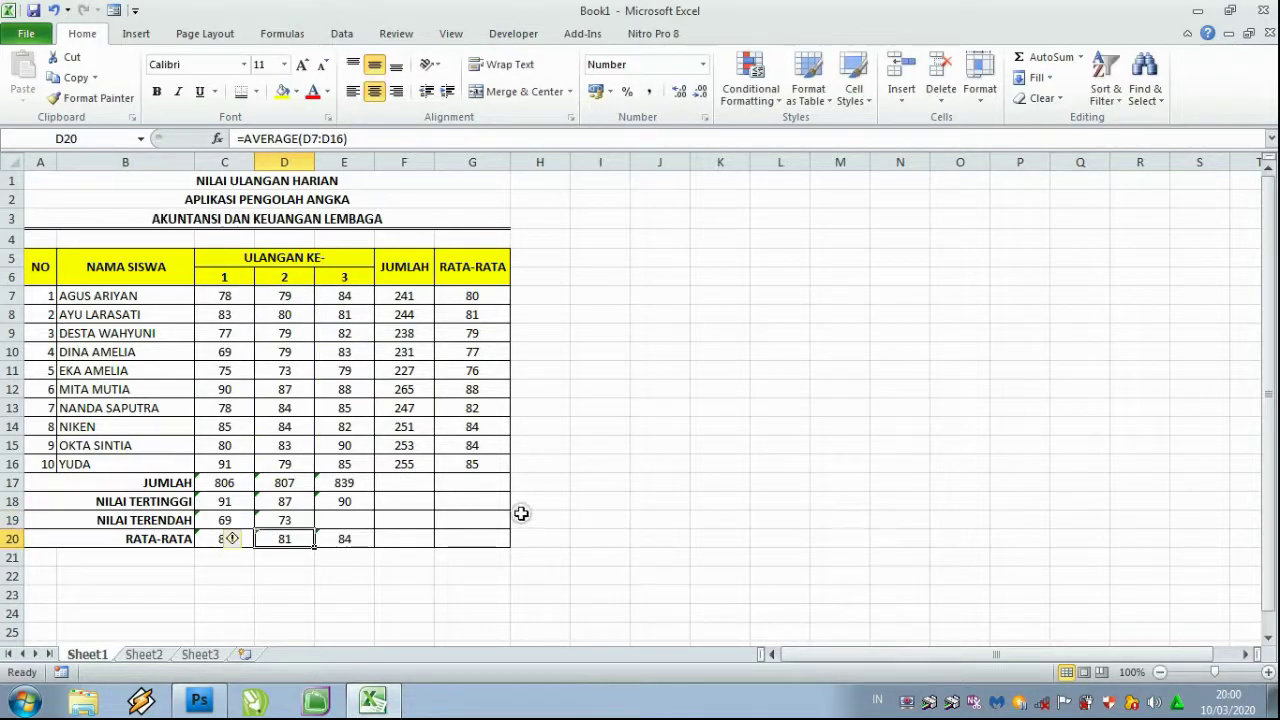
Enter the formula =MIN(E7:E16) in cell E19 for the third test's lowest score.
left_click(345, 519)
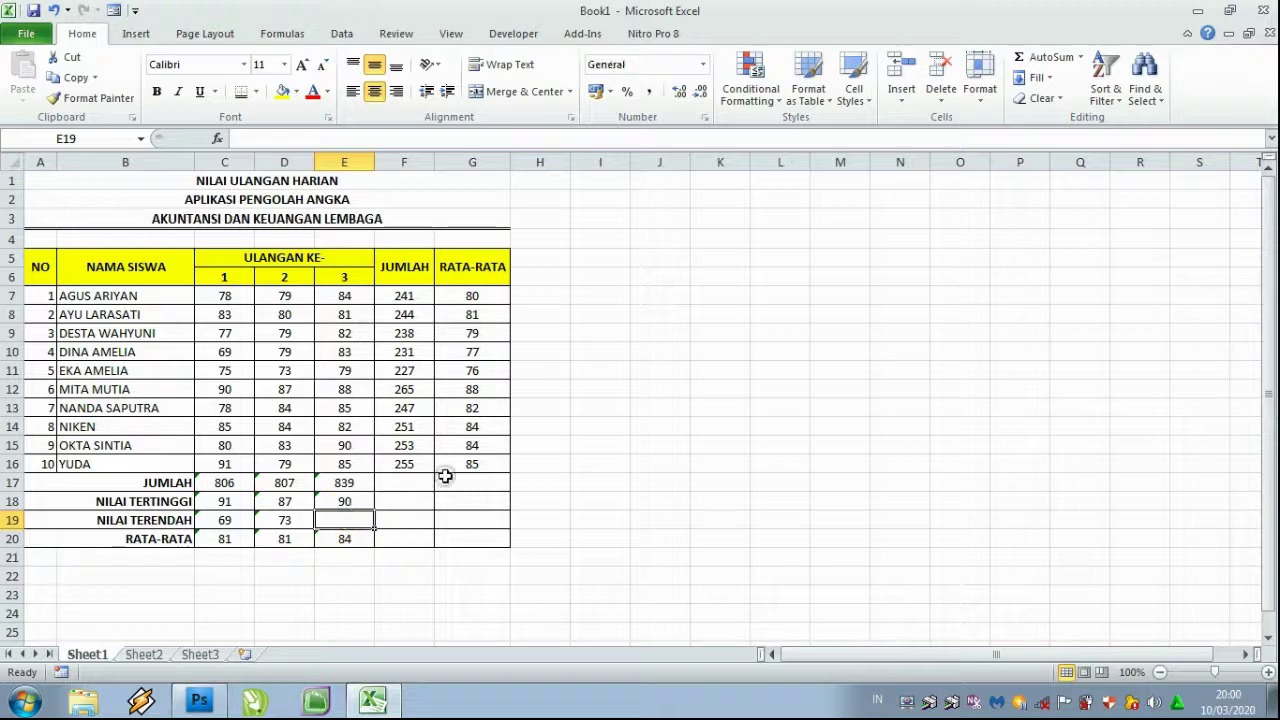
type("=M")
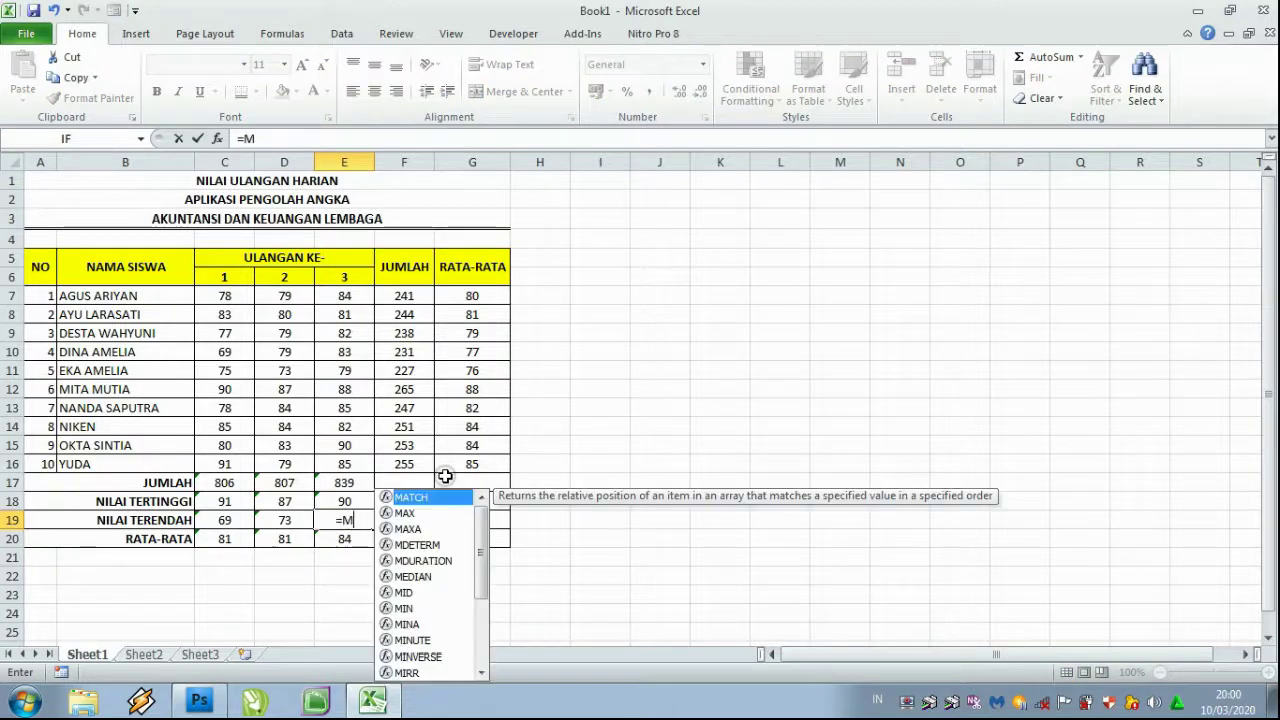
type("IN")
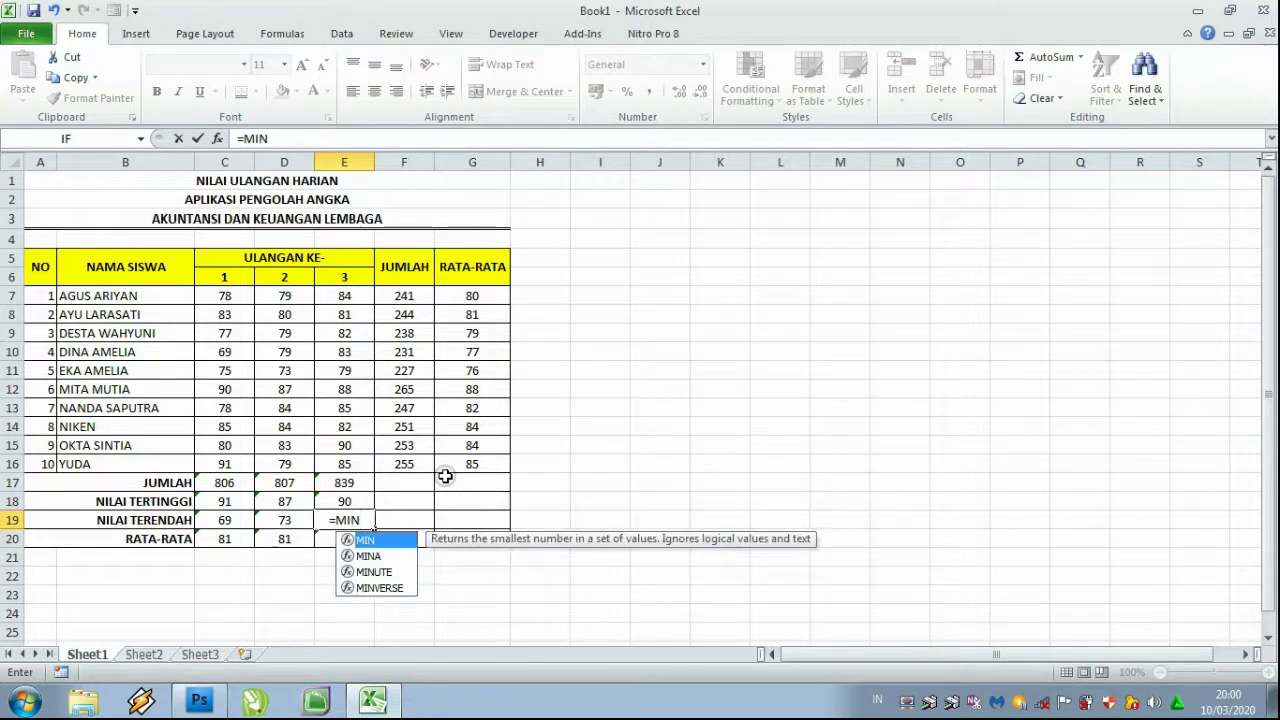
type("(")
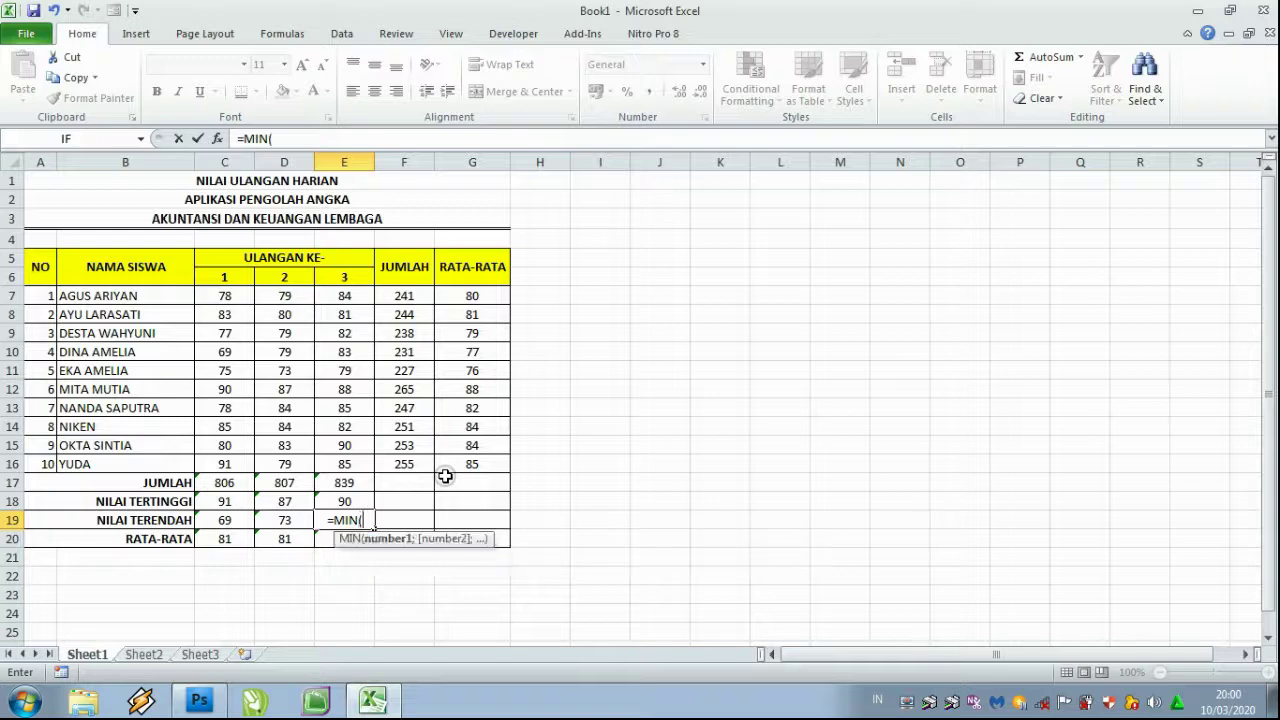
left_click(350, 293)
left_click_drag(350, 293, 364, 464)
left_click_drag(363, 465, 363, 465)
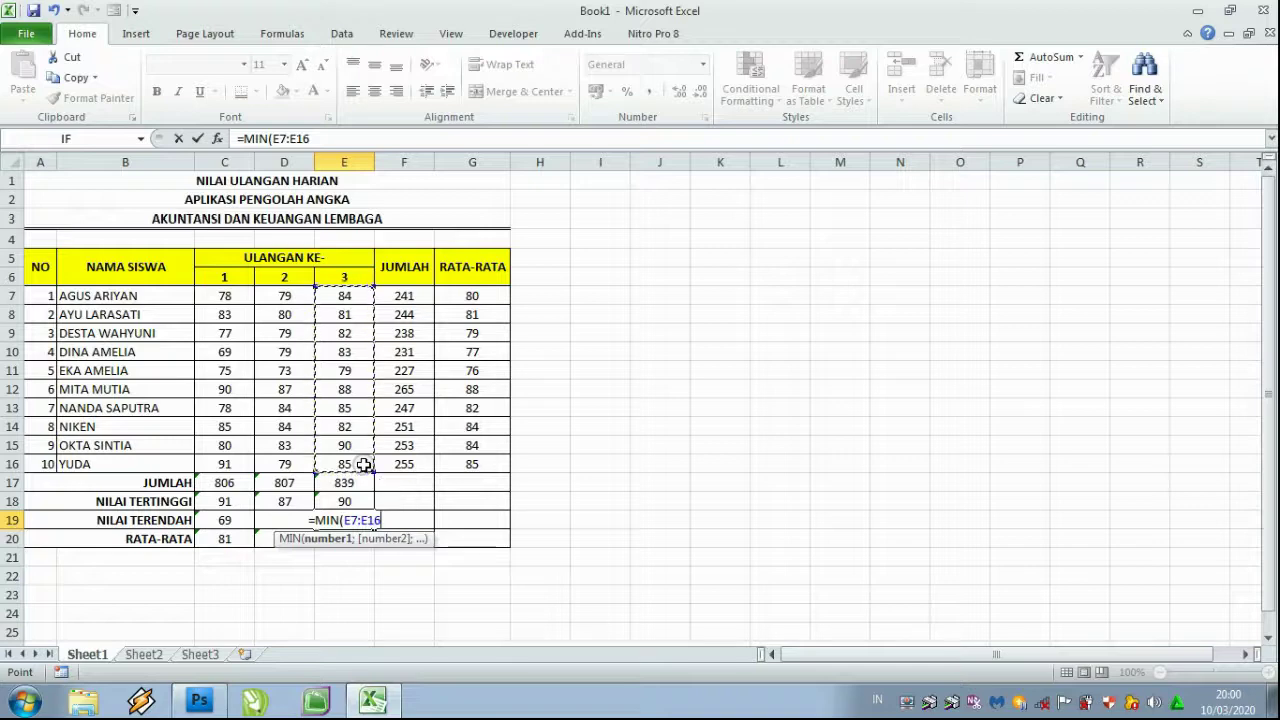
type(")")
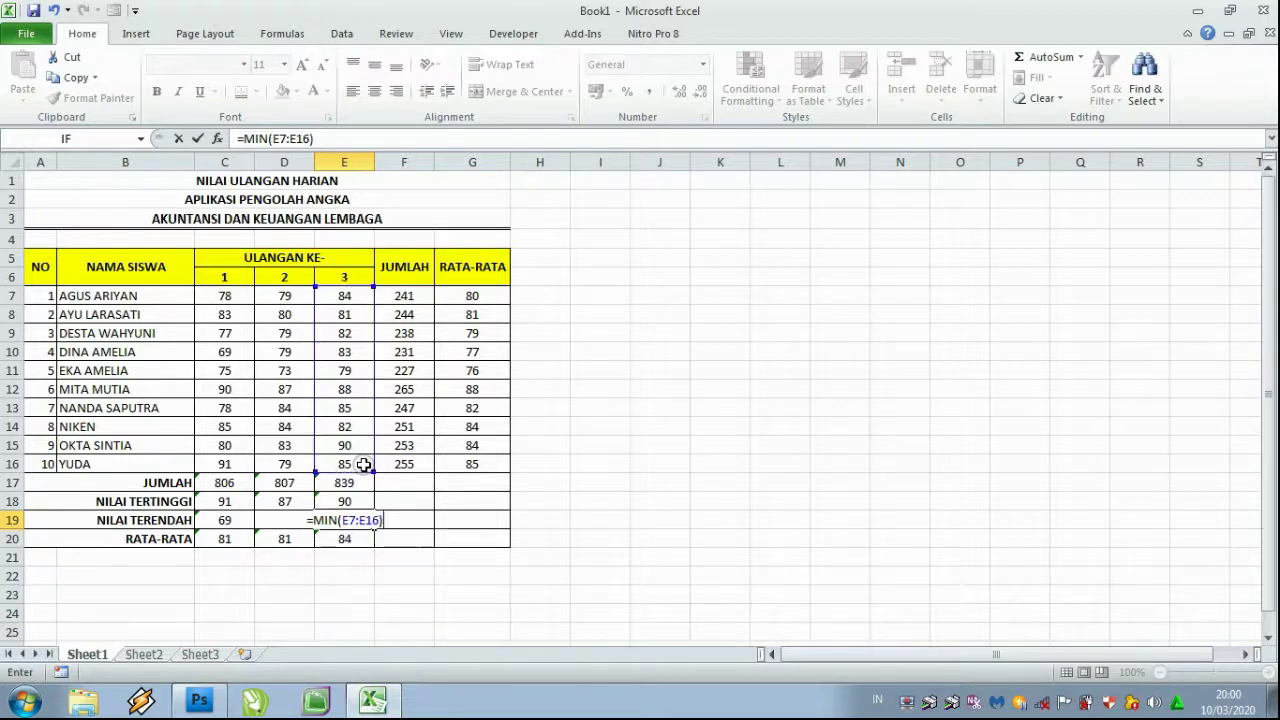
key("Return")
left_click(676, 426)
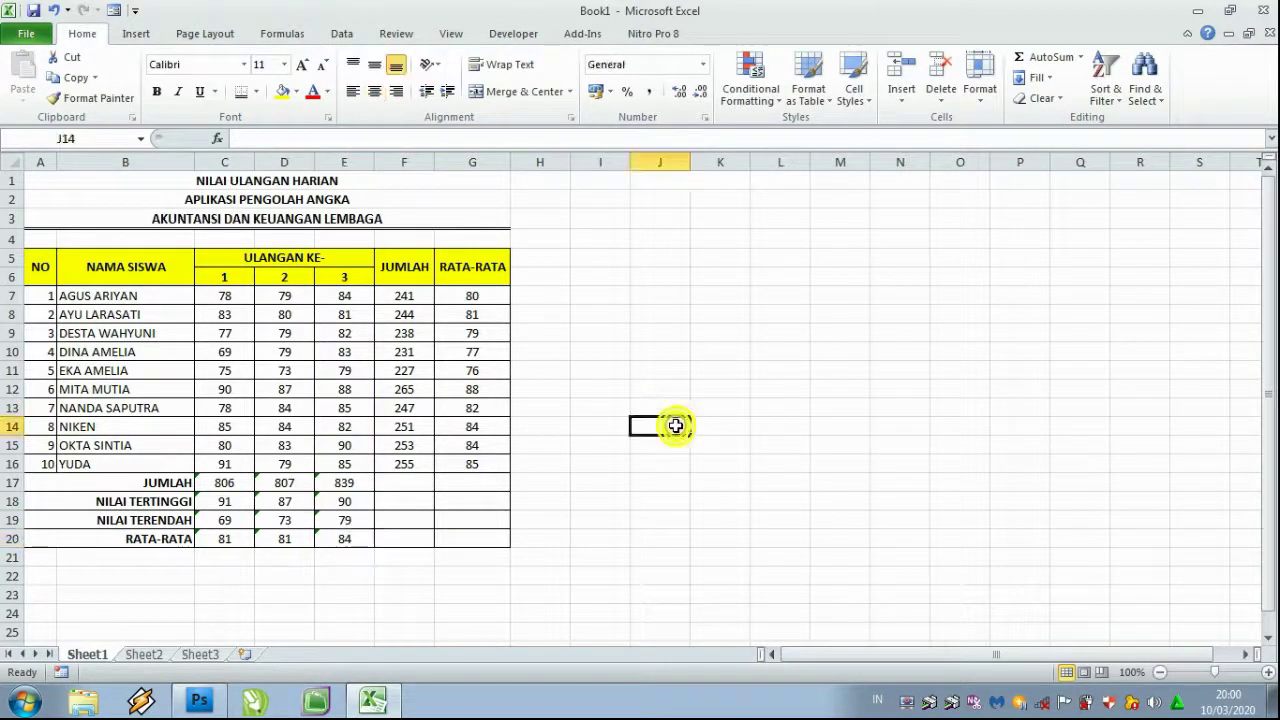